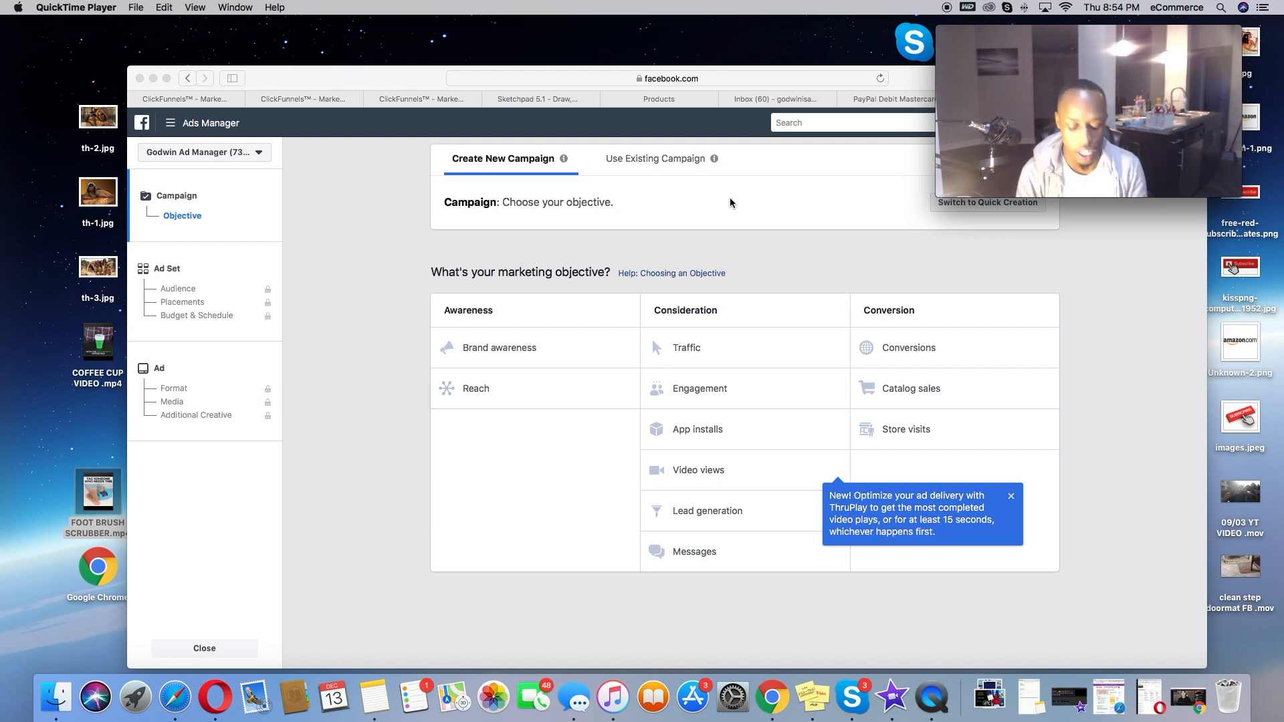
Open the aliexpress.com website in a new browser tab
left_click(424, 81)
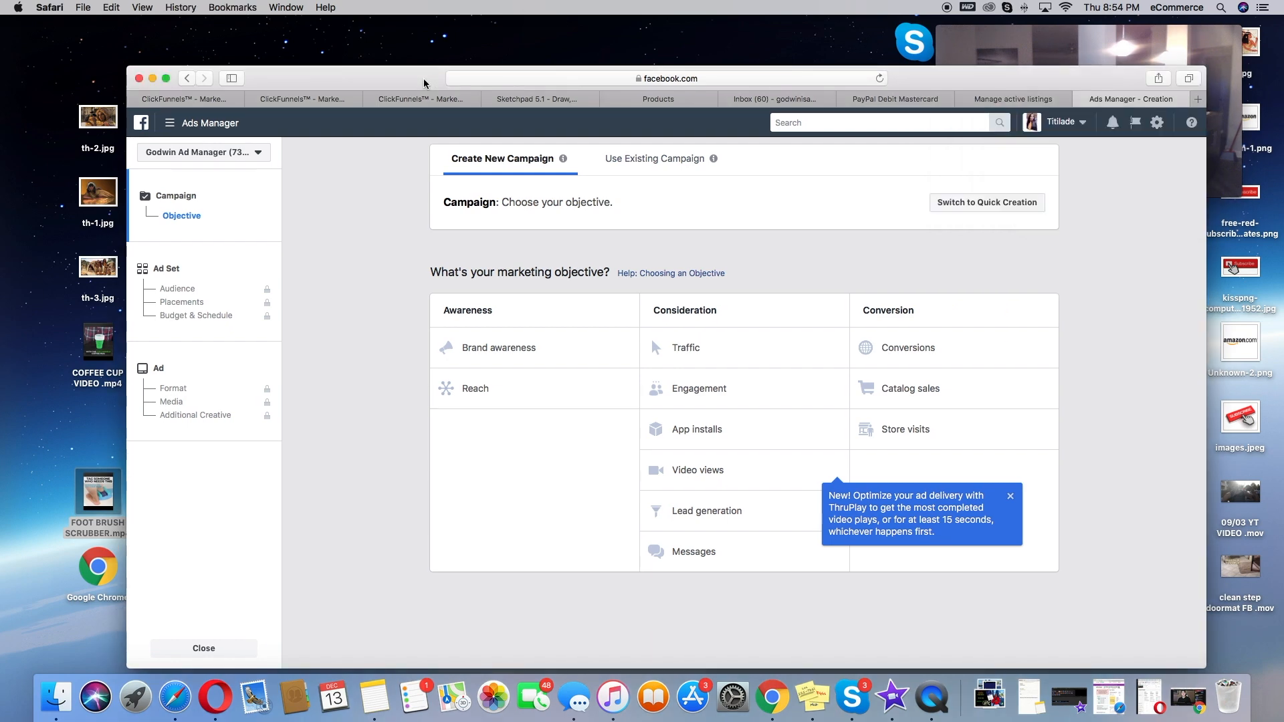
left_click(1006, 99)
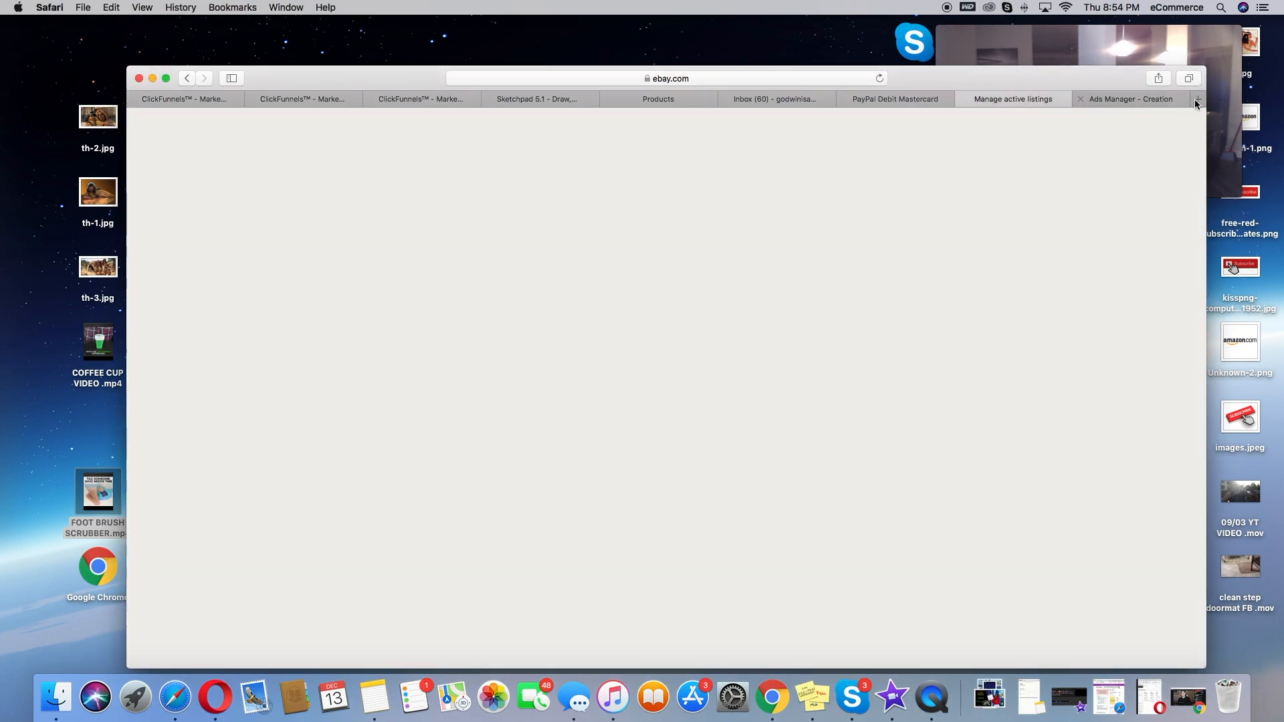
left_click(1197, 99)
left_click(1196, 99)
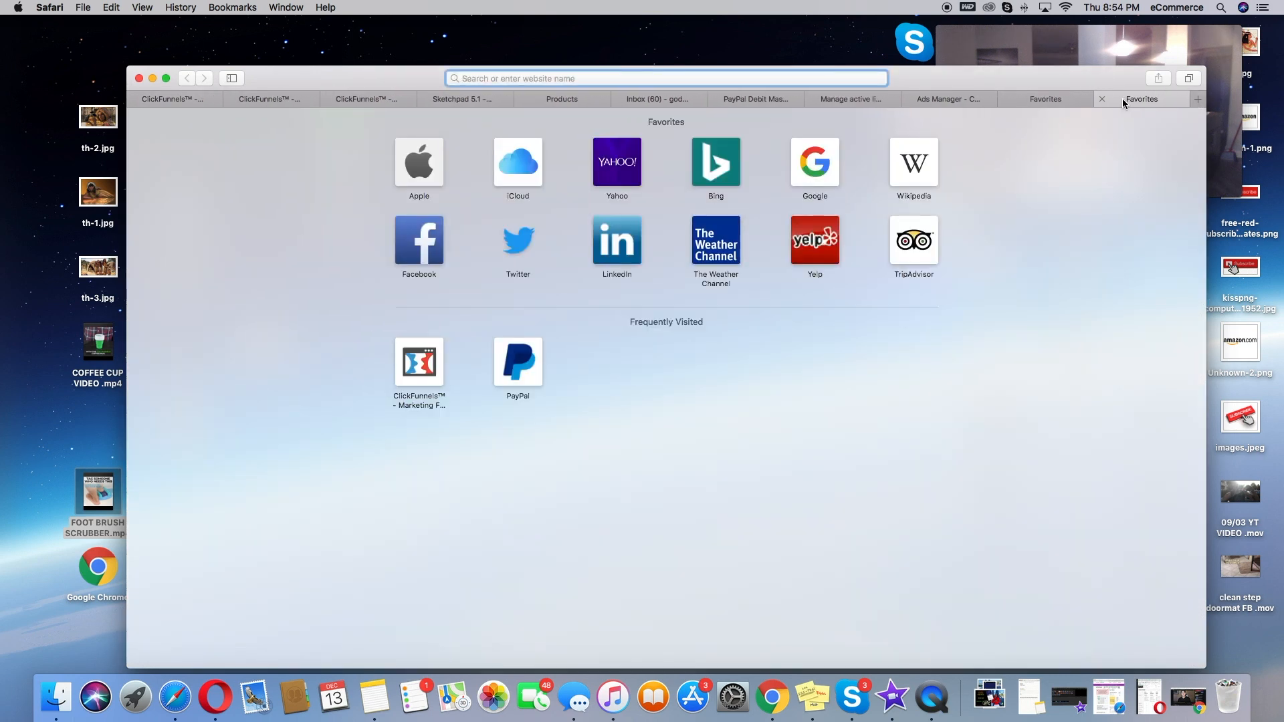
left_click(1100, 100)
type("alaix")
key("BackSpace")
key("BackSpace")
key("BackSpace")
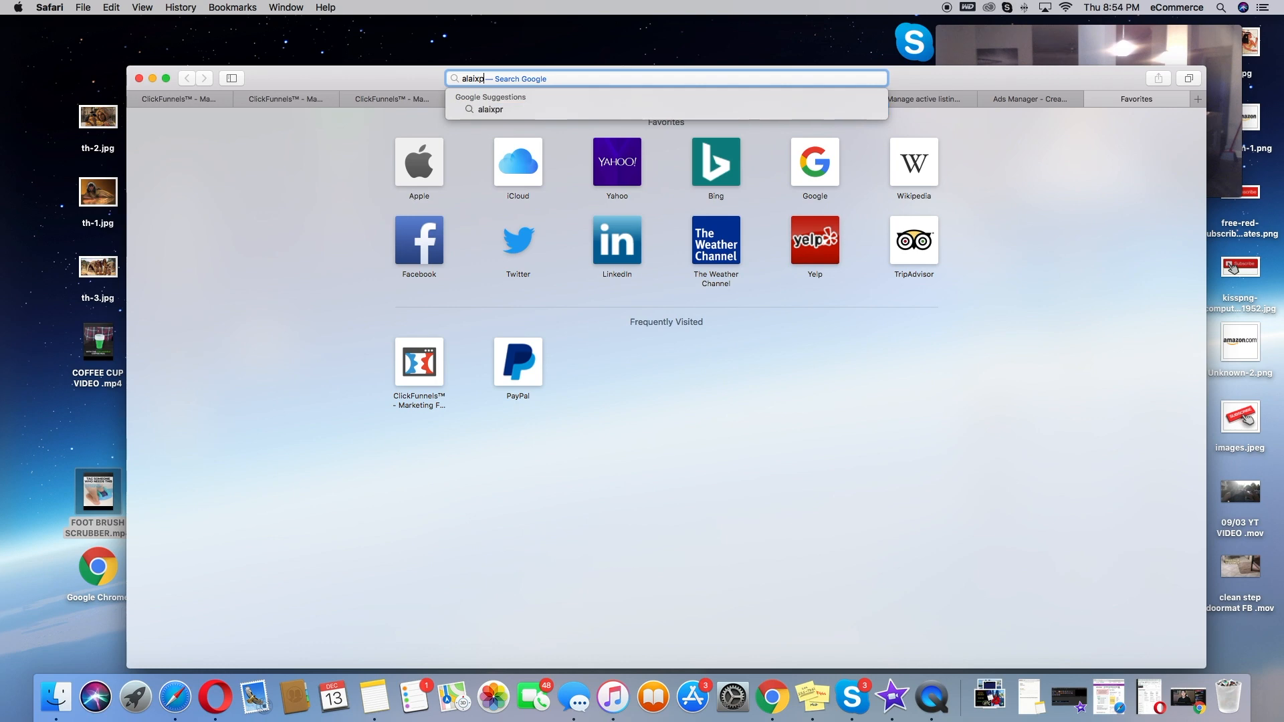
type("ixpress")
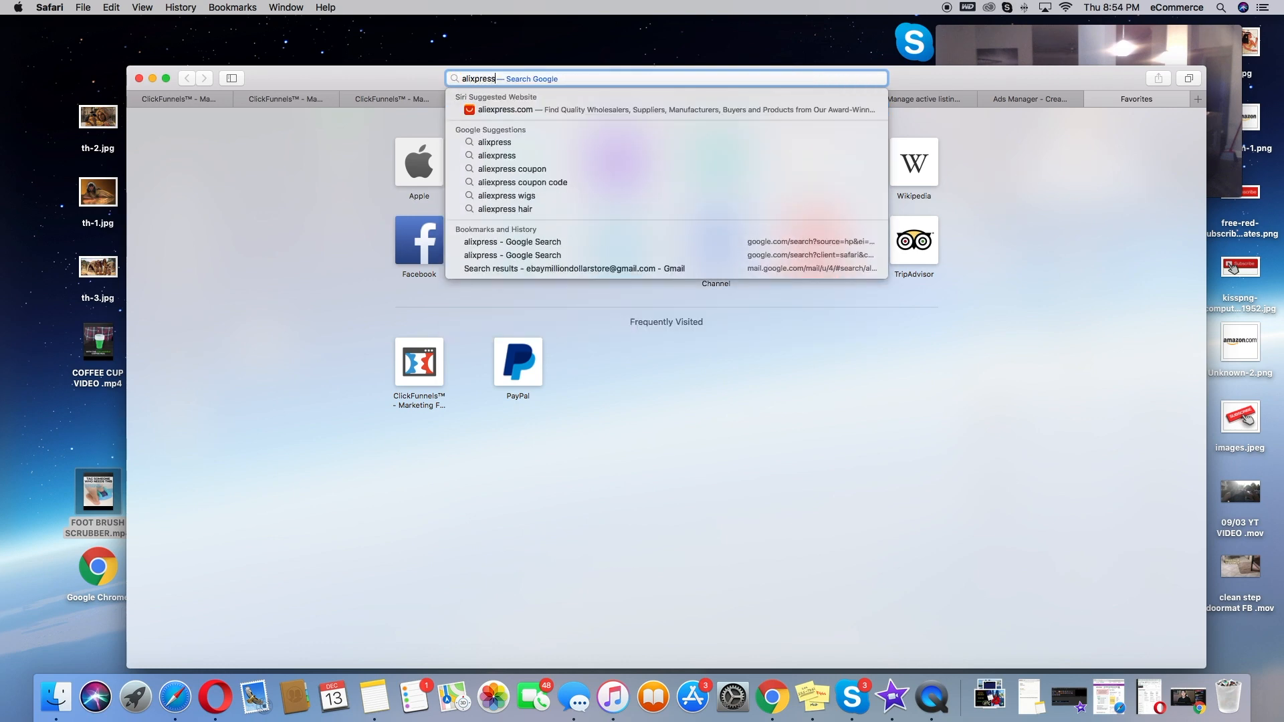
key("Down")
key("Return")
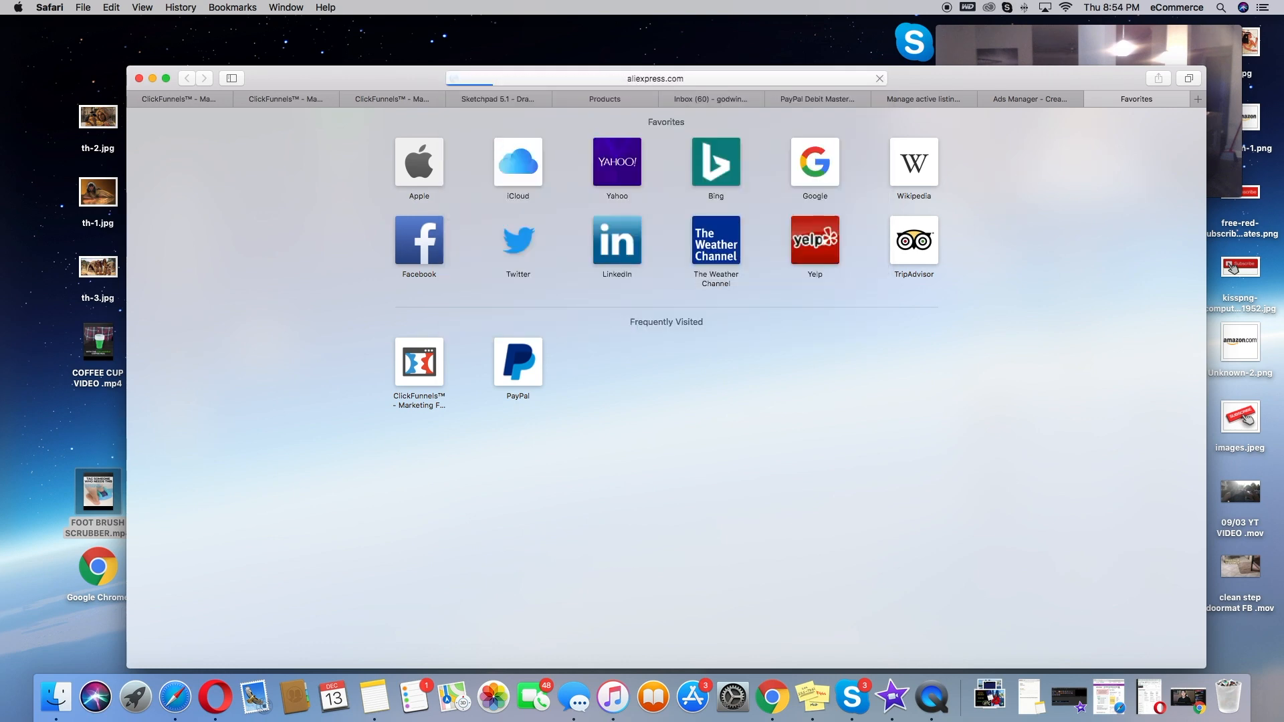
Set the QuickTime Player movie recording window to float on top of other windows, and return to the browser
left_click(969, 43)
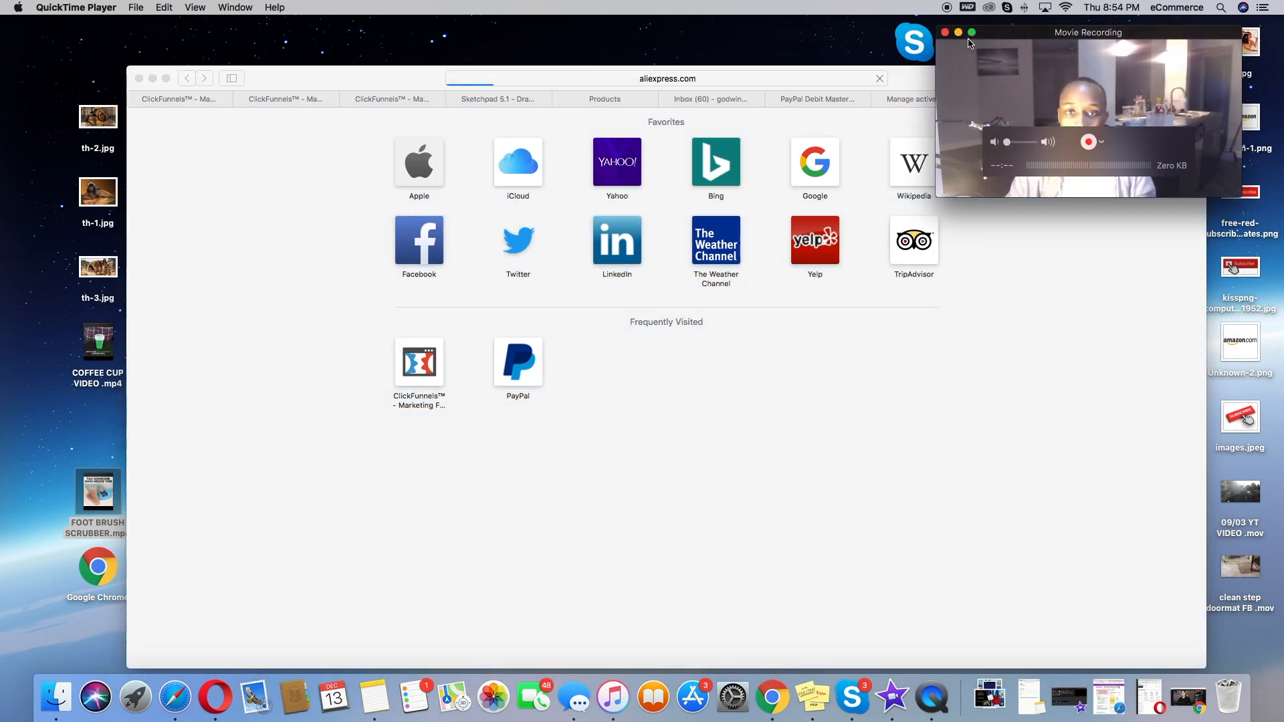
left_click(234, 7)
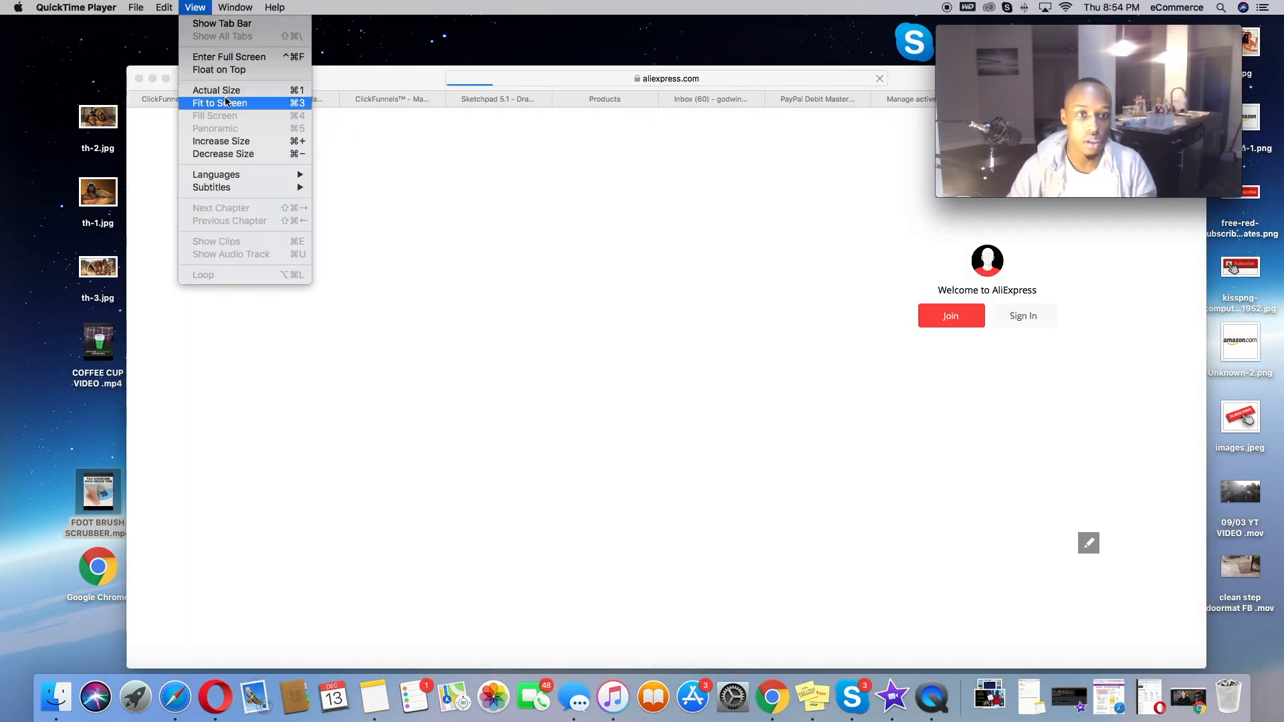
left_click(235, 71)
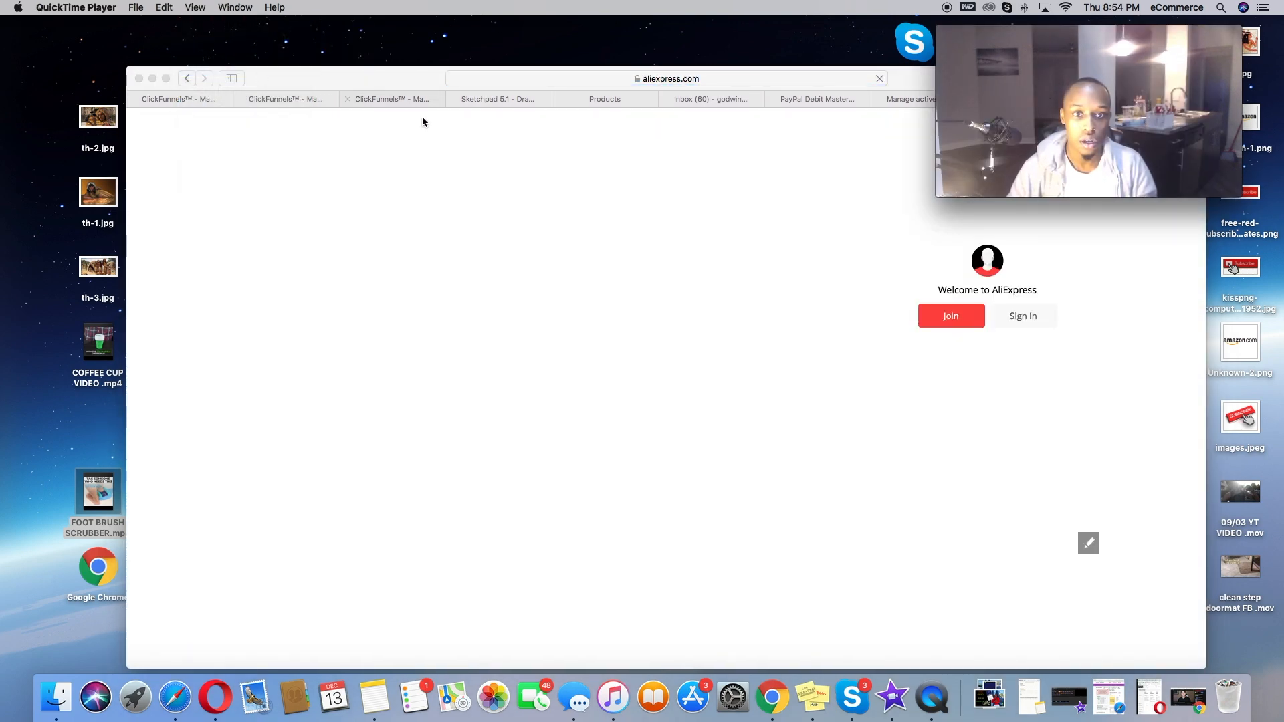
left_click(471, 281)
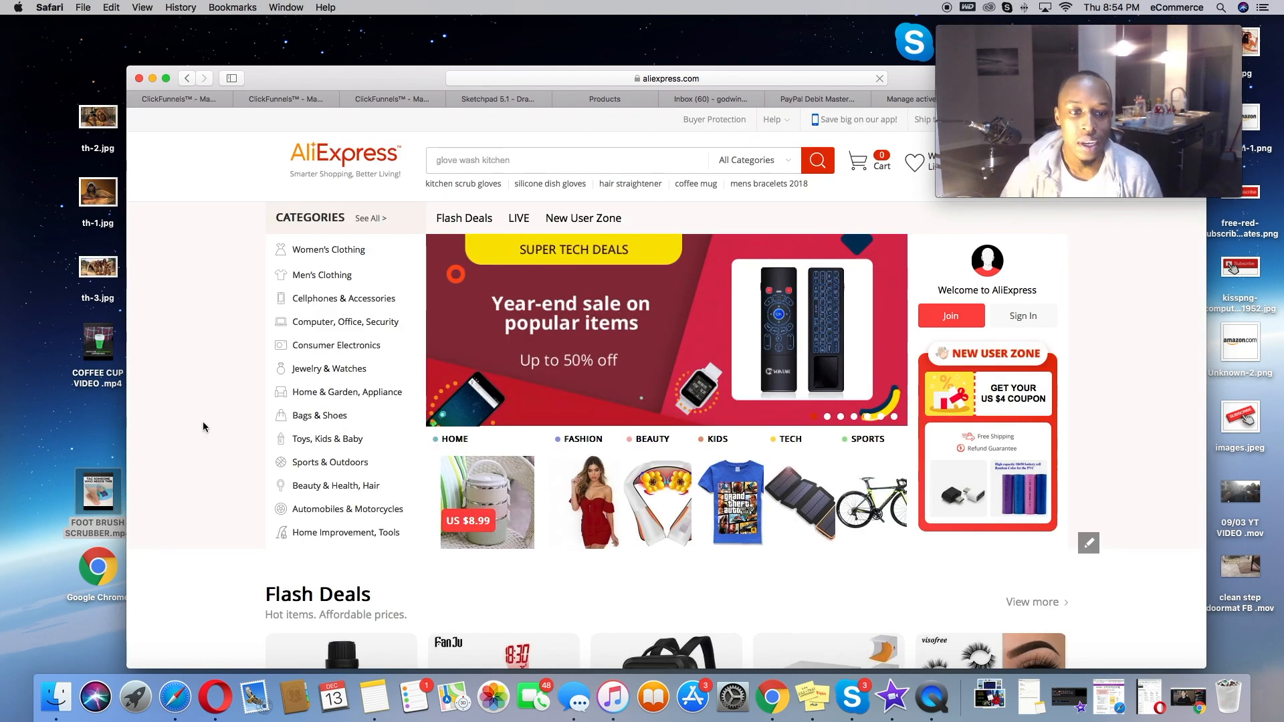
Open AliExpress's Beauty & Health category and go to its Makeup subcategory
mouse_move(385, 361)
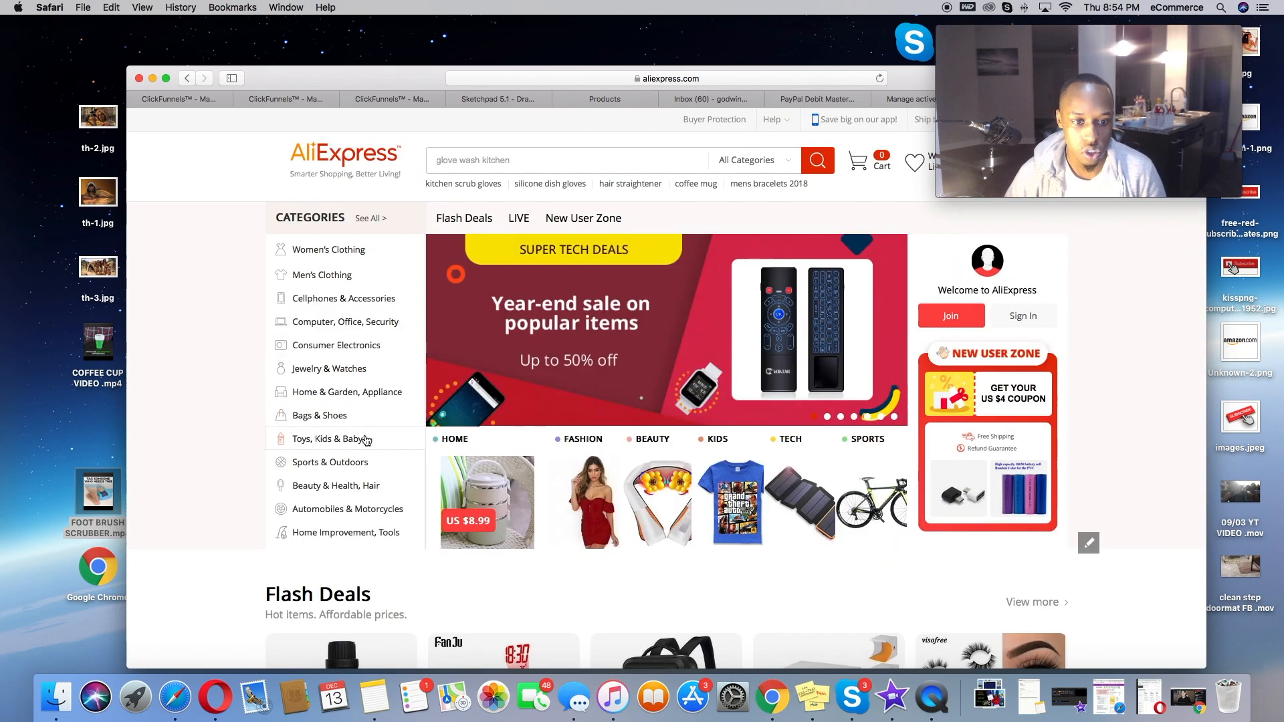
mouse_move(341, 490)
left_click(339, 490)
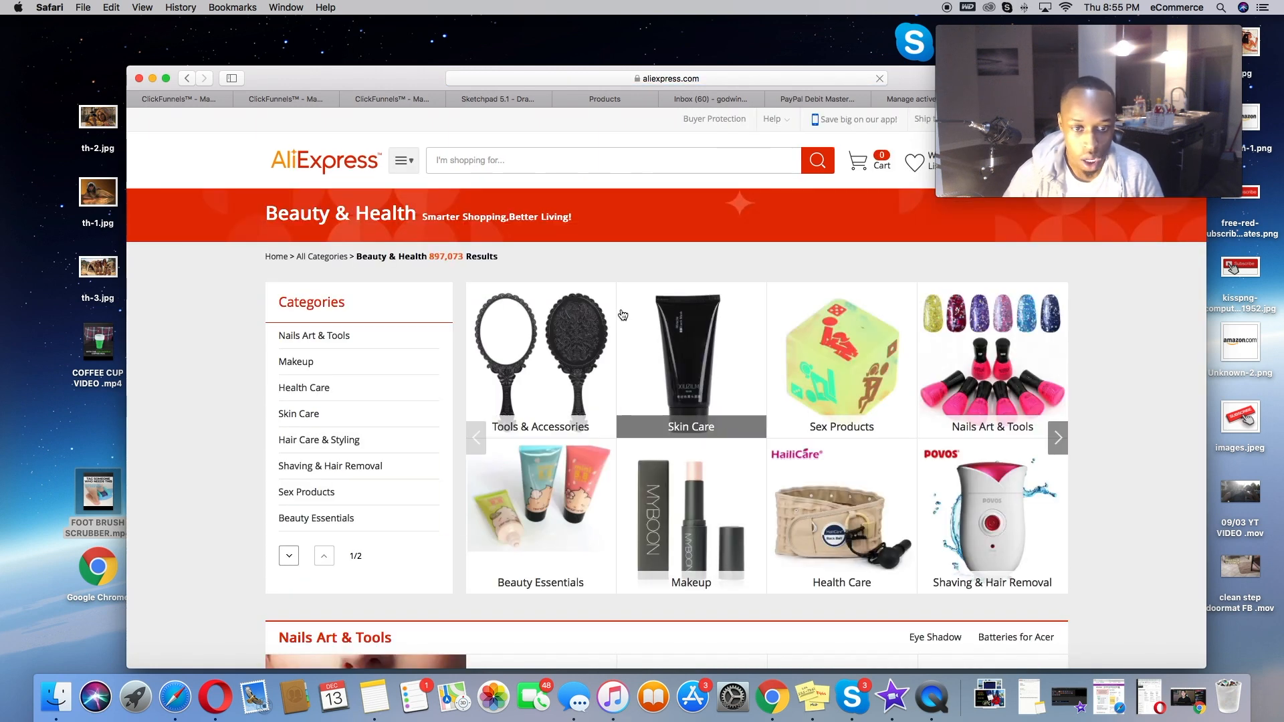
scroll(594, 413, "down", 2)
scroll(594, 413, "down", 1)
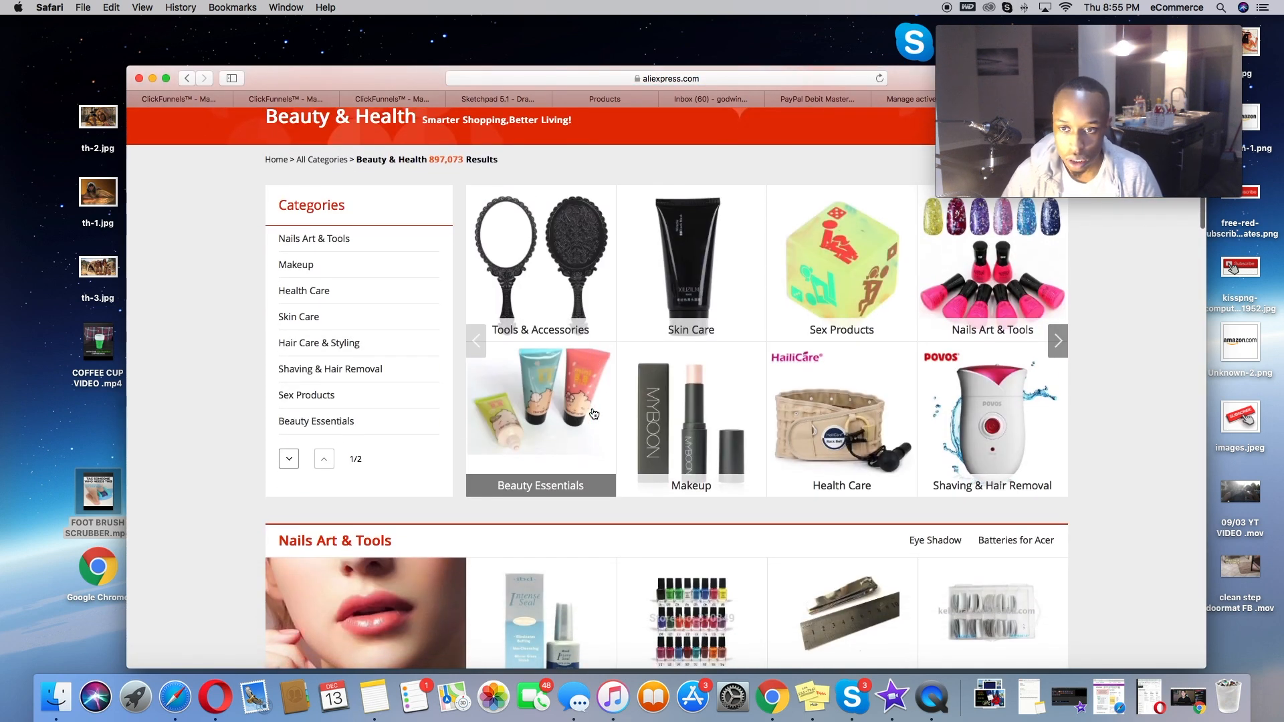
left_click(683, 398)
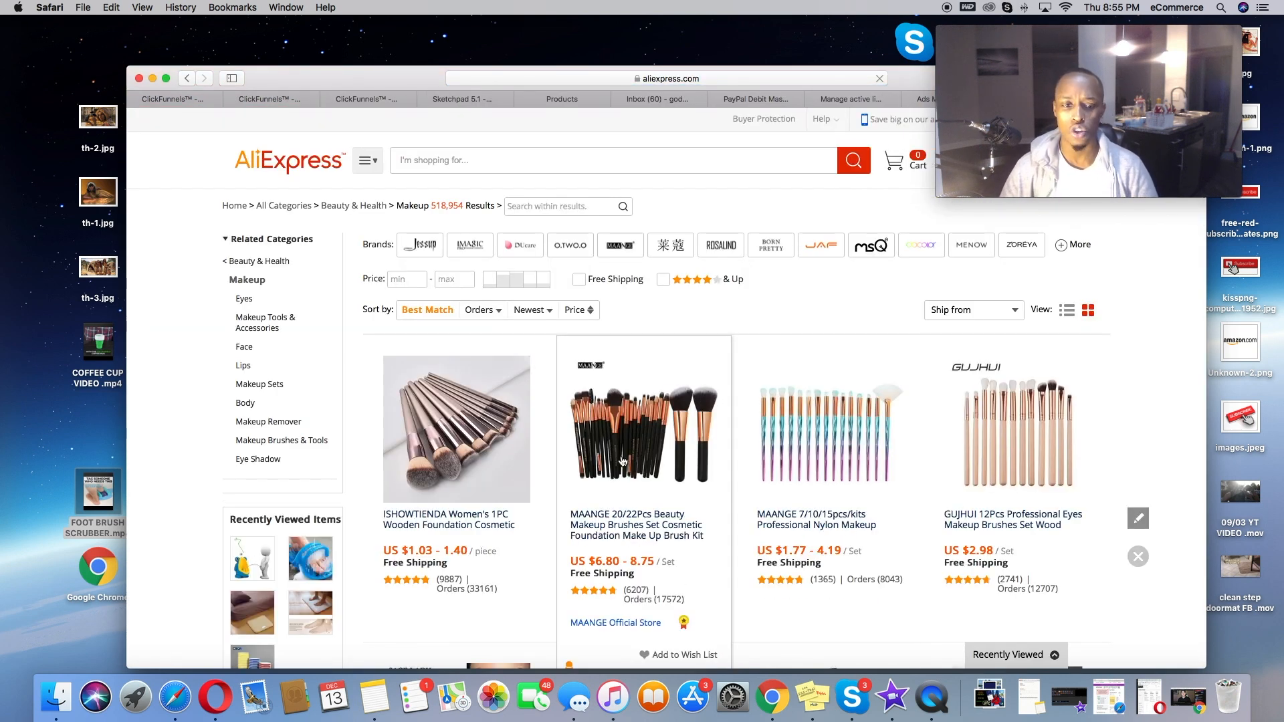
Browse the makeup listings and open the product page of the FOONBE matte liquid lip gloss
scroll(614, 477, "down", 5)
scroll(614, 477, "down", 1)
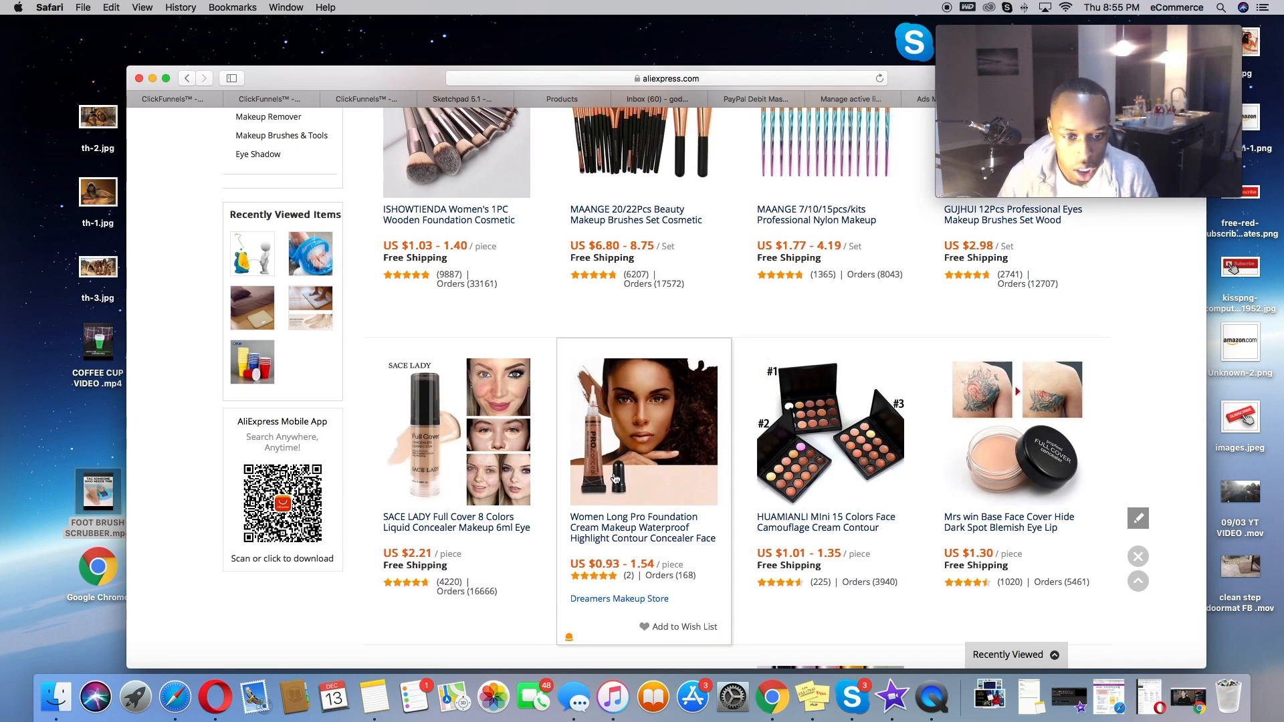
scroll(614, 477, "up", 2)
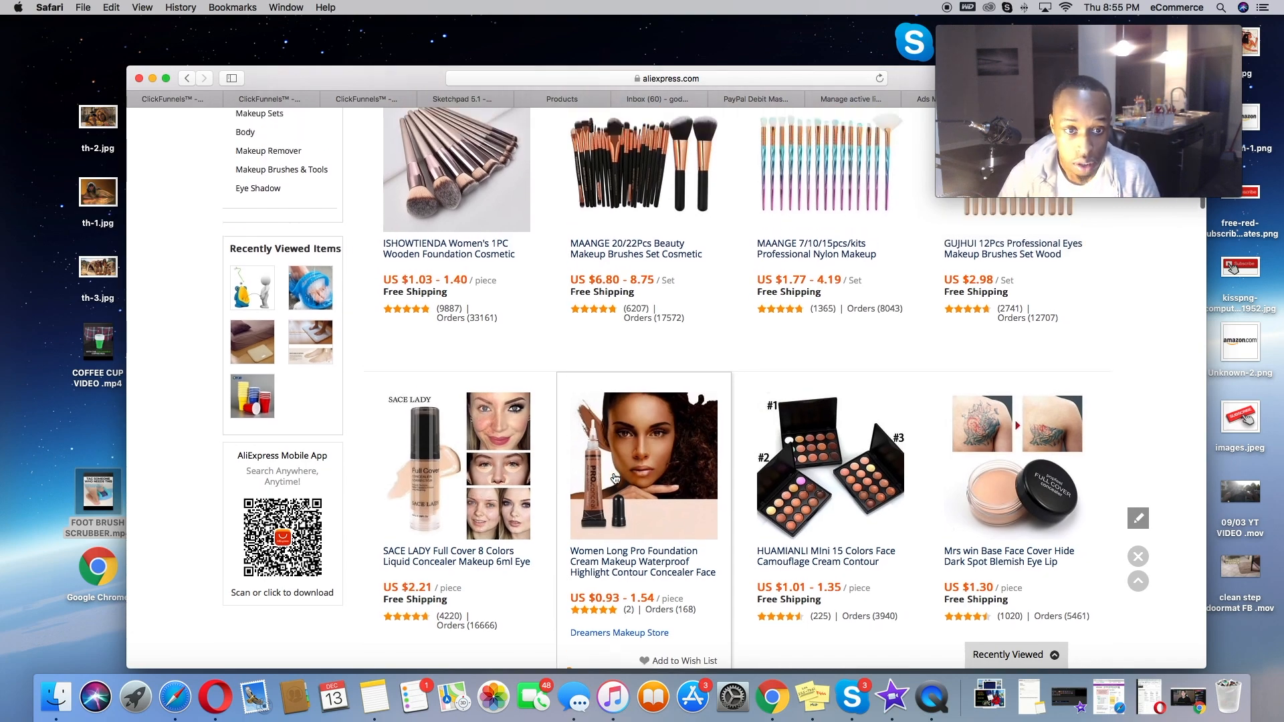
scroll(615, 477, "down", 10)
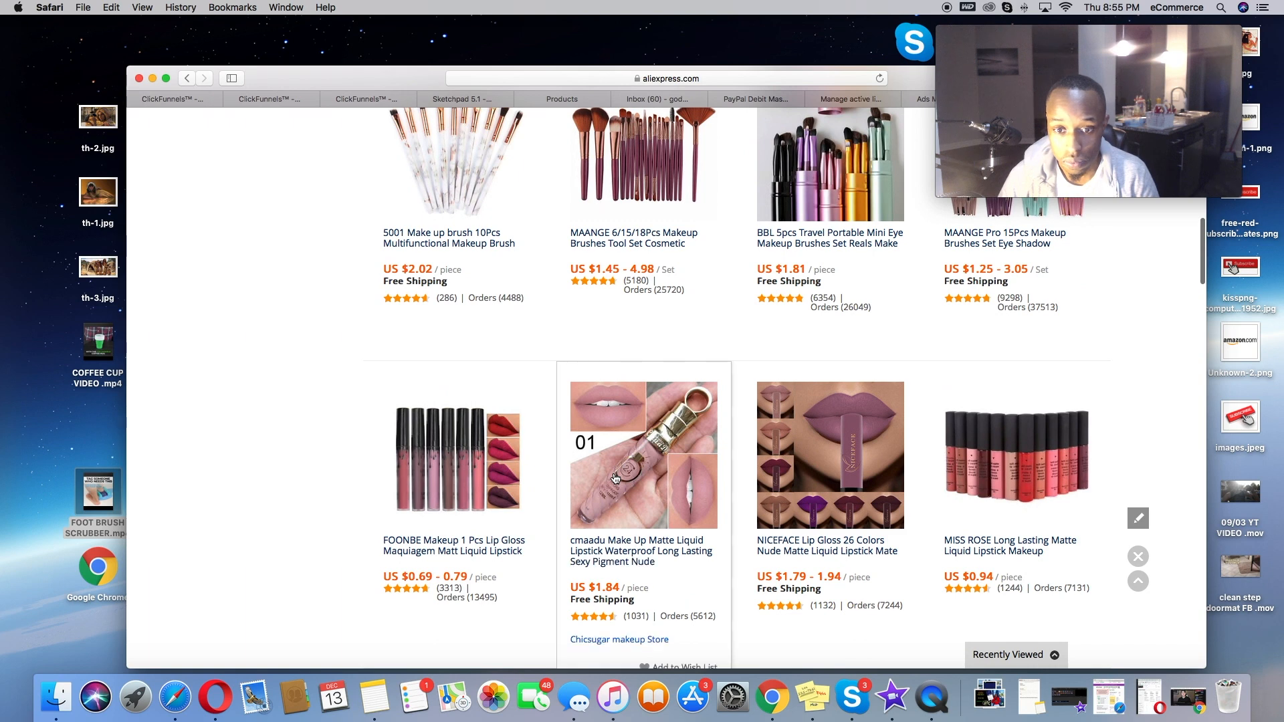
scroll(614, 476, "down", 2)
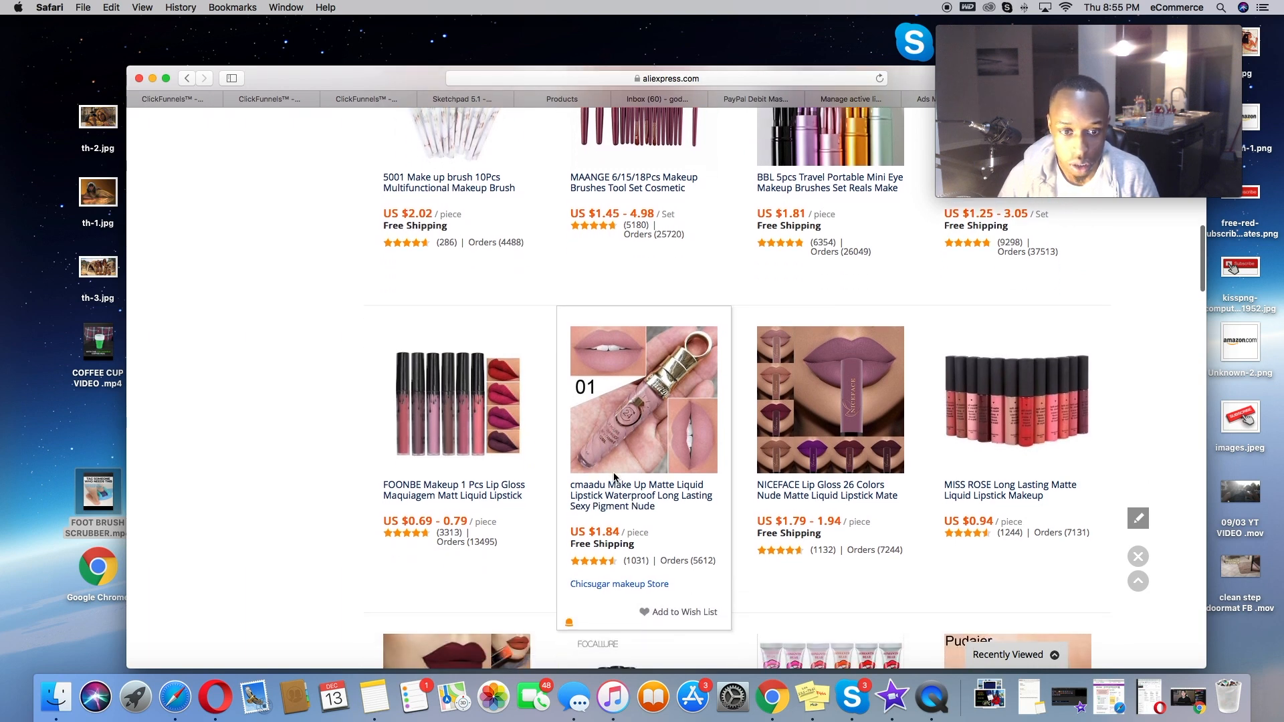
left_click(484, 431)
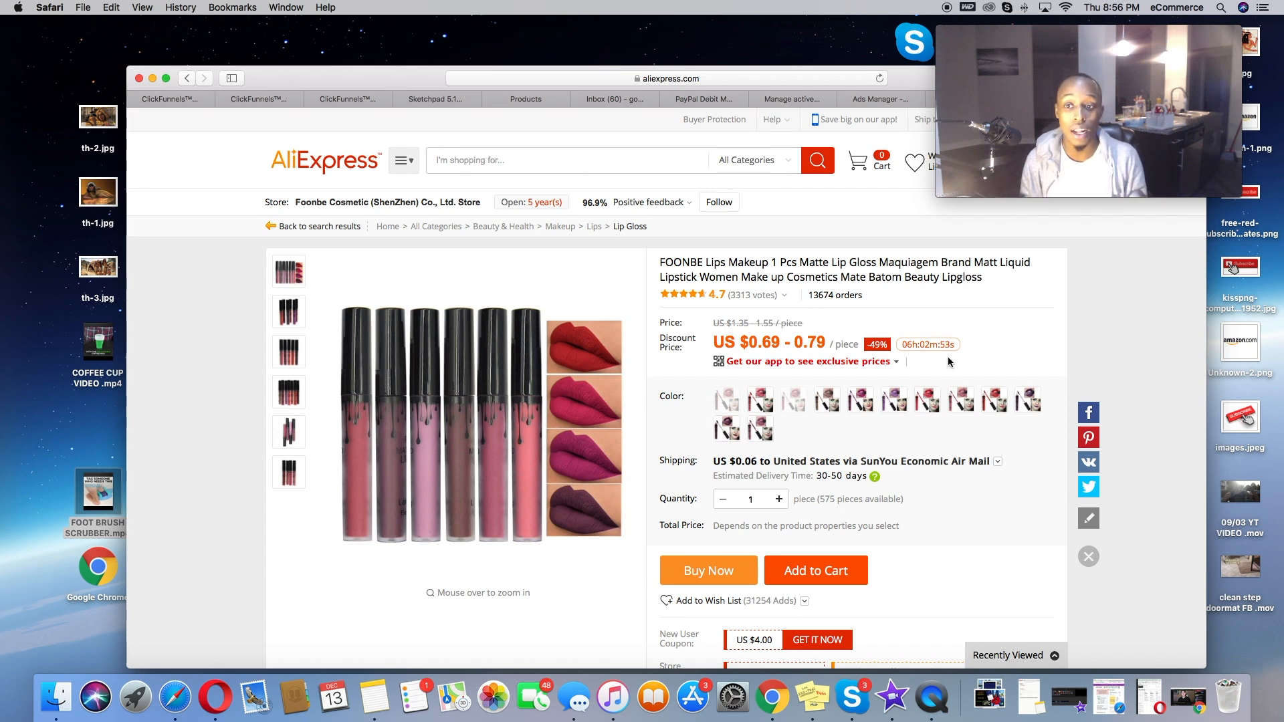
Return to Facebook Ads Manager and choose Conversions as the new campaign's marketing objective
mouse_move(1009, 56)
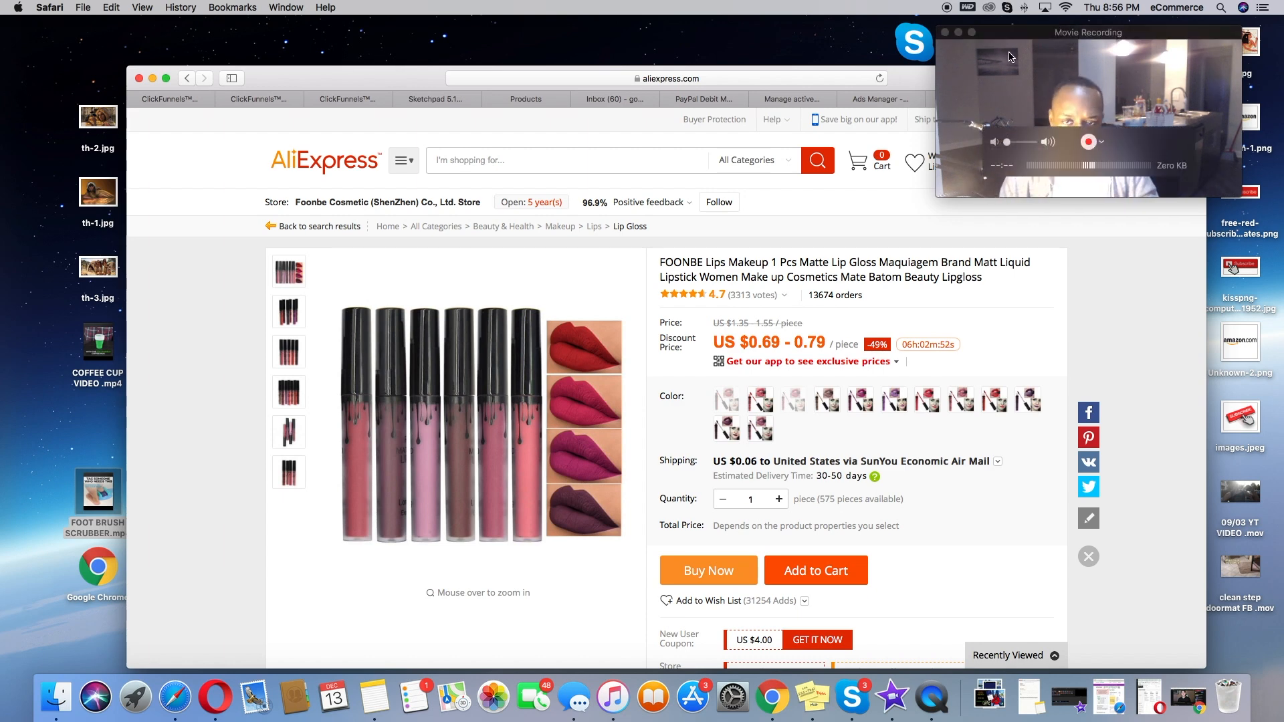
left_click(876, 99)
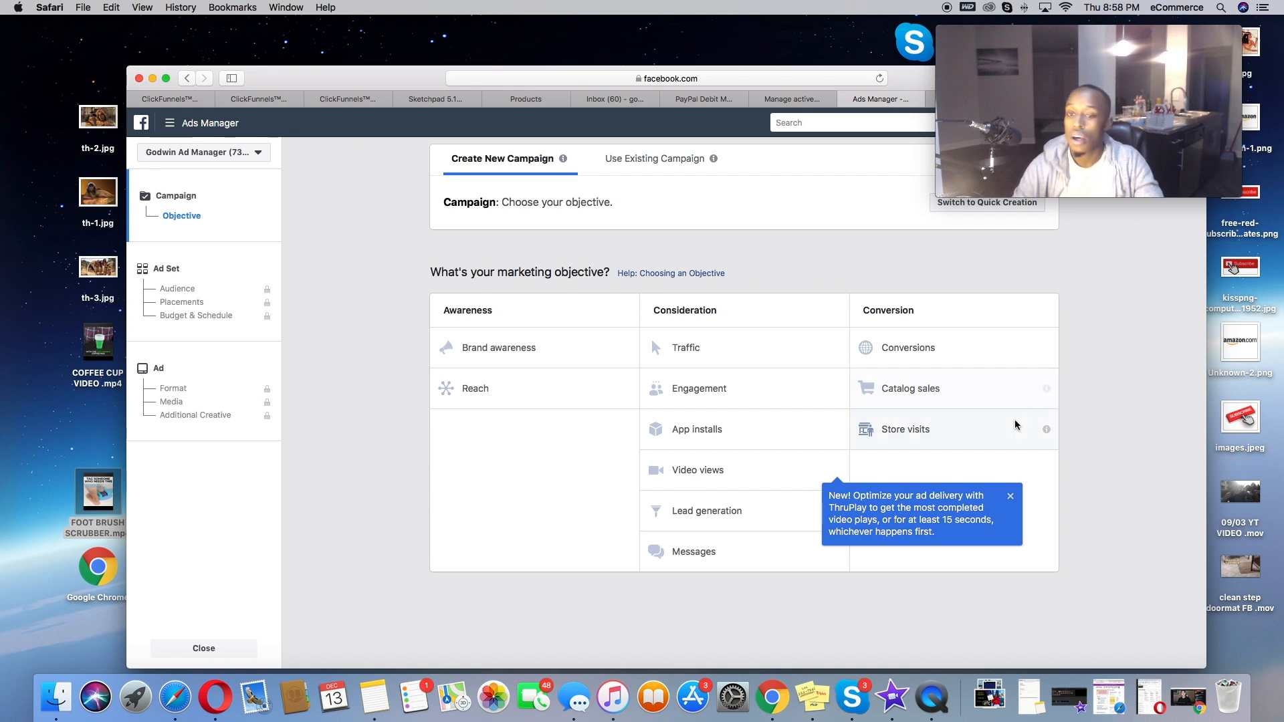
mouse_move(1034, 440)
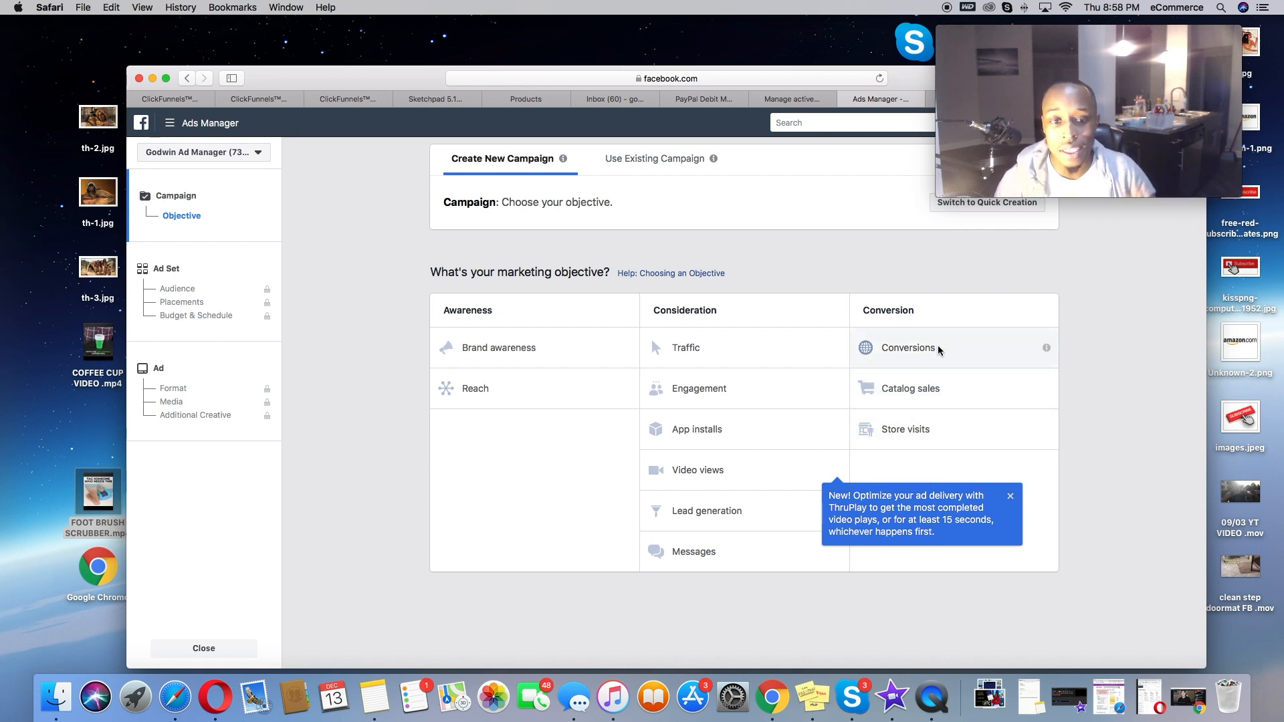
left_click(978, 356)
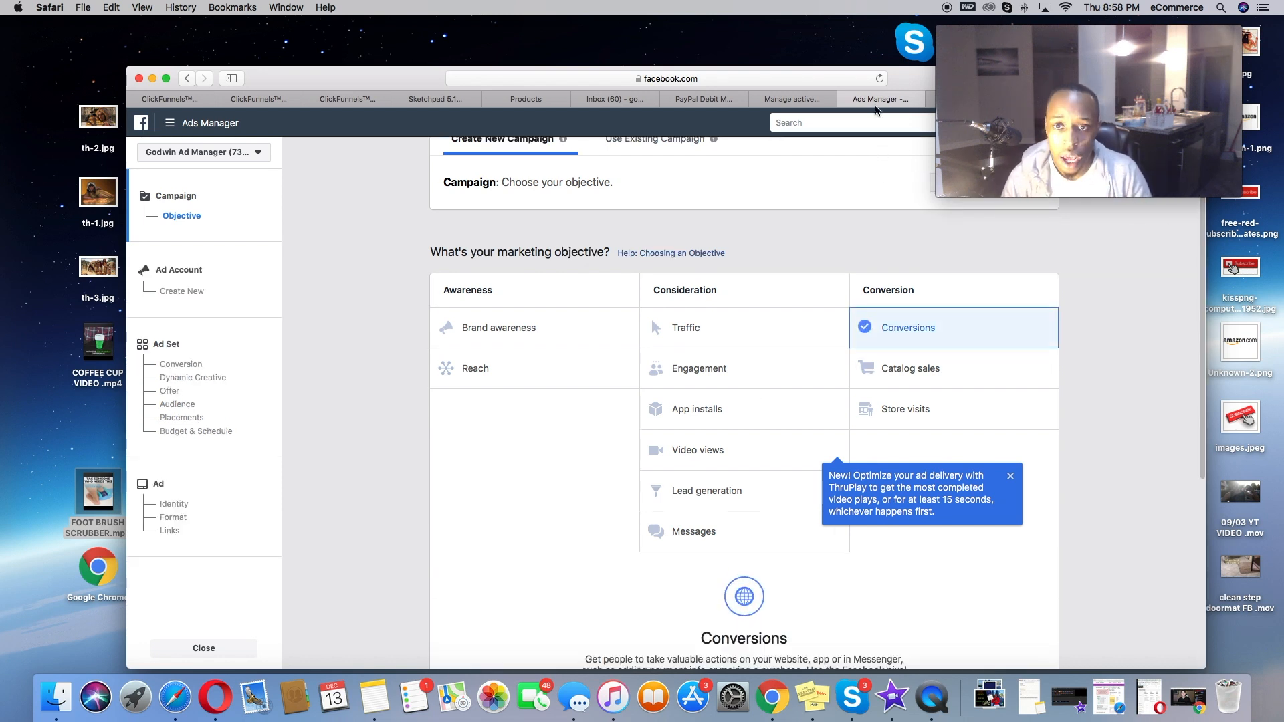
Replace the default campaign name with the prefix "CV -PUR-"
left_click_drag(898, 89, 857, 91)
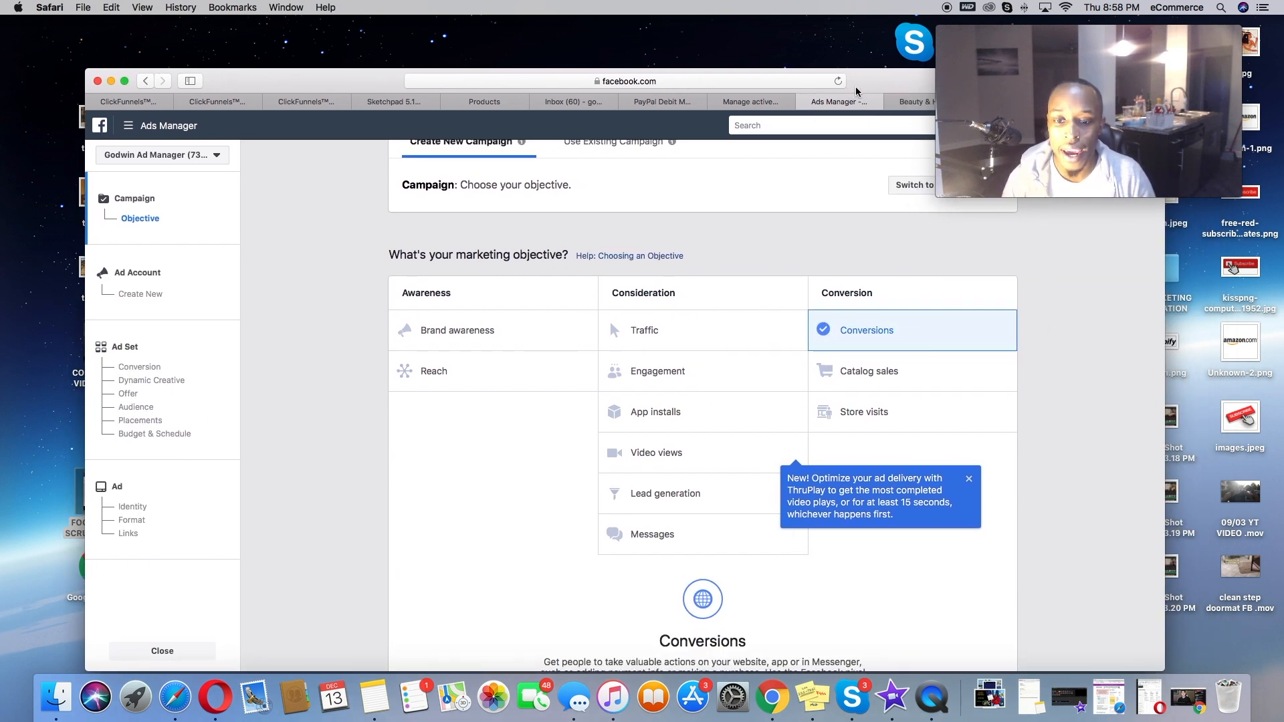
scroll(654, 435, "down", 5)
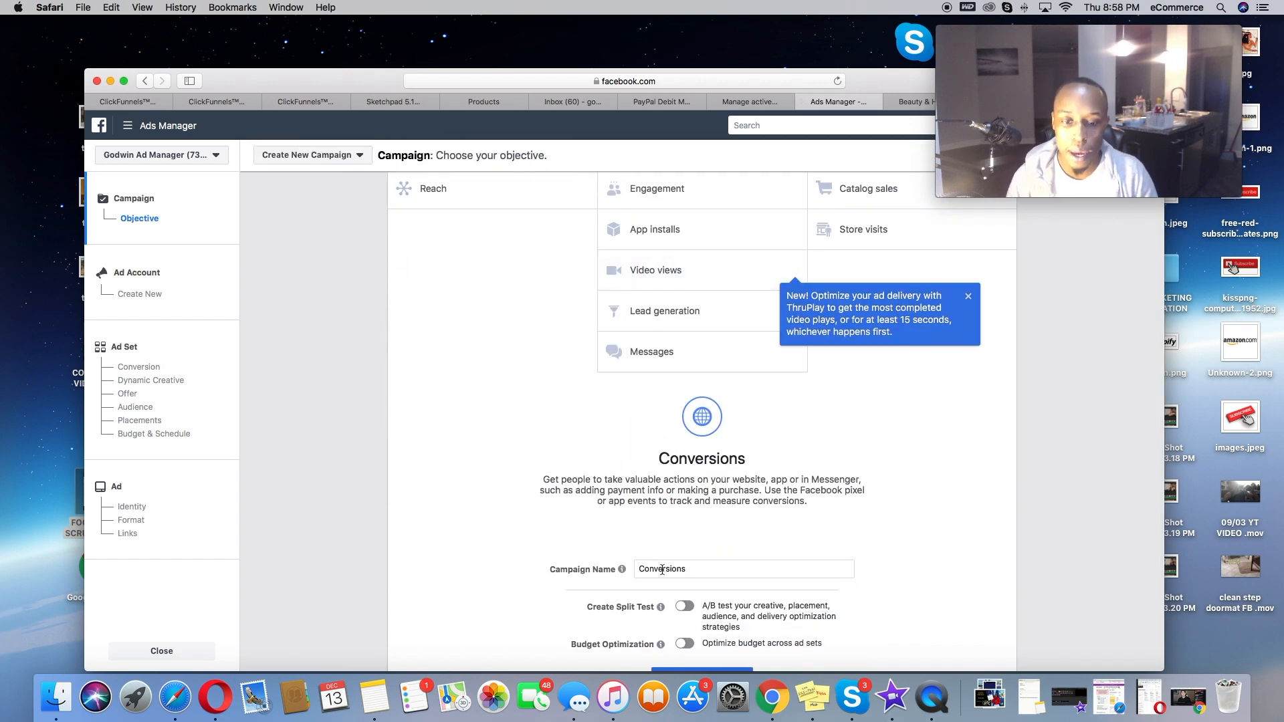
double_click(662, 570)
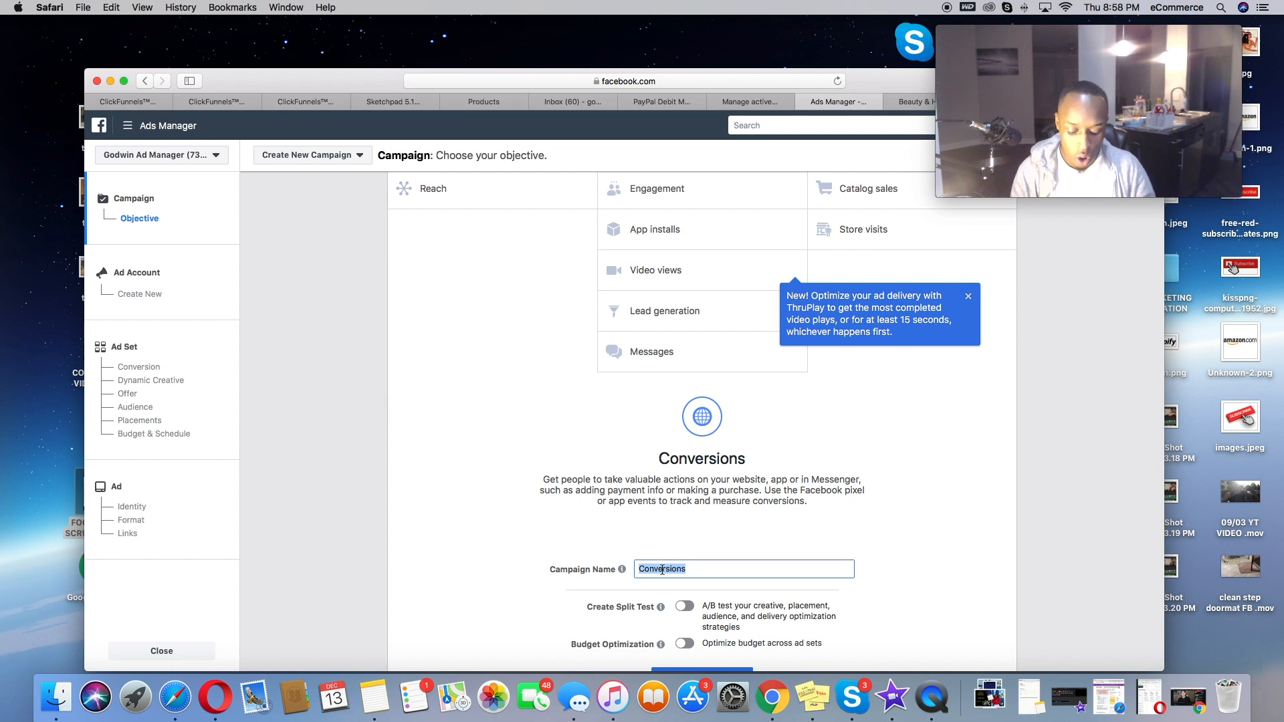
type("CV -")
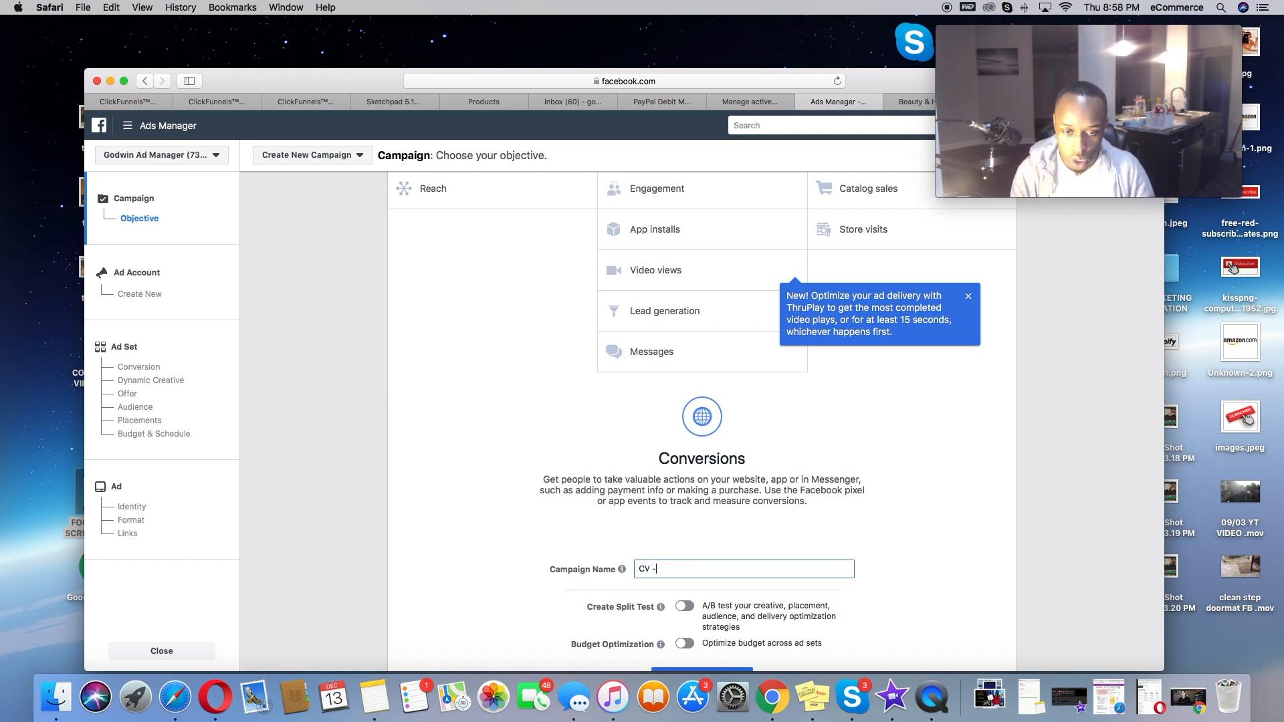
type("PUR")
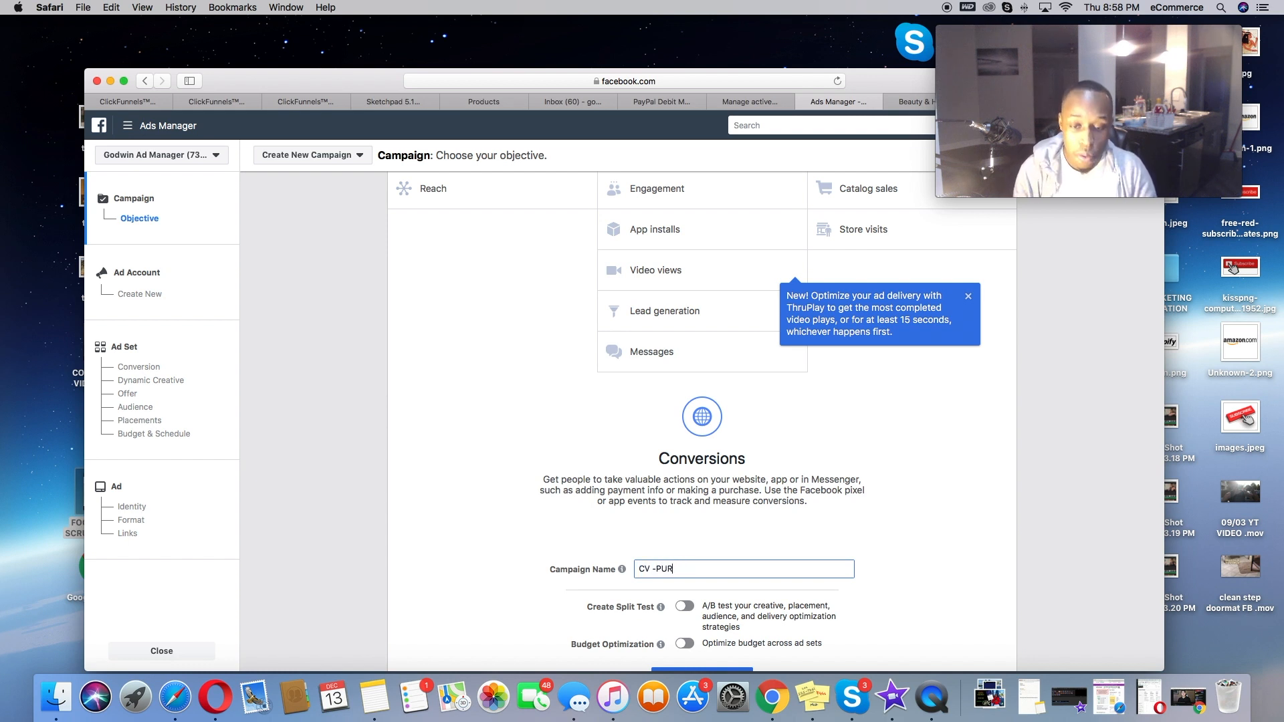
type("-")
Go back to the AliExpress makeup results and reopen the FOONBE lip gloss listing to check the product
left_click(912, 102)
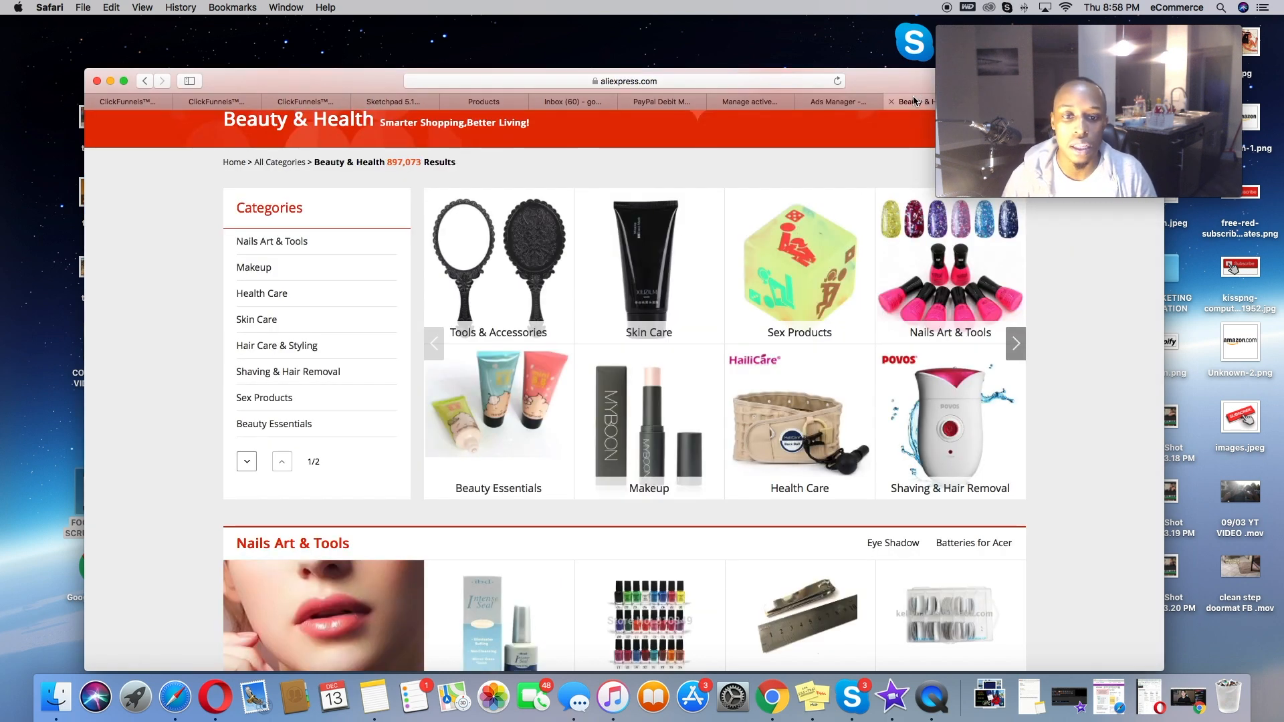
left_click_drag(899, 84, 833, 79)
scroll(740, 320, "down", 15)
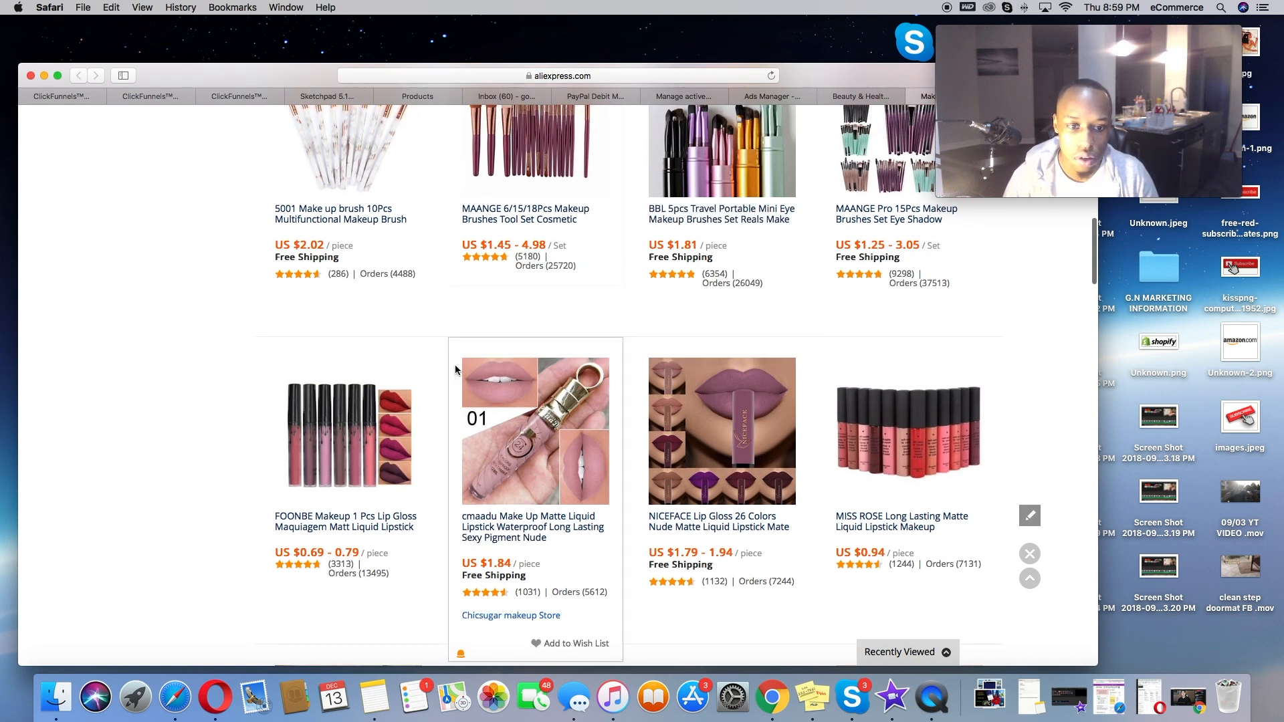
left_click(372, 439)
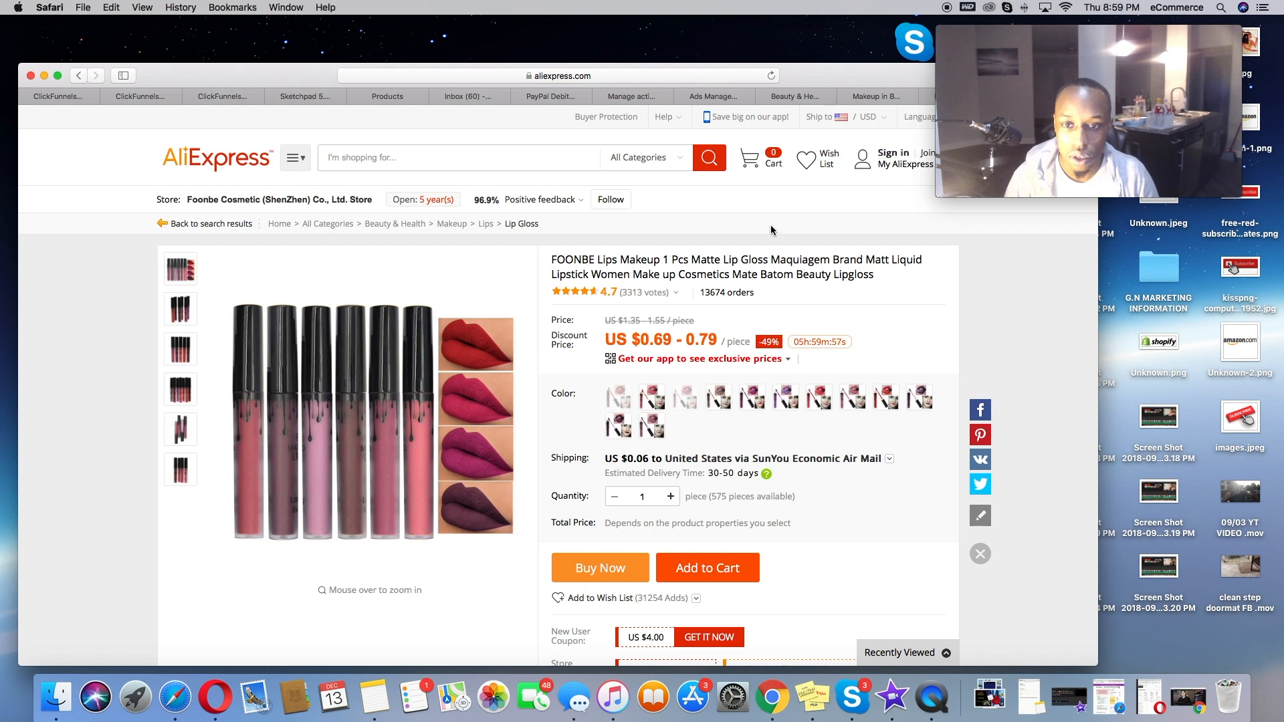
Return to Facebook Ads Manager, complete the campaign name as "CV -PUR-LIP GLOSS- 19-50- F", and select the full name for copying
left_click(703, 99)
type("LIP GL")
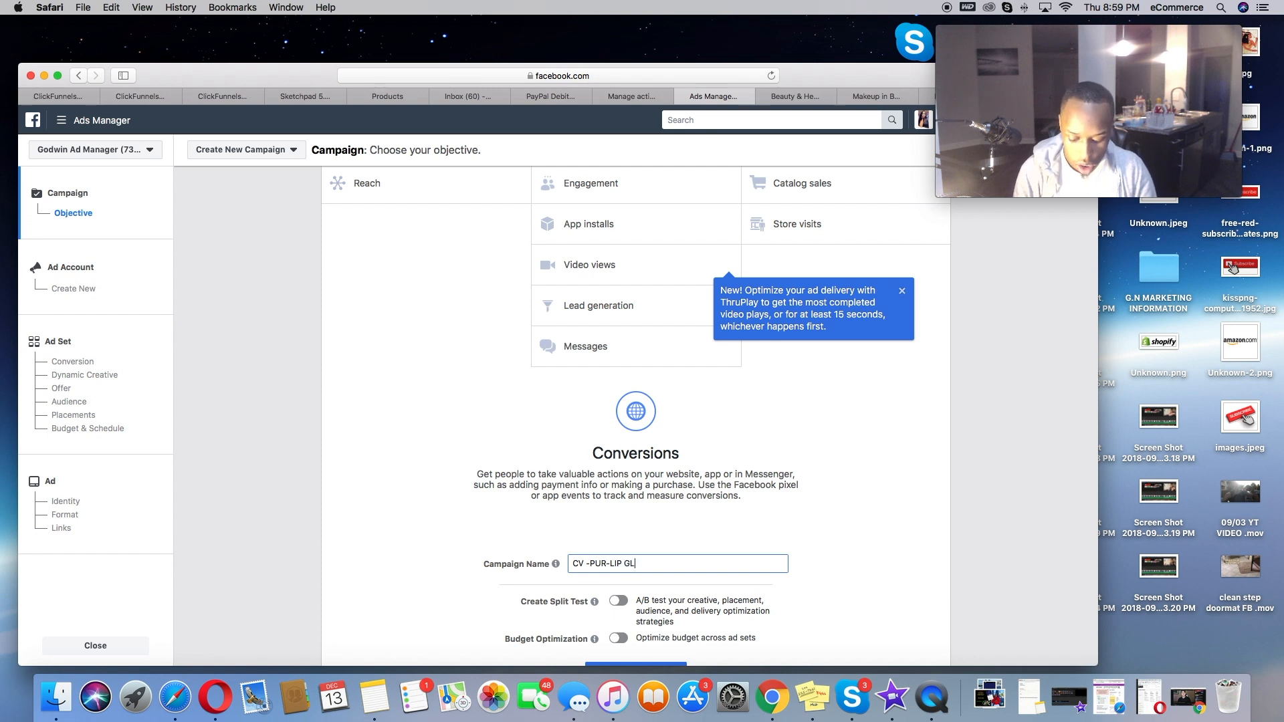
type("OSS-")
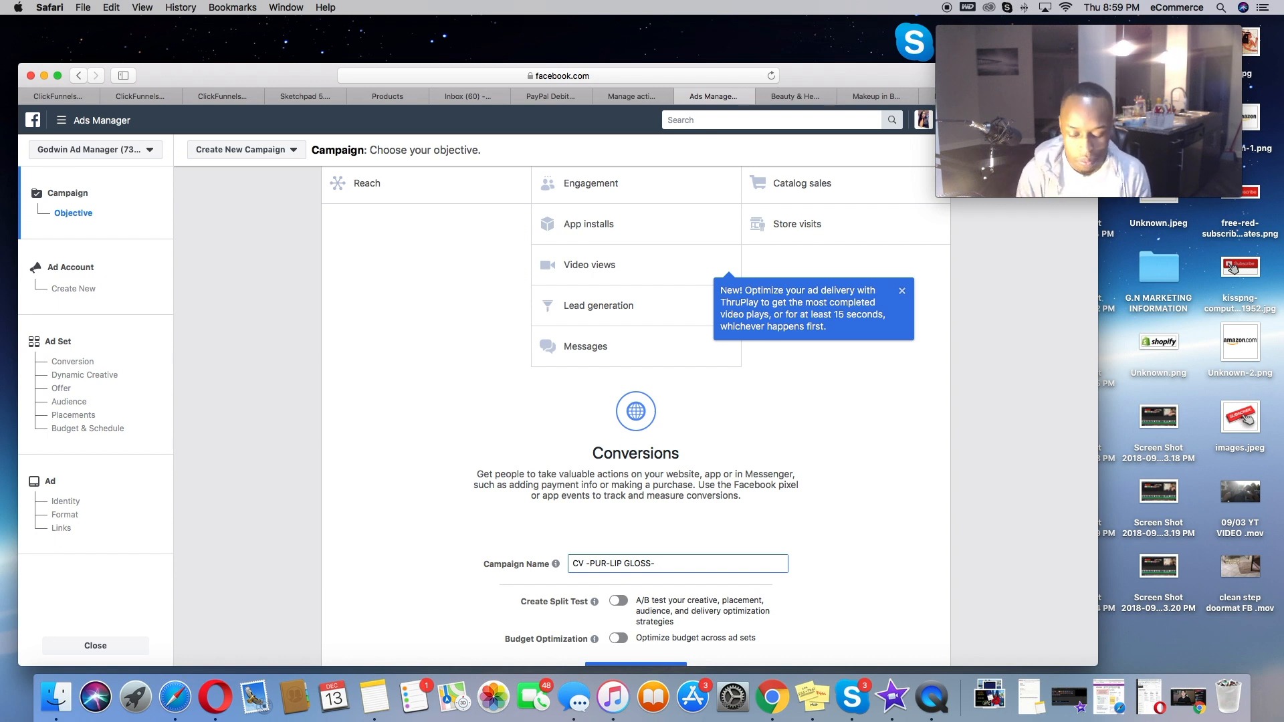
type("19-")
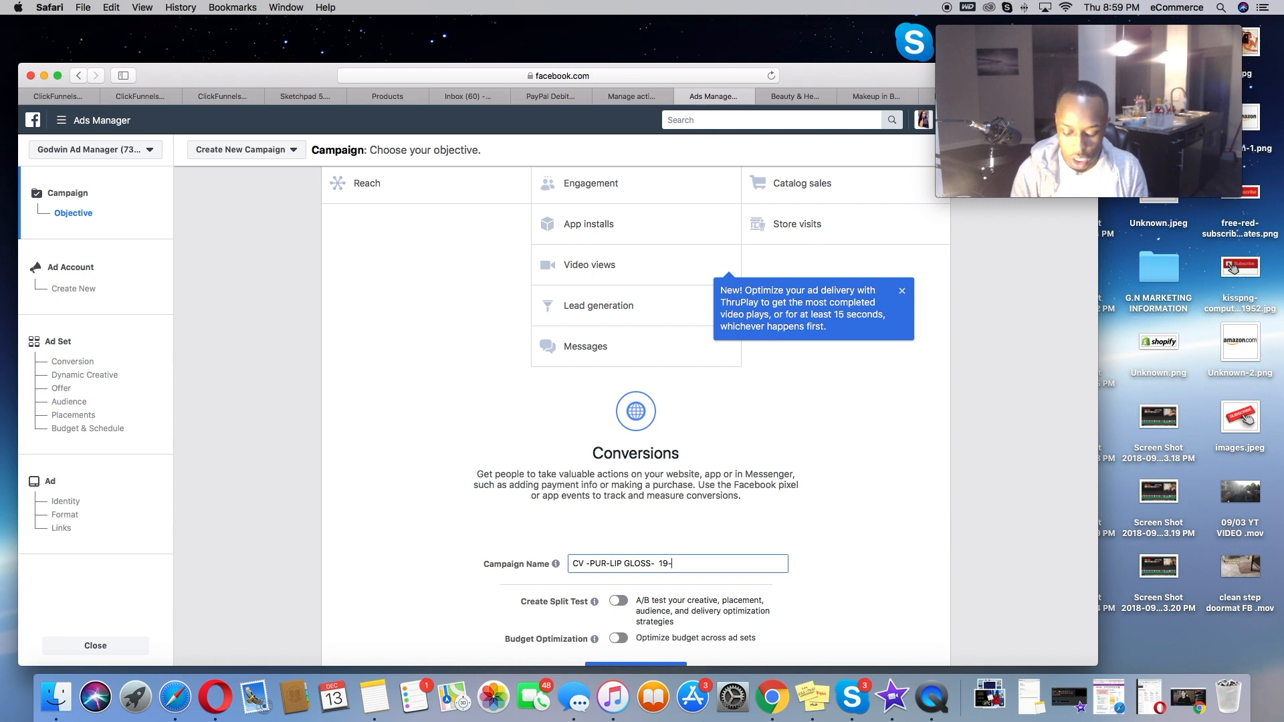
type("5")
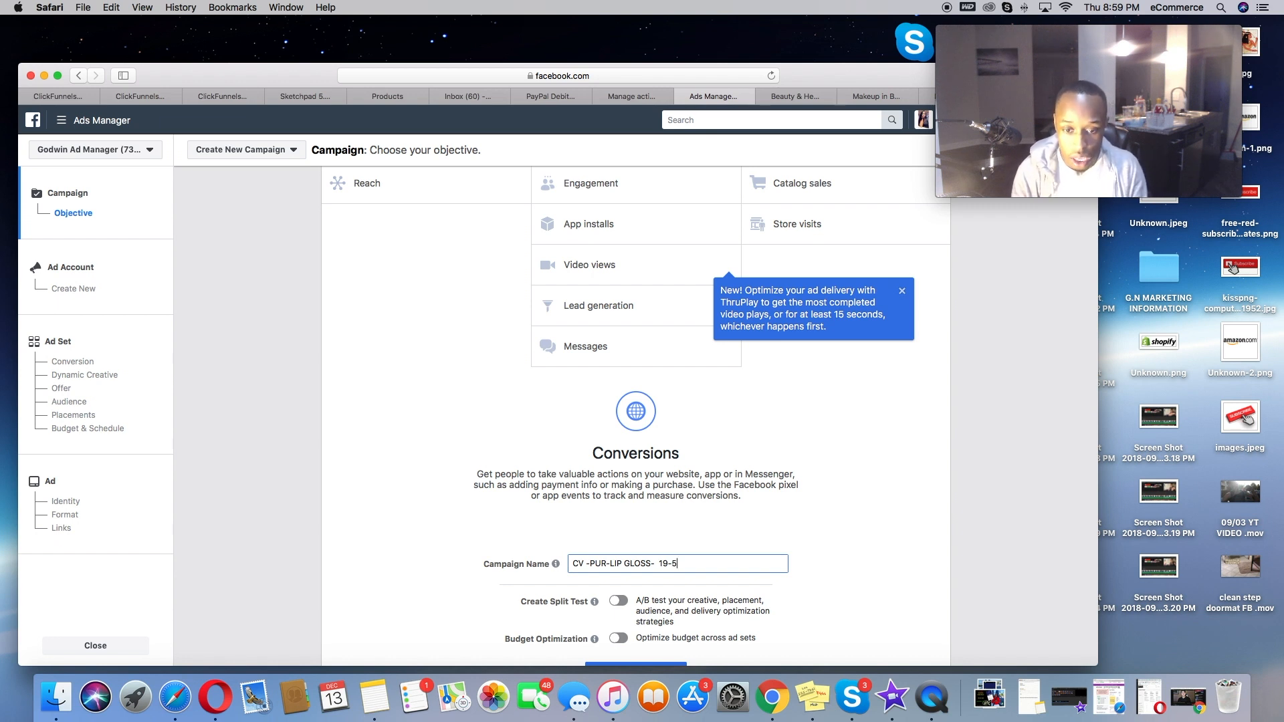
type("0- F")
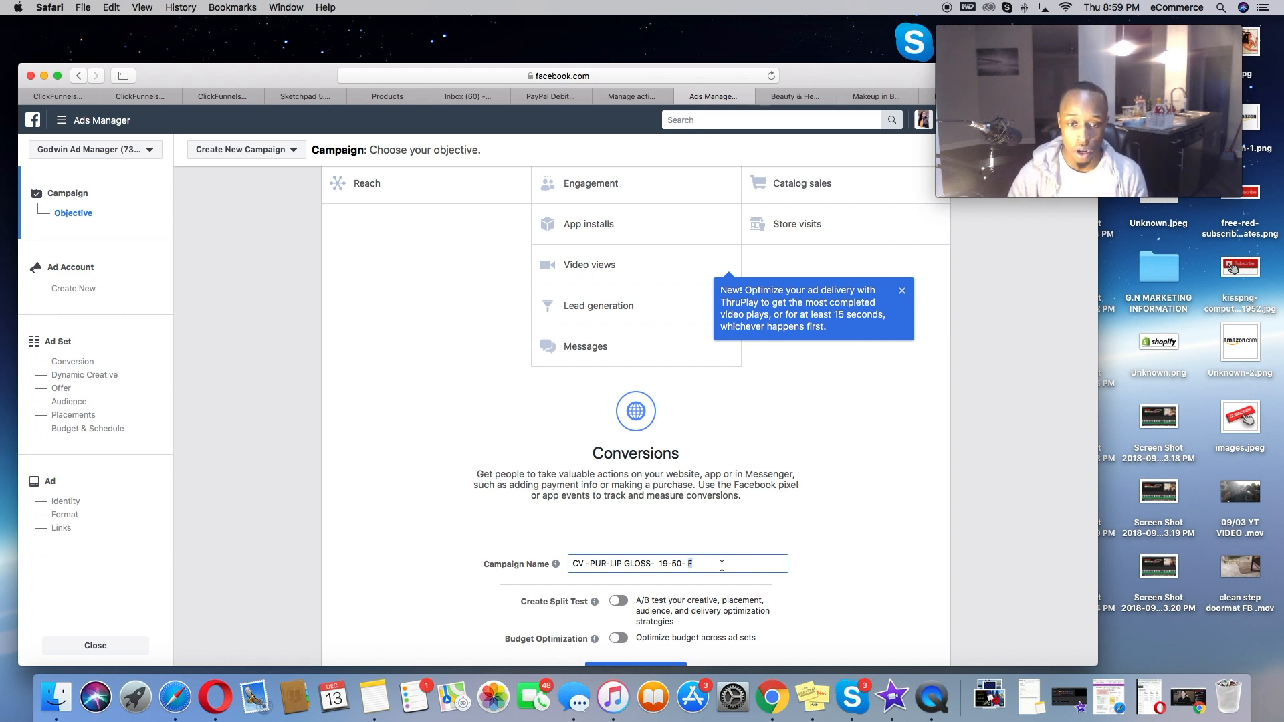
triple_click(721, 565)
scroll(722, 564, "down", 3)
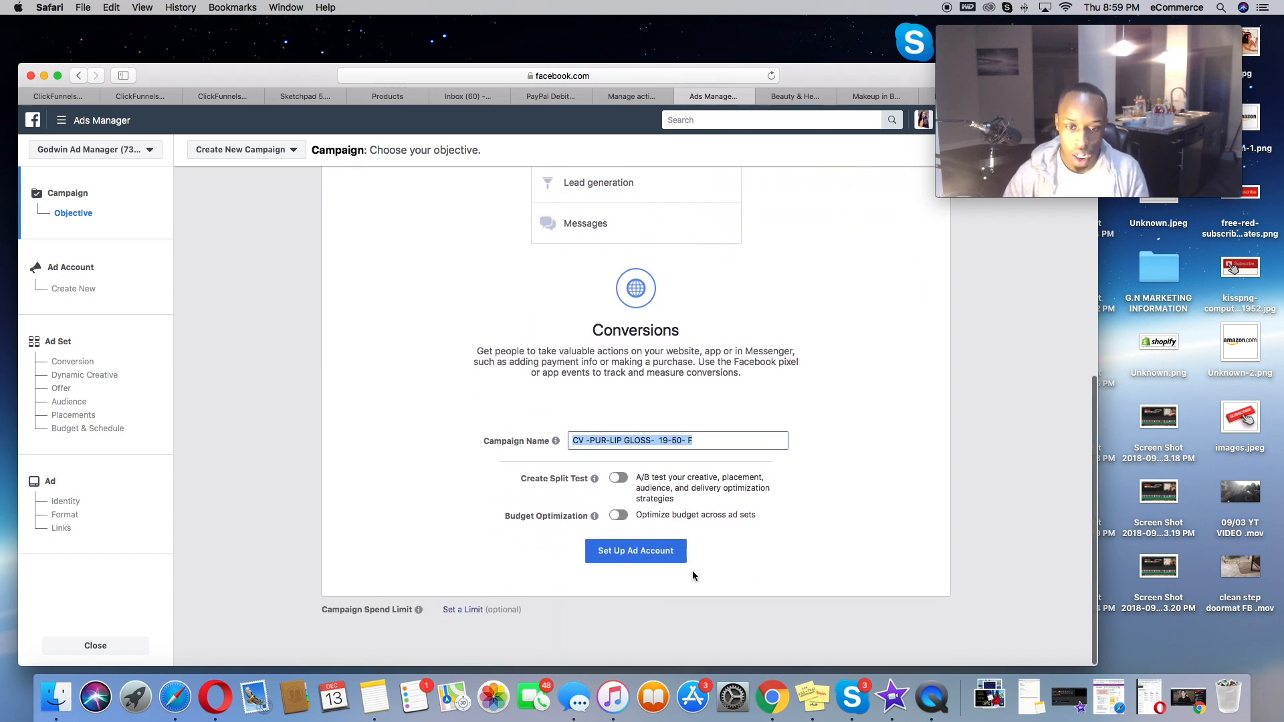
left_click(661, 558)
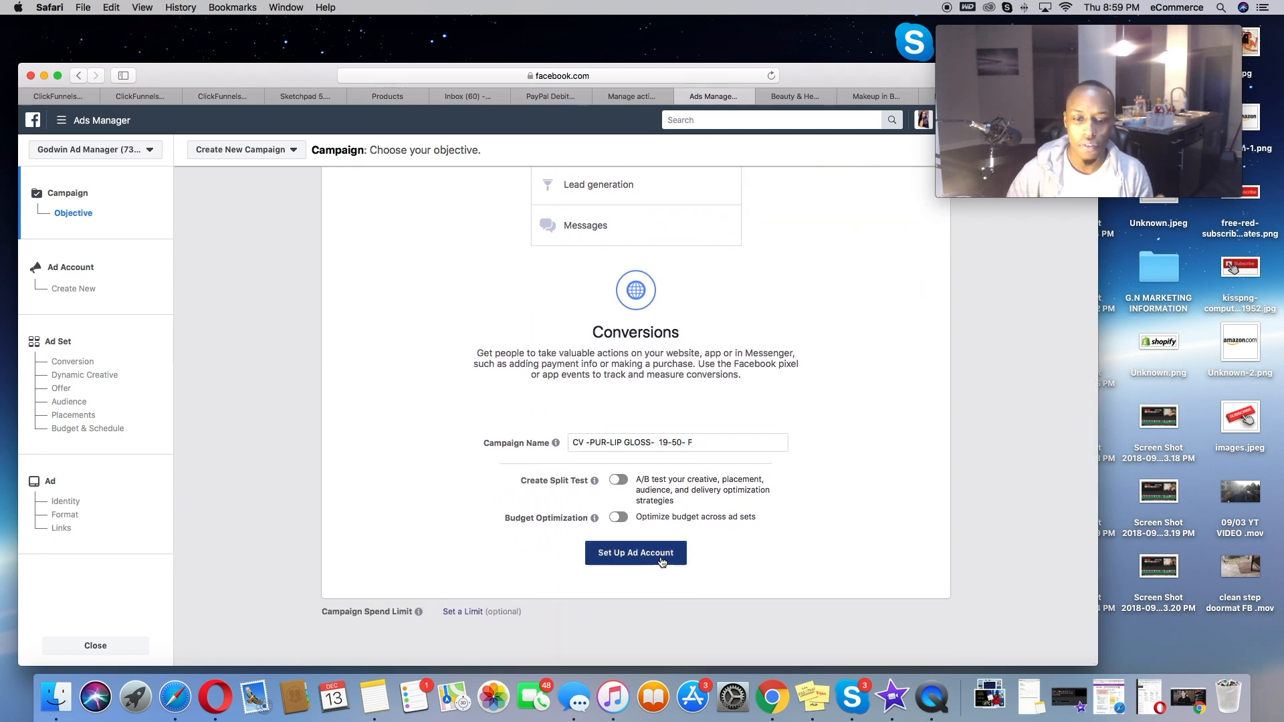
left_click(927, 493)
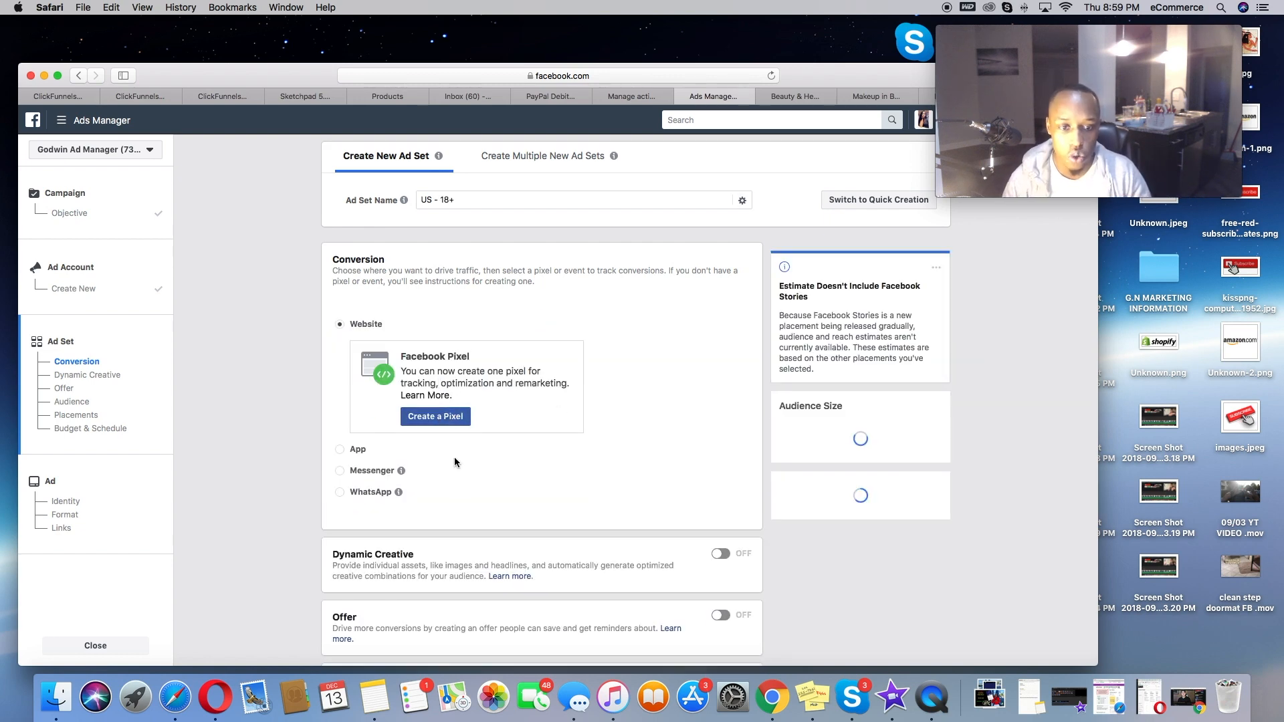
left_click(445, 419)
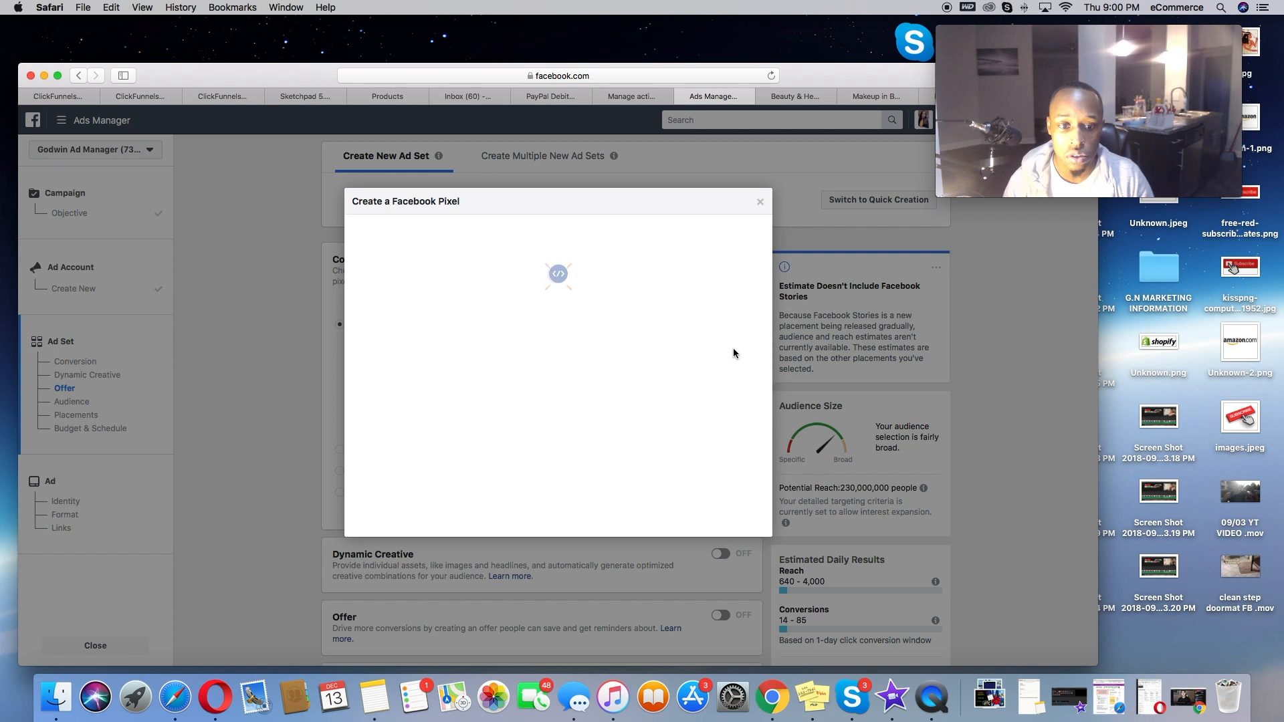
left_click(761, 202)
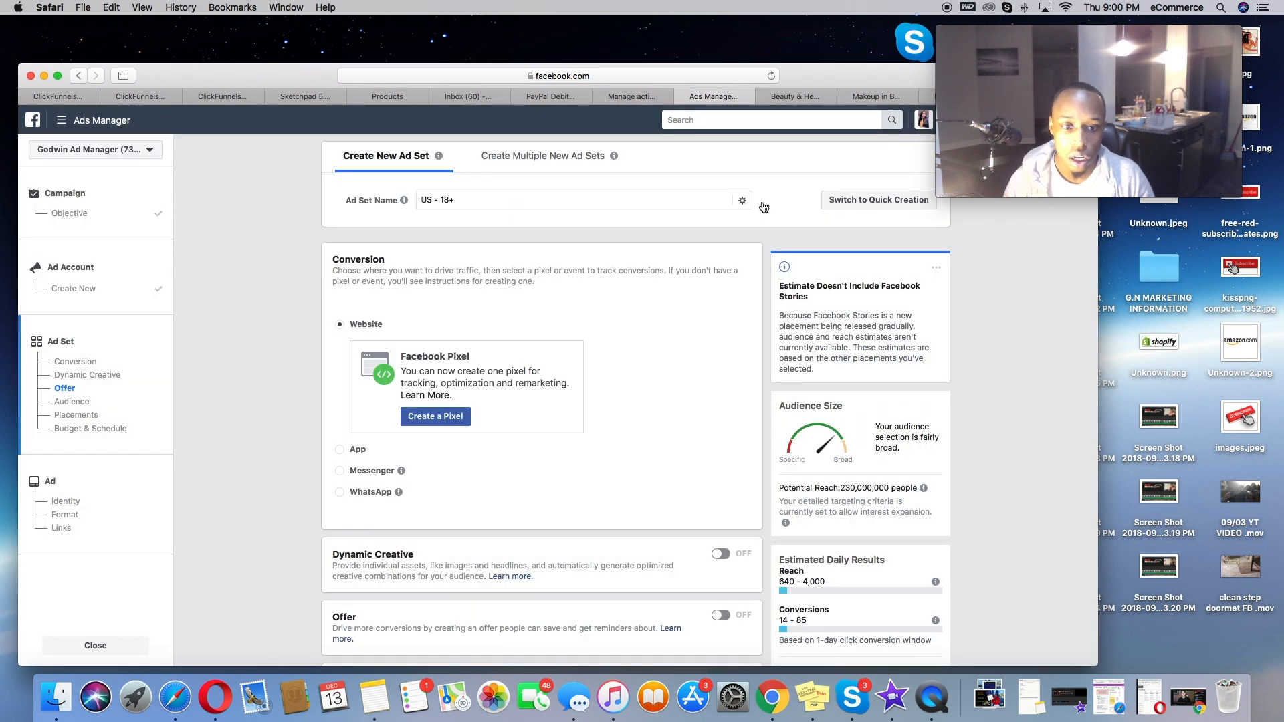
Reload the campaign creation page, choose the Conversions objective, and paste "CV -PUR-LIP GLOSS- 19-50- F" as the campaign name
left_click(771, 76)
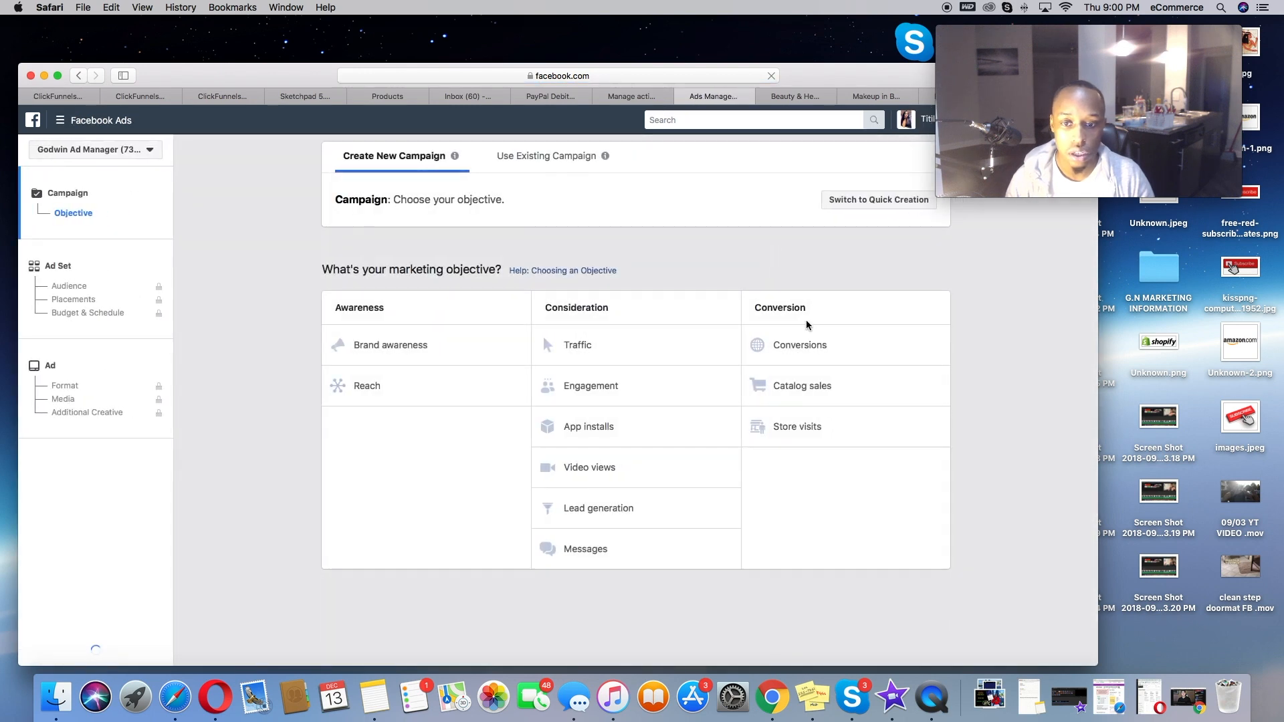
left_click(775, 335)
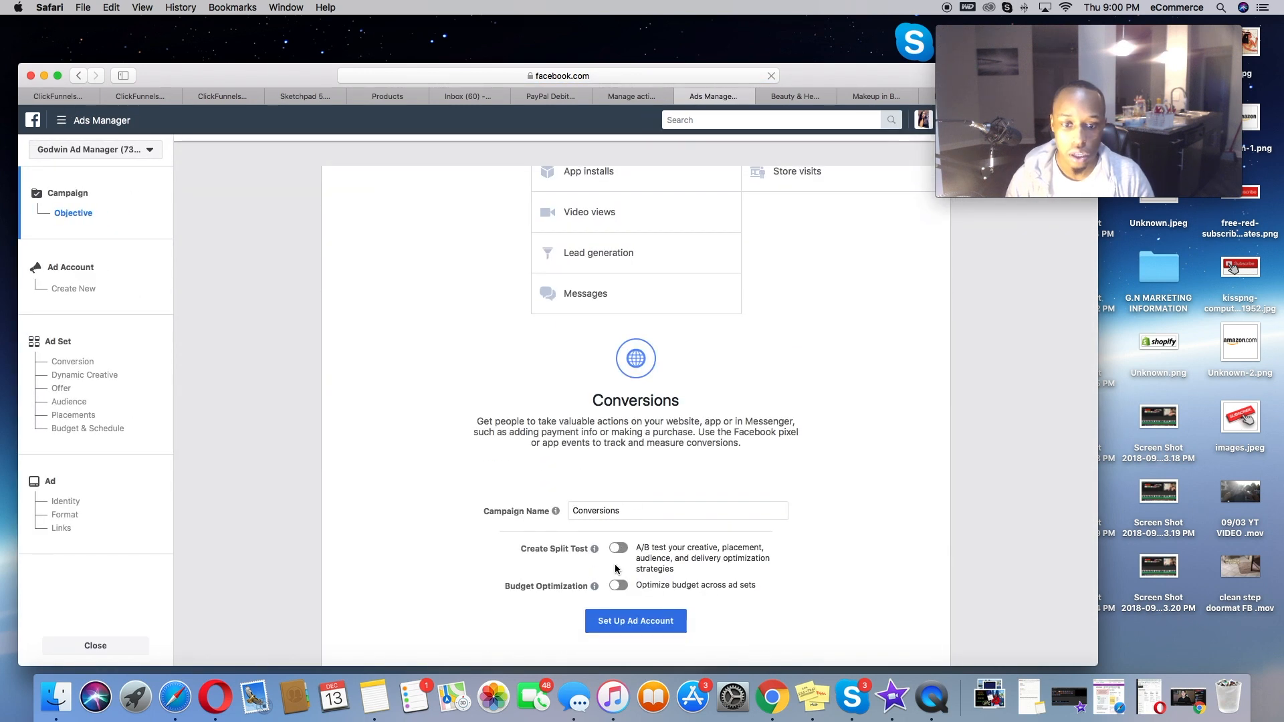
left_click(641, 498)
key("super+v")
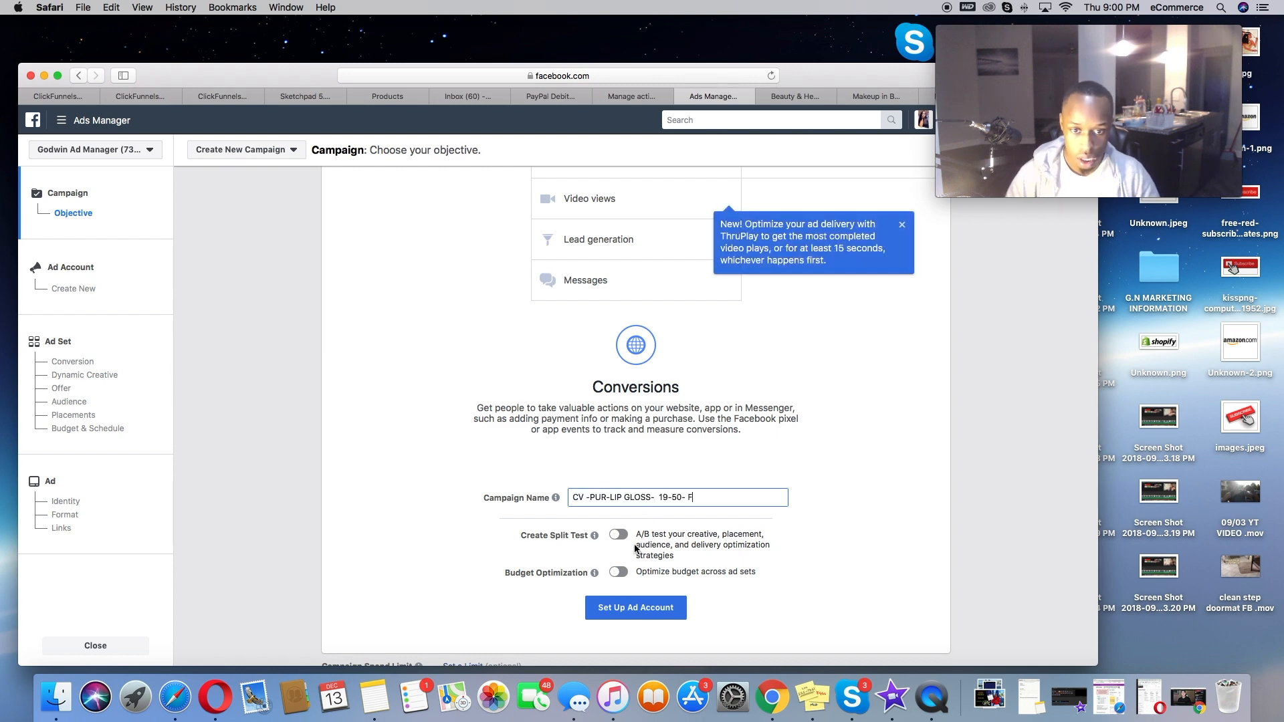
Proceed through the ad account setup to the creation of the new ad set
left_click(635, 607)
double_click(920, 487)
left_click(919, 495)
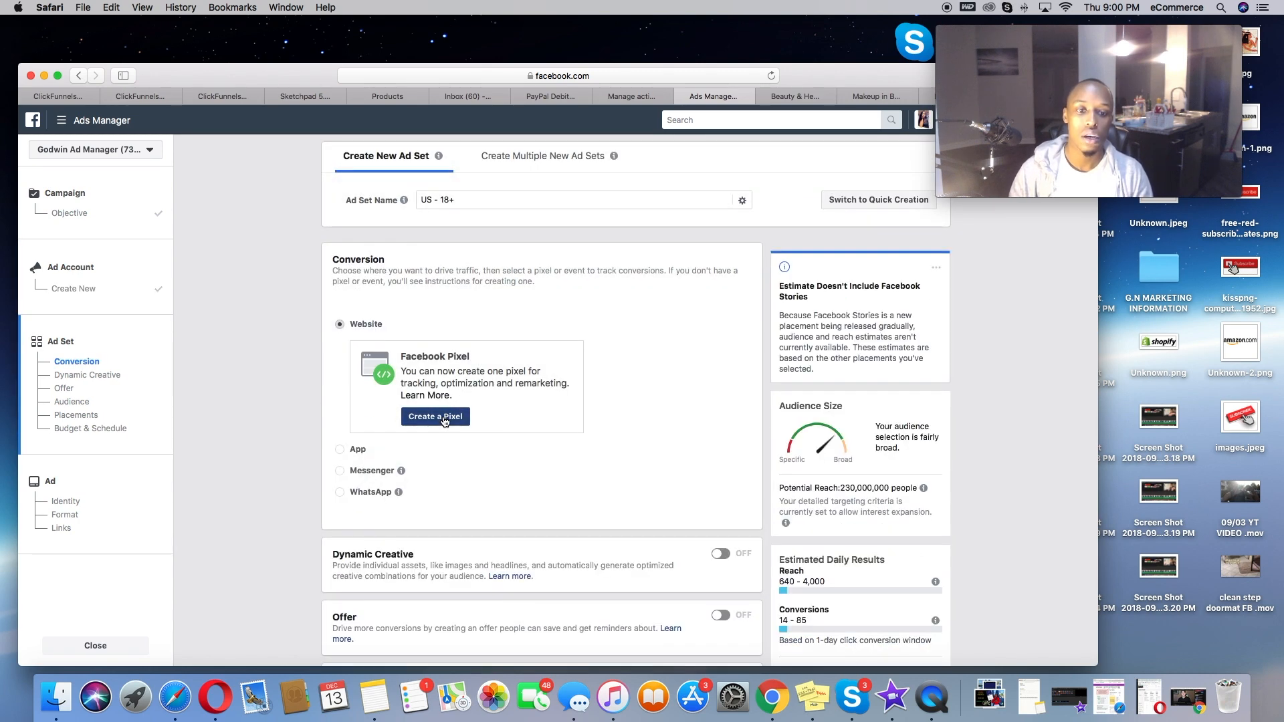
Create a Facebook pixel under the suggested name with the website URL LIPGLOSS.COM, and close the pixel dialog
left_click(435, 416)
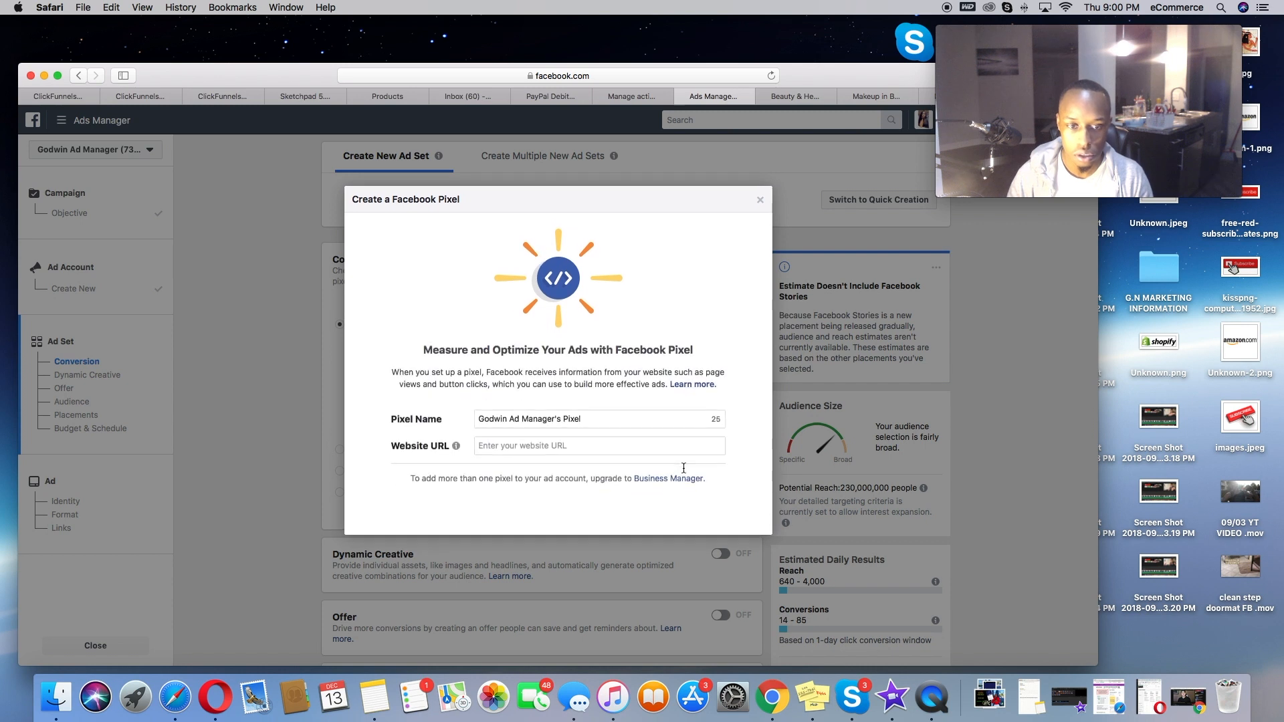
left_click(655, 449)
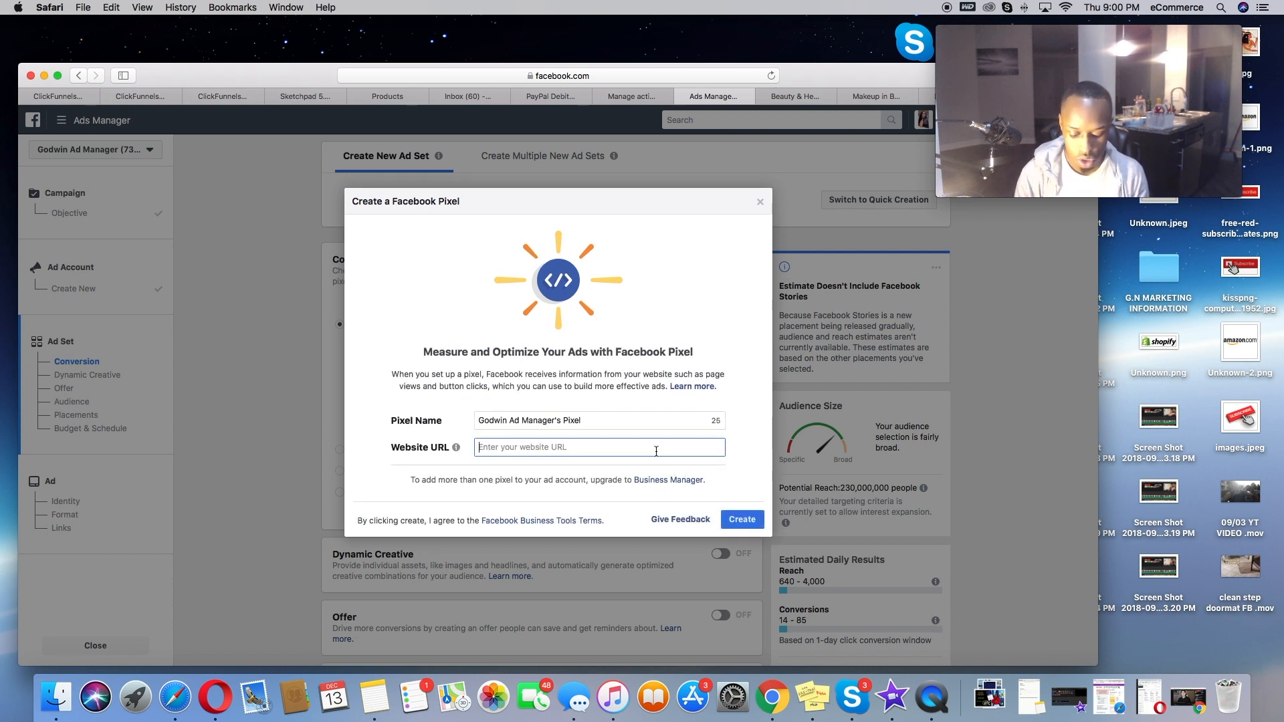
type("LIPGLOSS.COM")
left_click(744, 519)
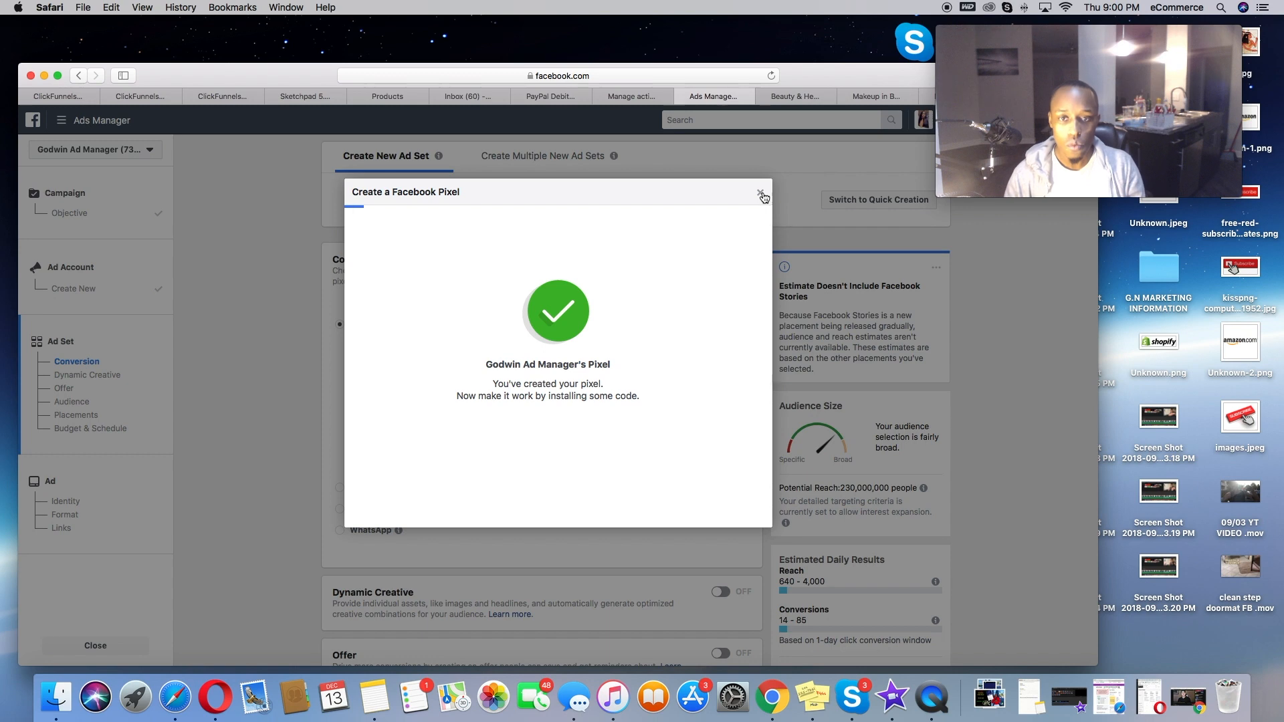
left_click(761, 194)
Dismiss the pixel setup prompt and select Purchase as the ad set's website conversion event
left_click(493, 344)
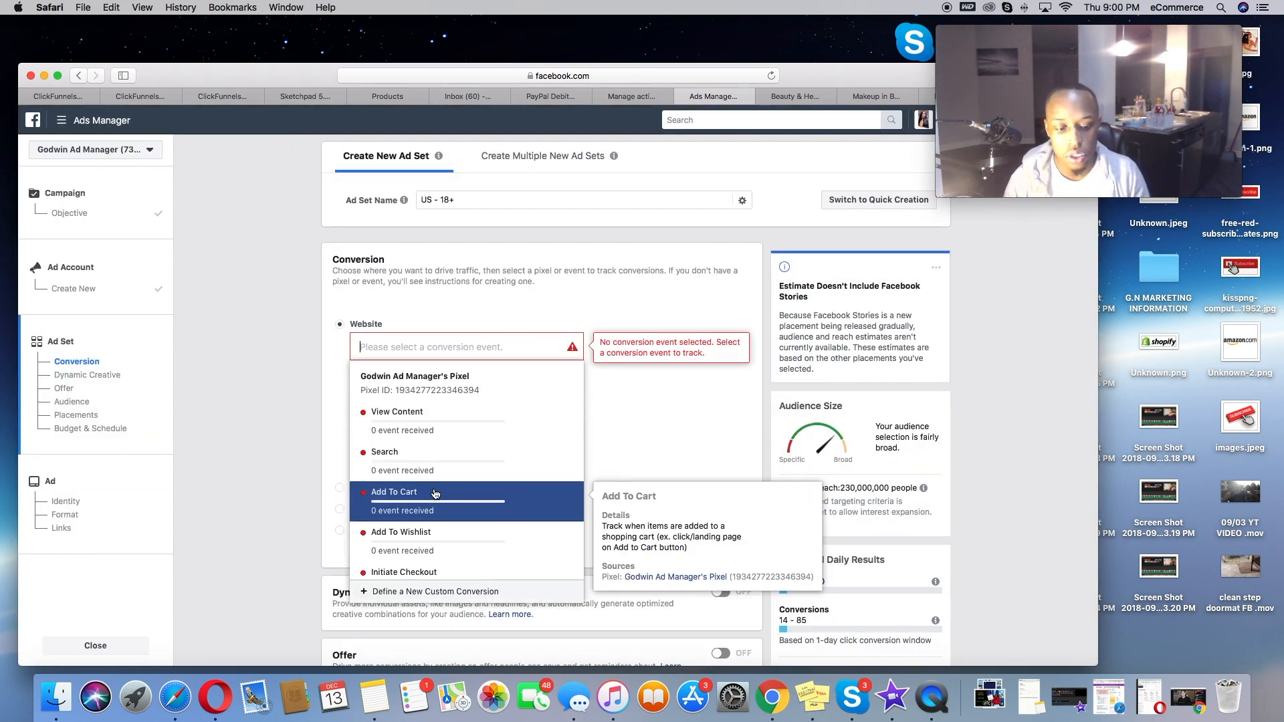
left_click(423, 512)
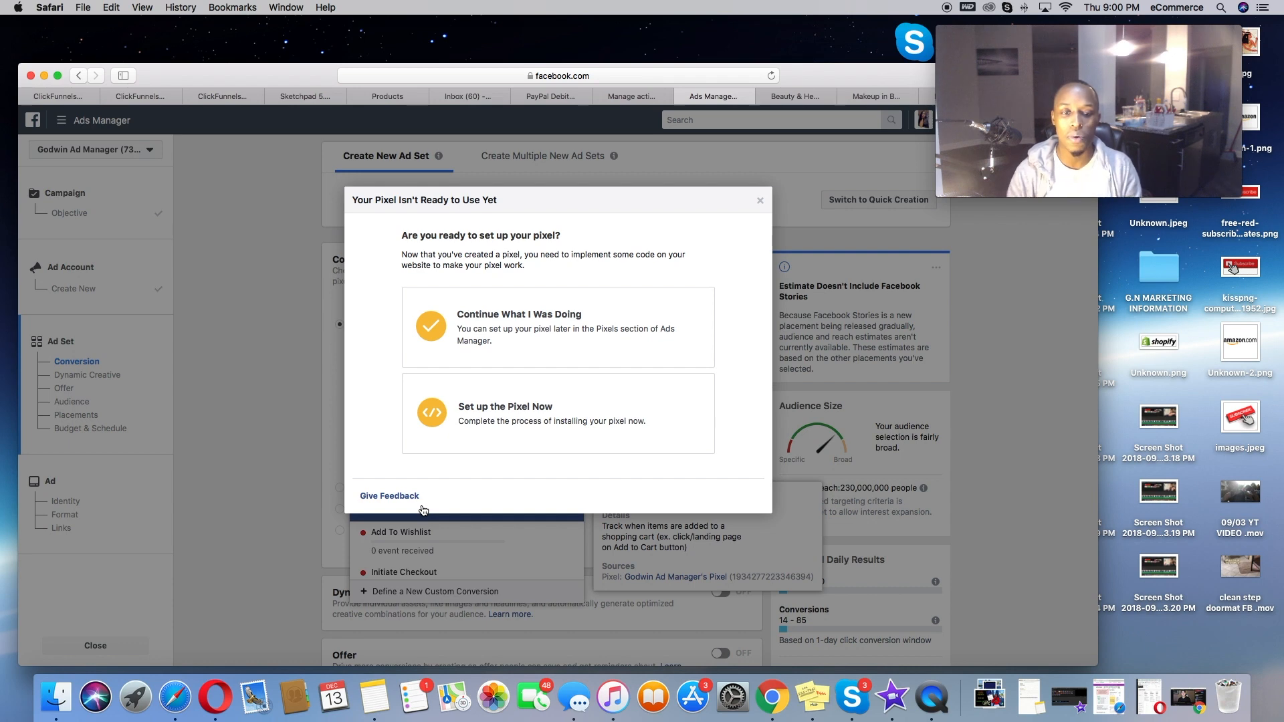
left_click(762, 200)
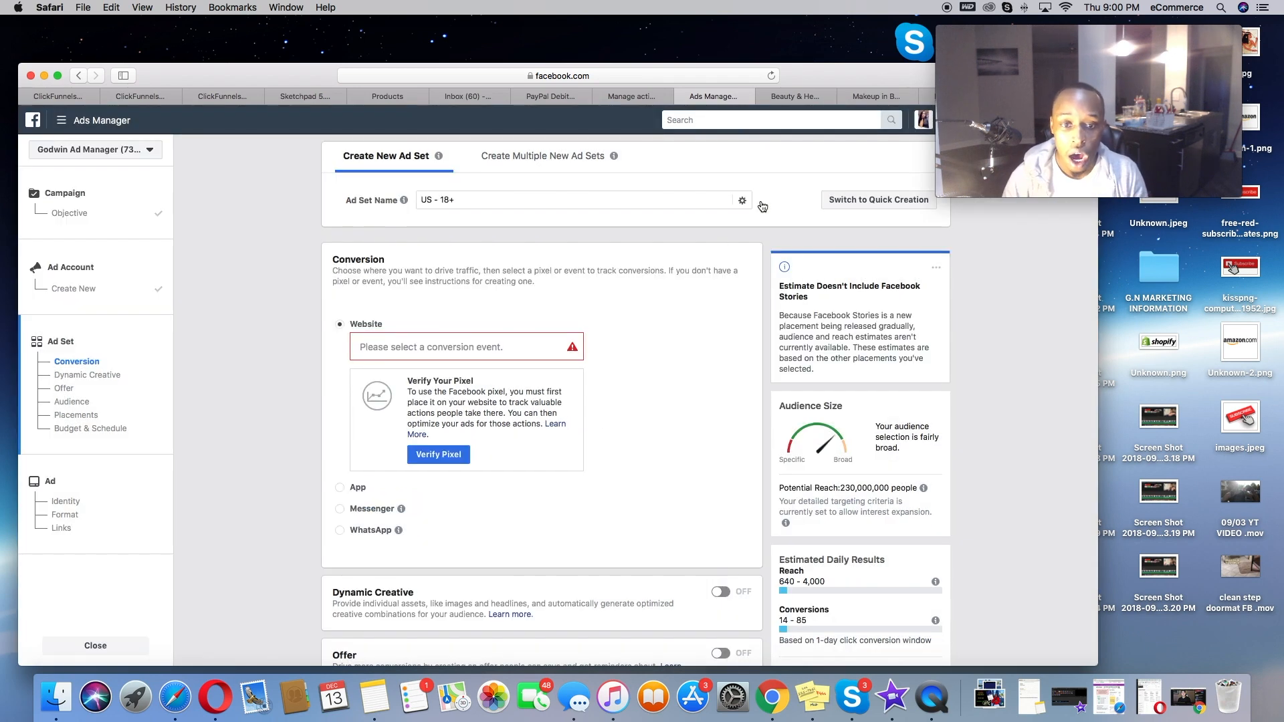
left_click(486, 345)
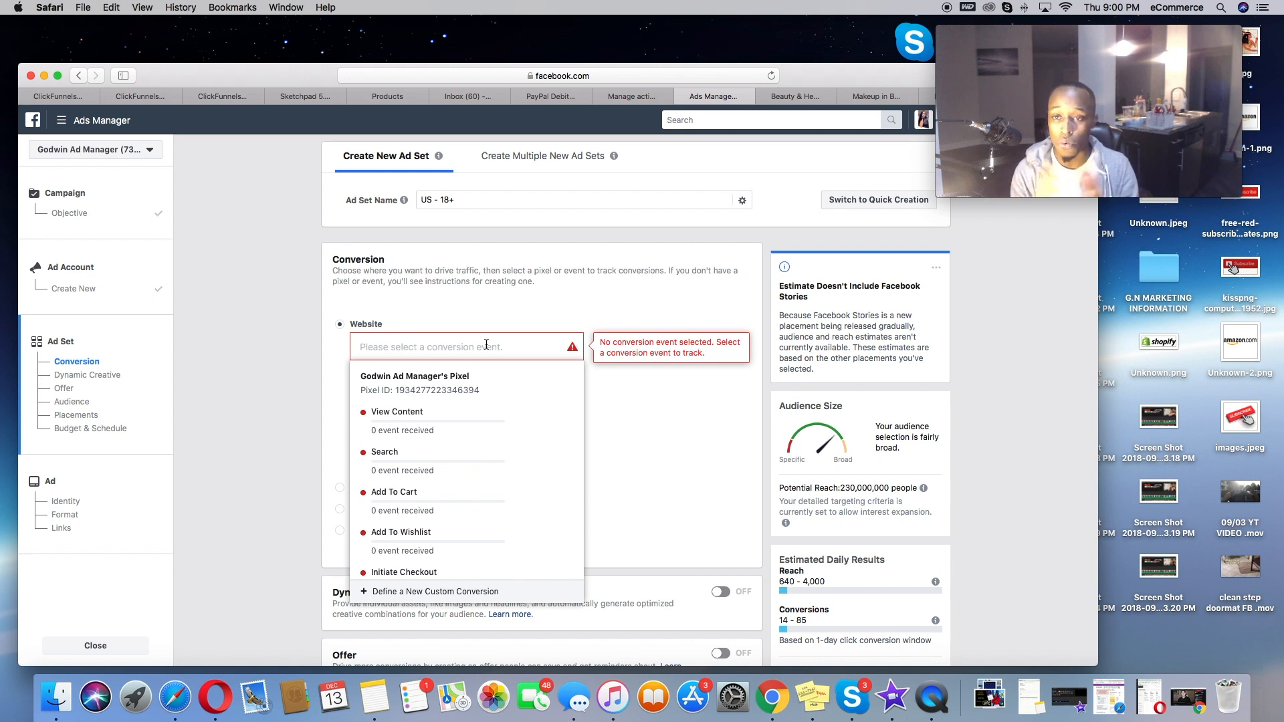
scroll(410, 516, "down", 5)
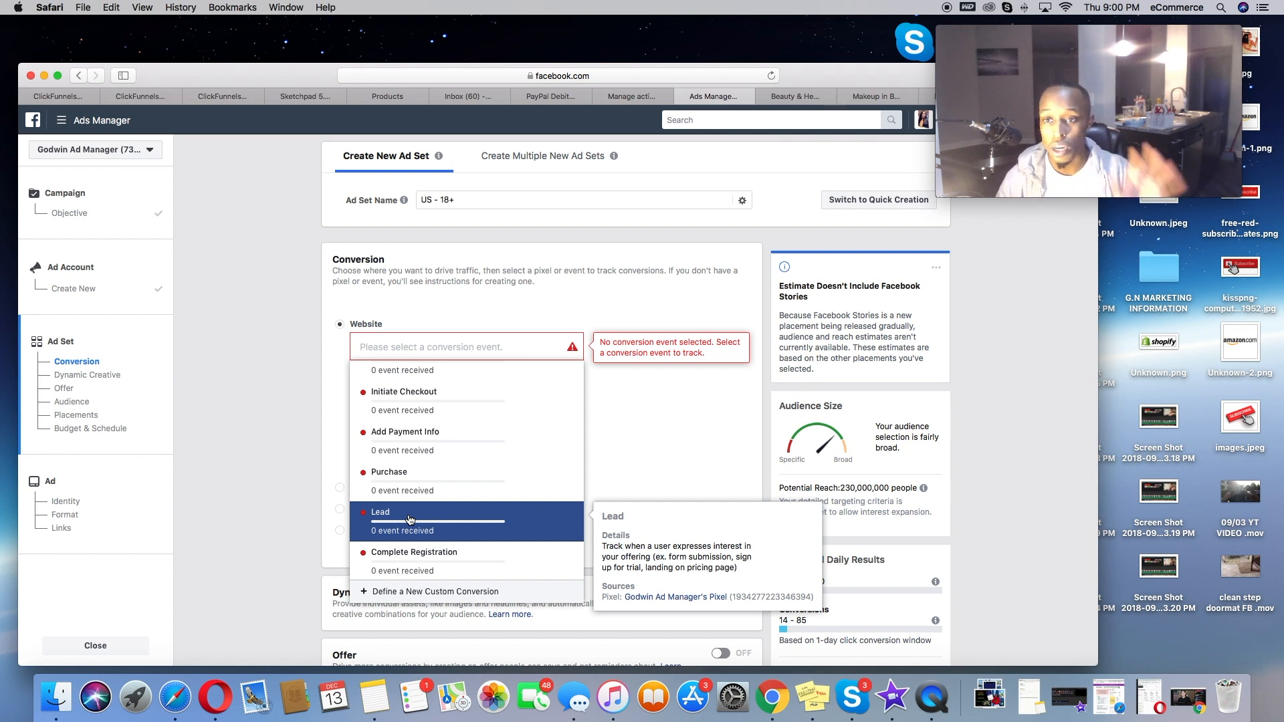
left_click(452, 490)
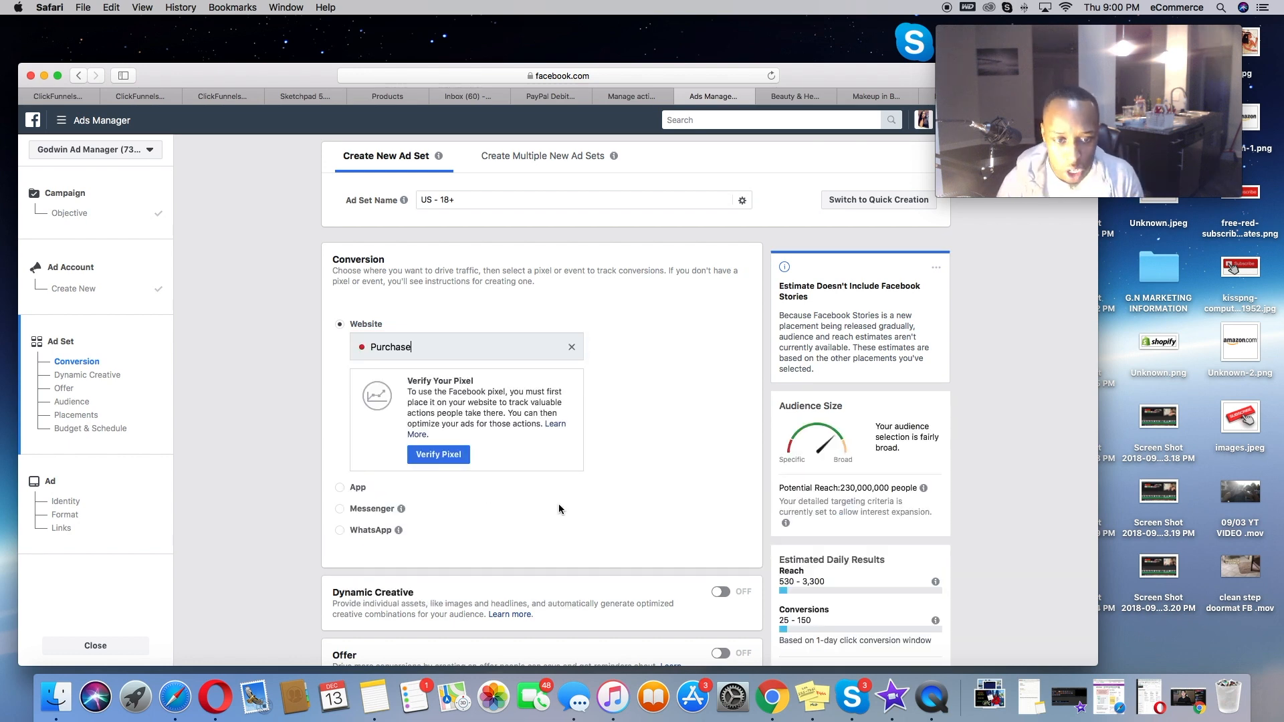
Replace the United States with Worldwide as the audience location
scroll(613, 480, "down", 5)
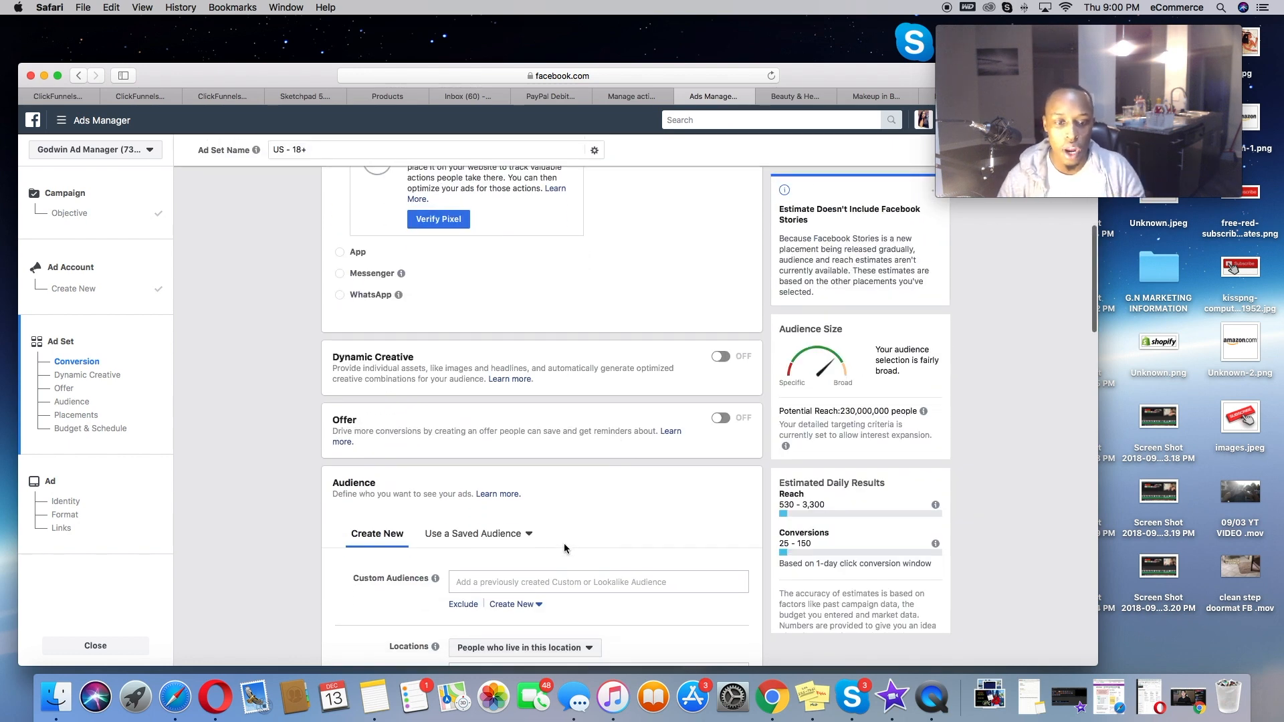
scroll(563, 544, "down", 2)
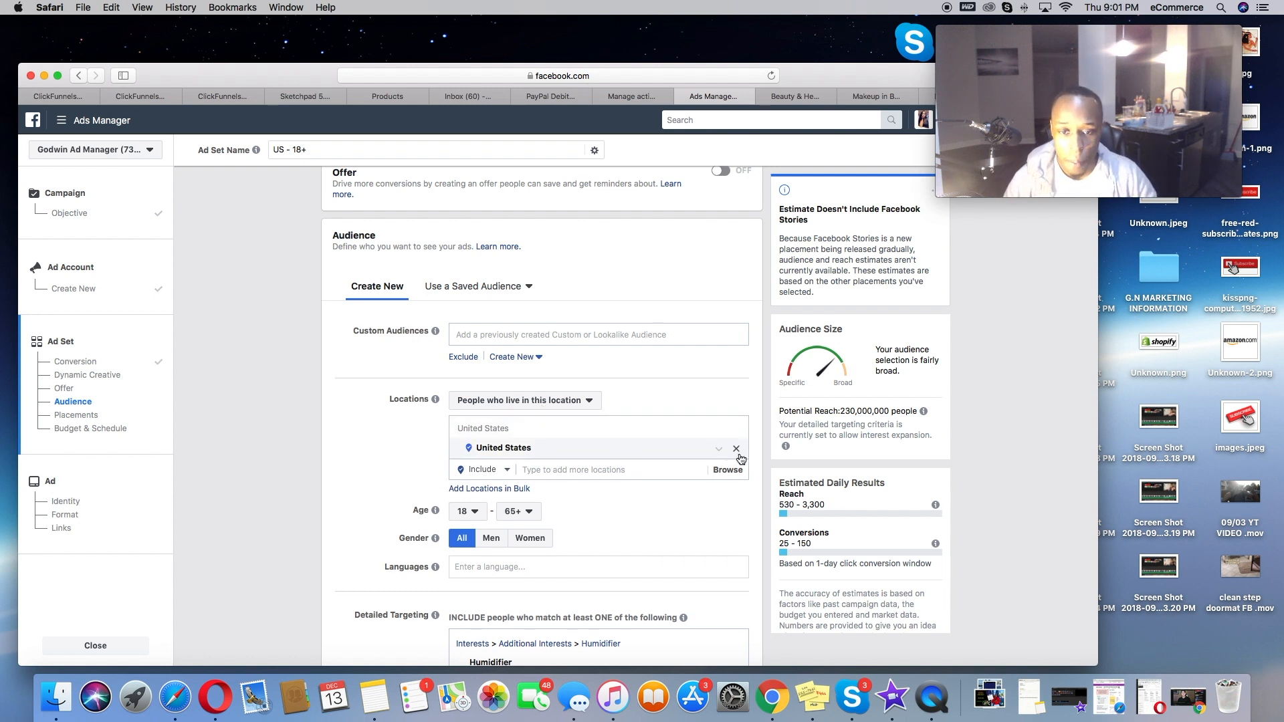
left_click(736, 448)
left_click(605, 493)
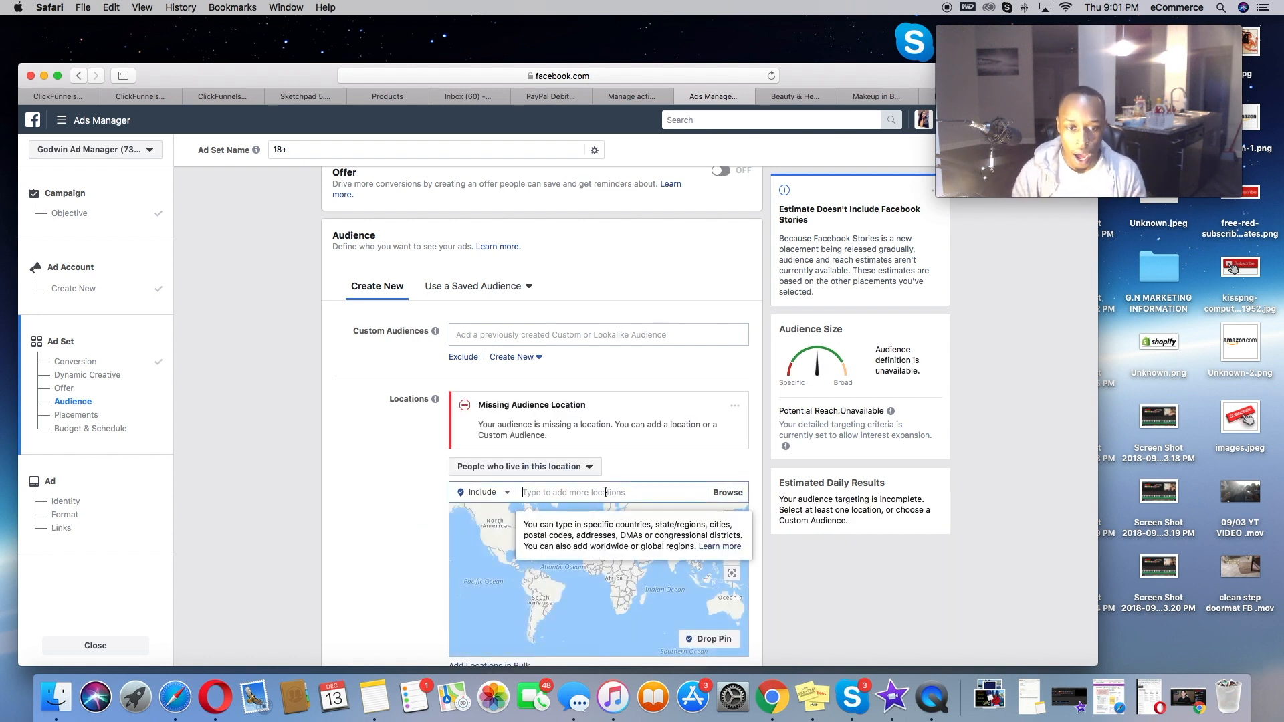
type("WORLD")
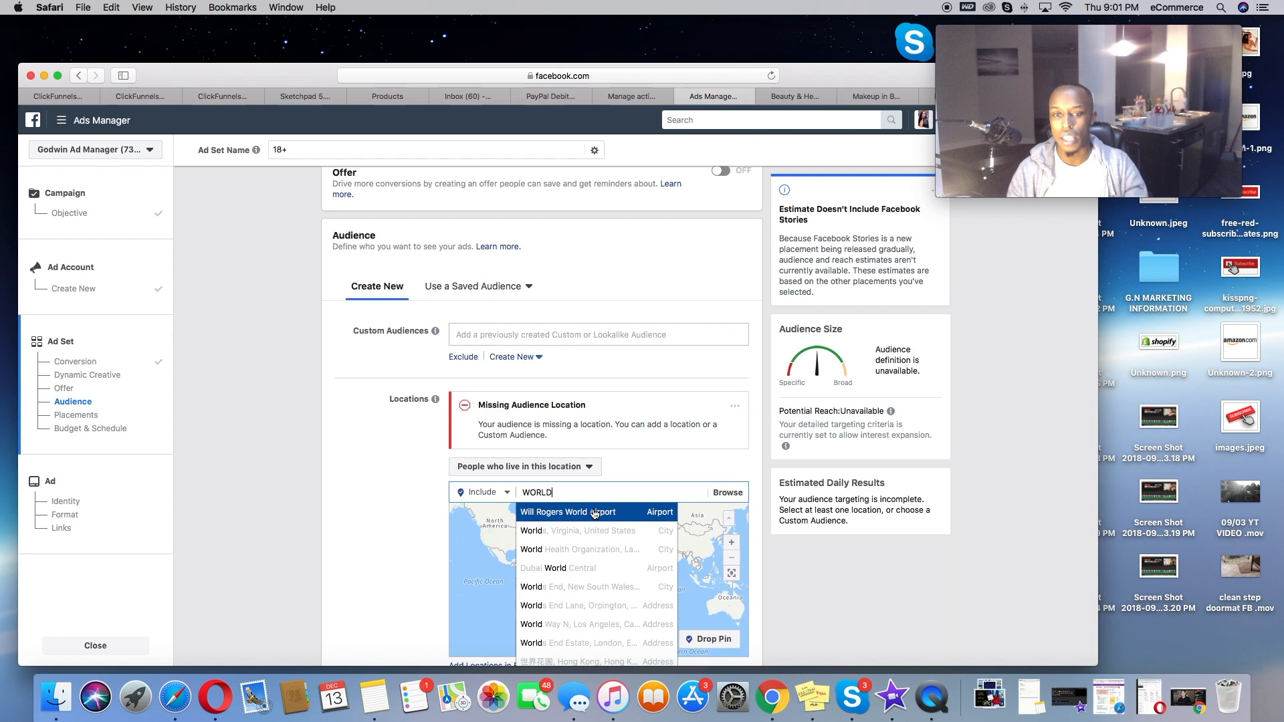
scroll(592, 571, "down", 1)
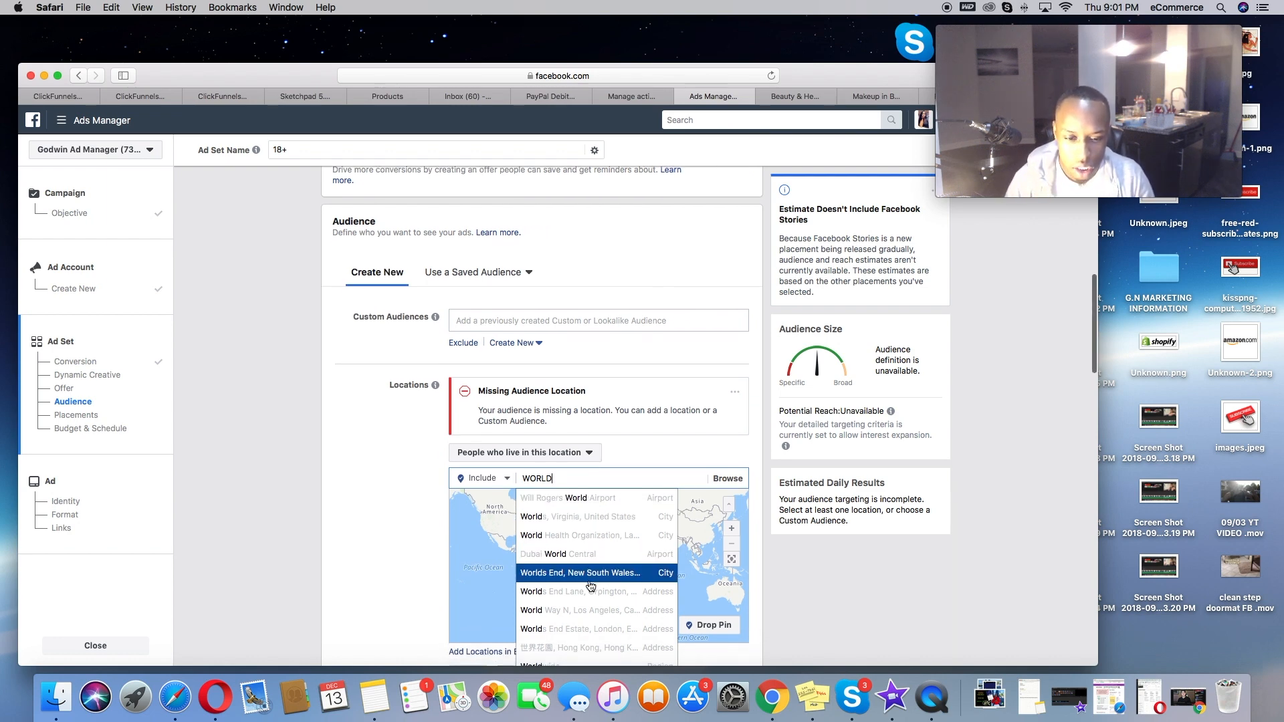
scroll(590, 586, "down", 2)
left_click(585, 560)
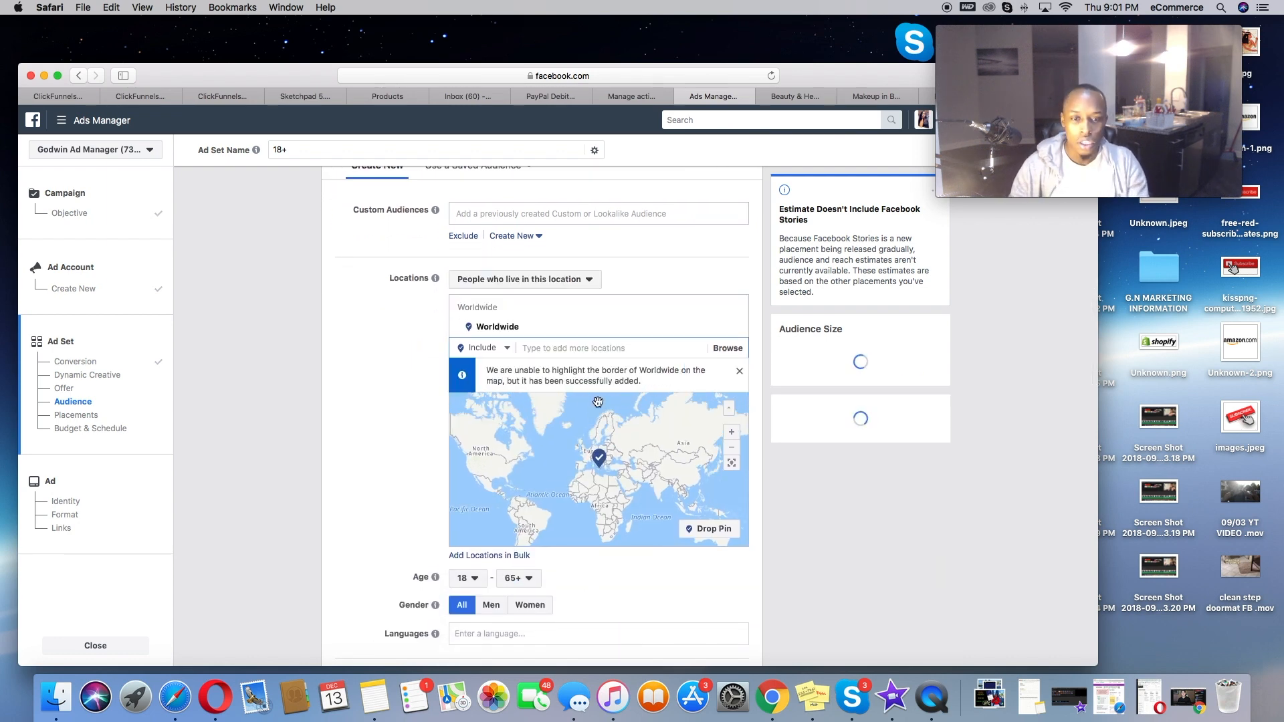
Exclude the countries China and Japan from the Worldwide audience location
left_click(498, 349)
left_click(483, 386)
type("Chhi")
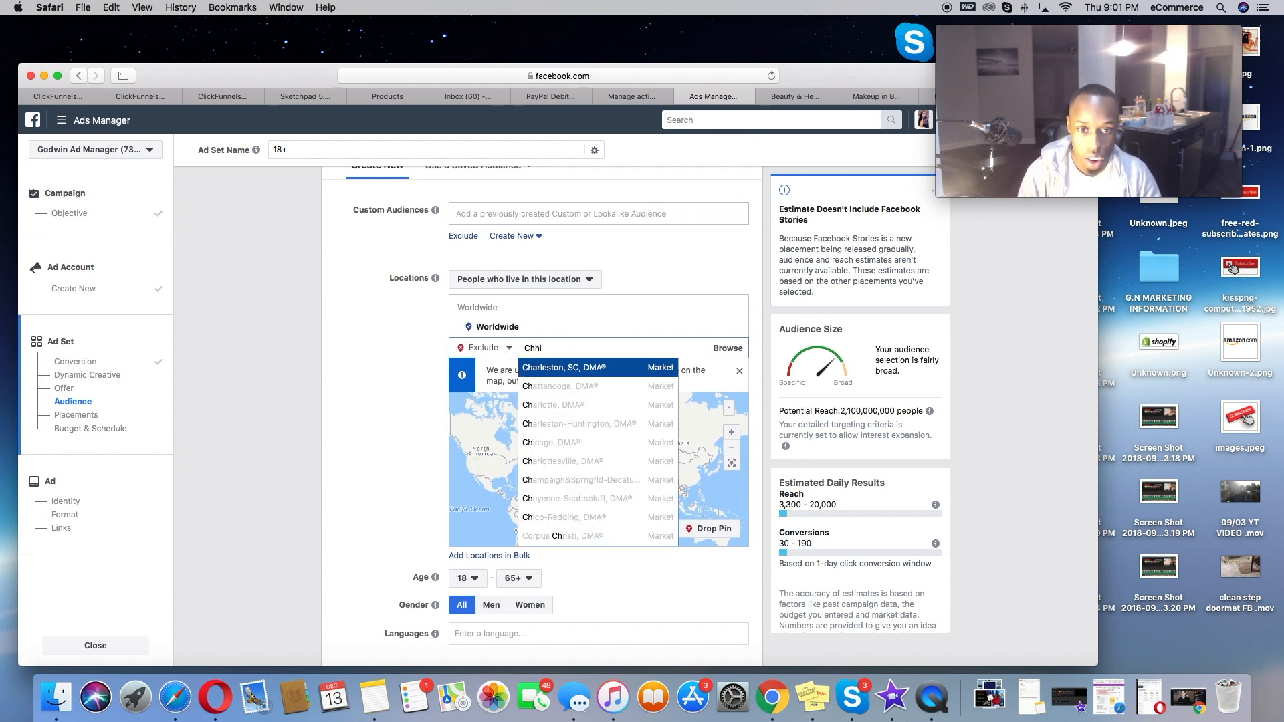
type("na")
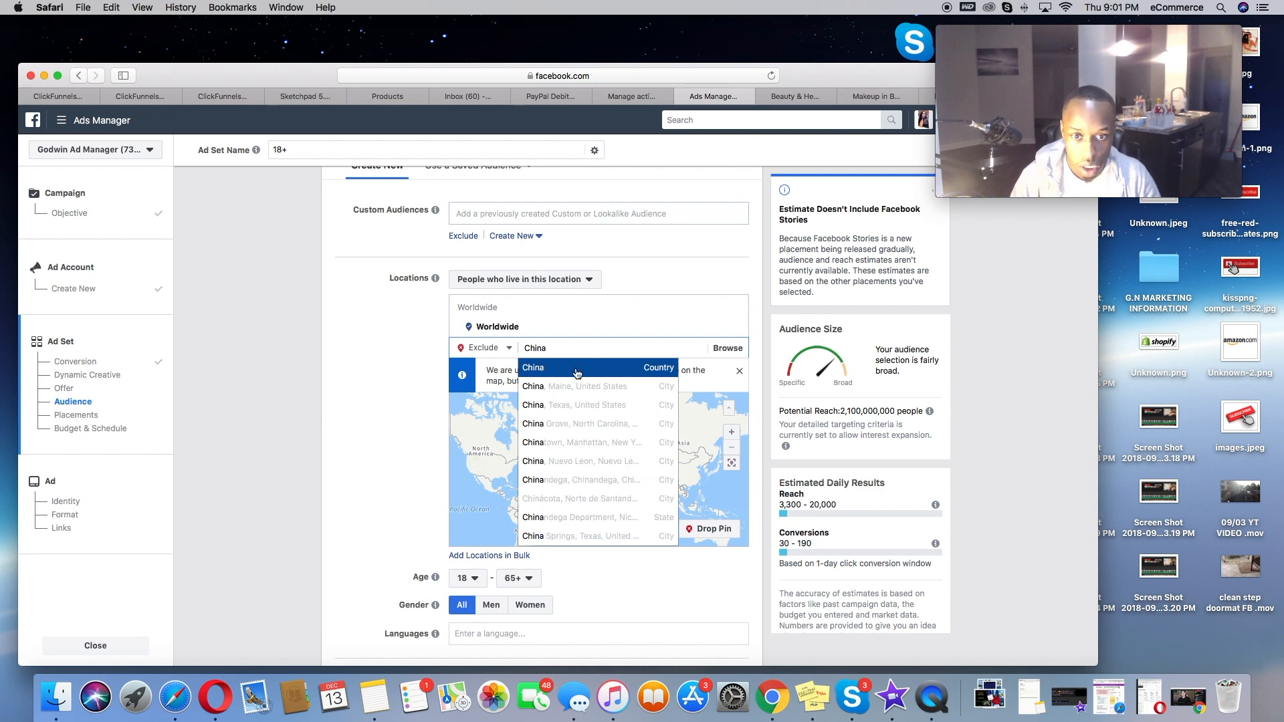
left_click(573, 369)
type("ja")
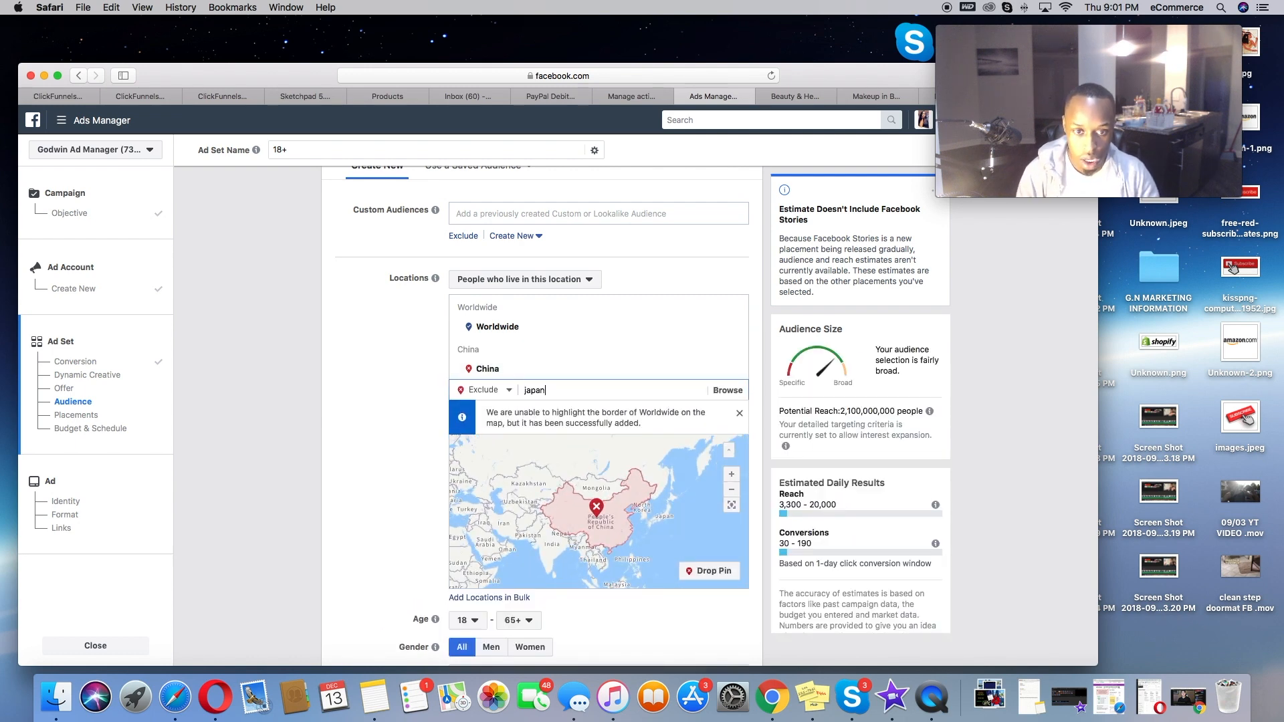
type("pan")
left_click(587, 406)
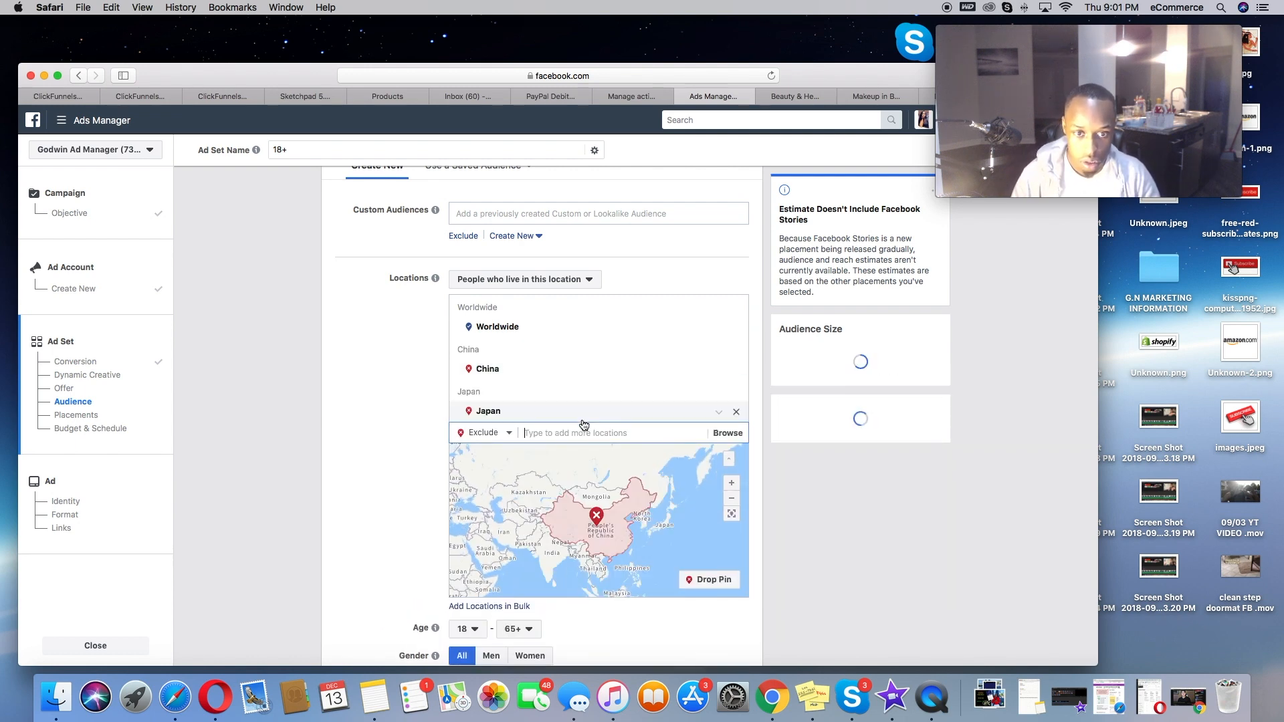
Exclude the country Philippines from the Worldwide audience location
type("phill")
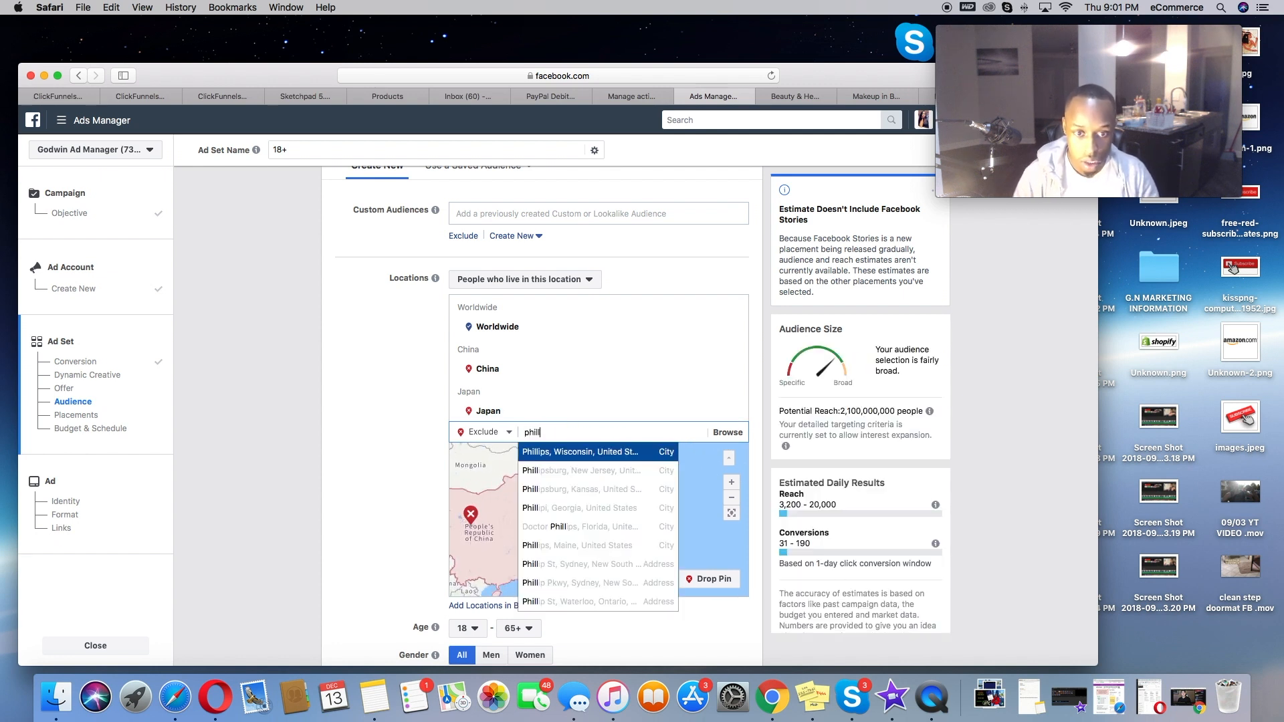
key("BackSpace")
key("BackSpace")
key("BackSpace")
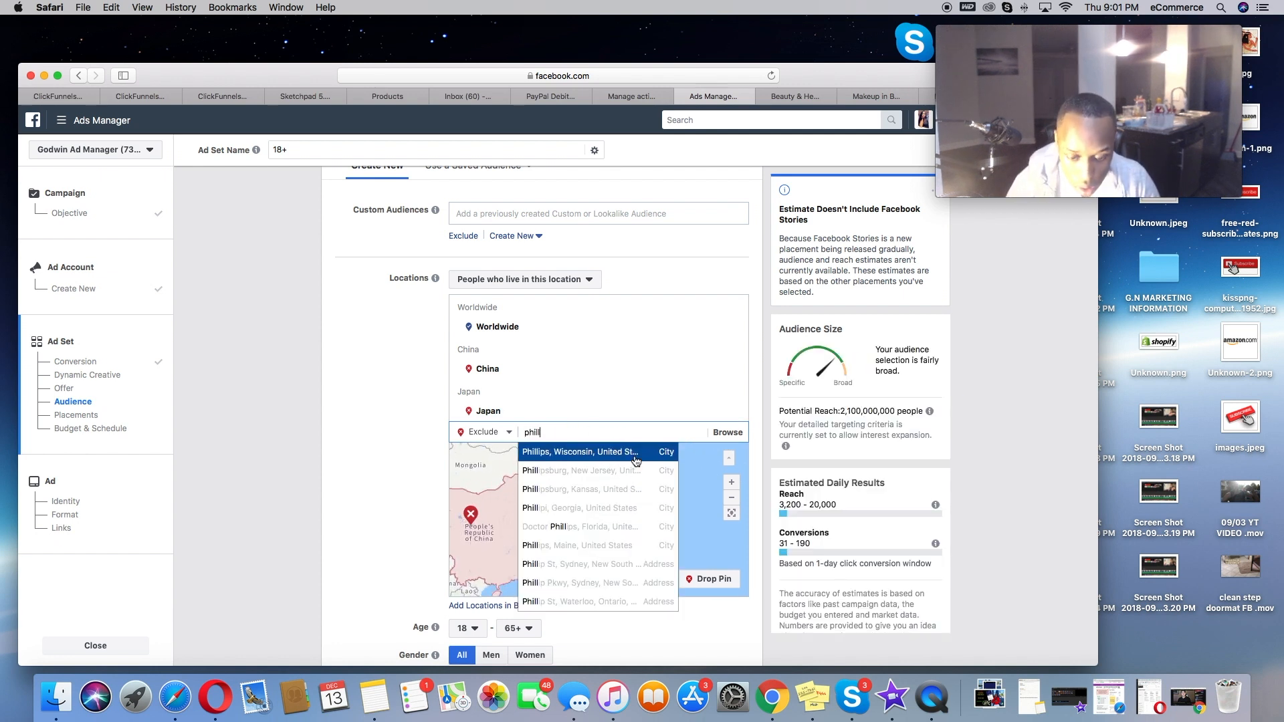
type("illipine")
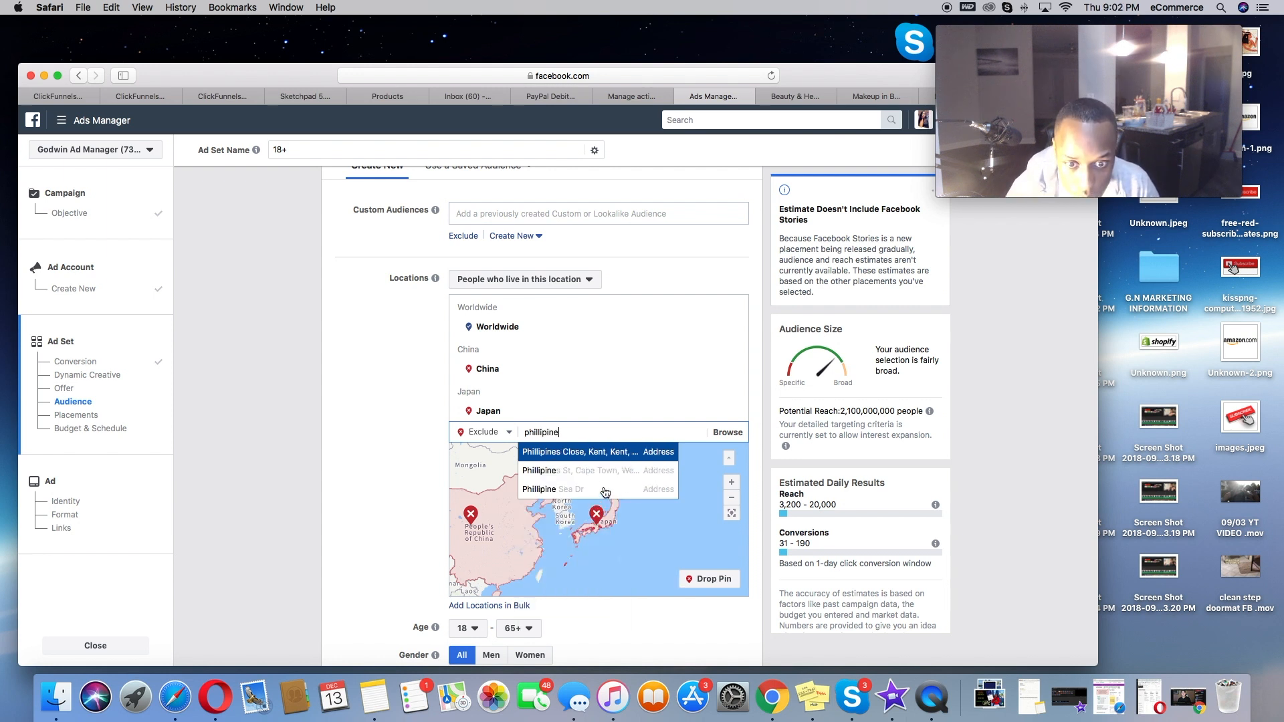
key("BackSpace")
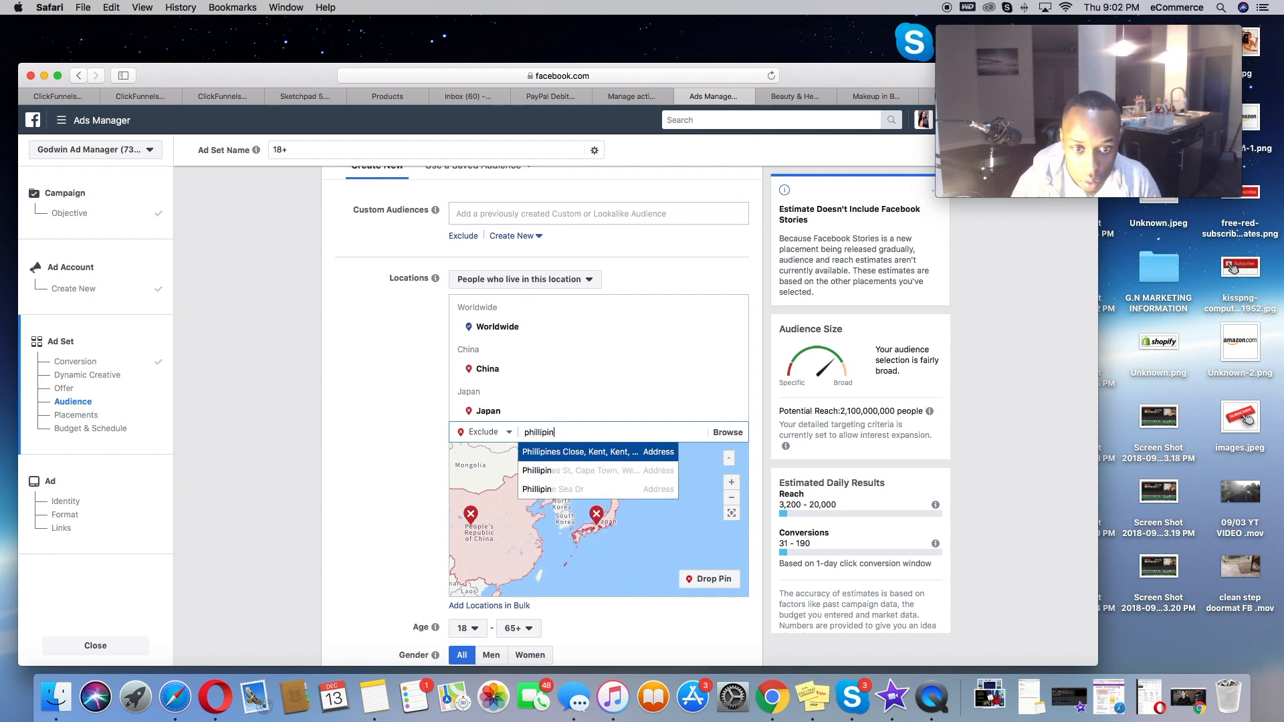
key("BackSpace")
key("BackSpace")
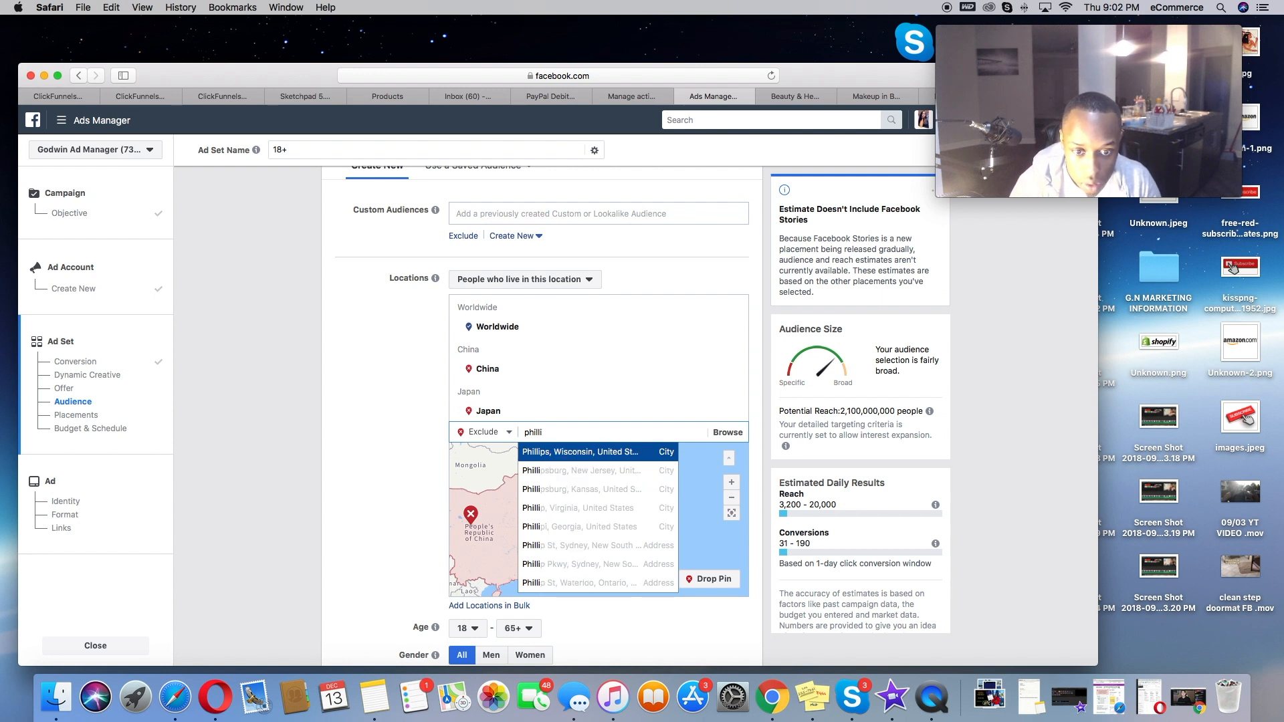
key("BackSpace")
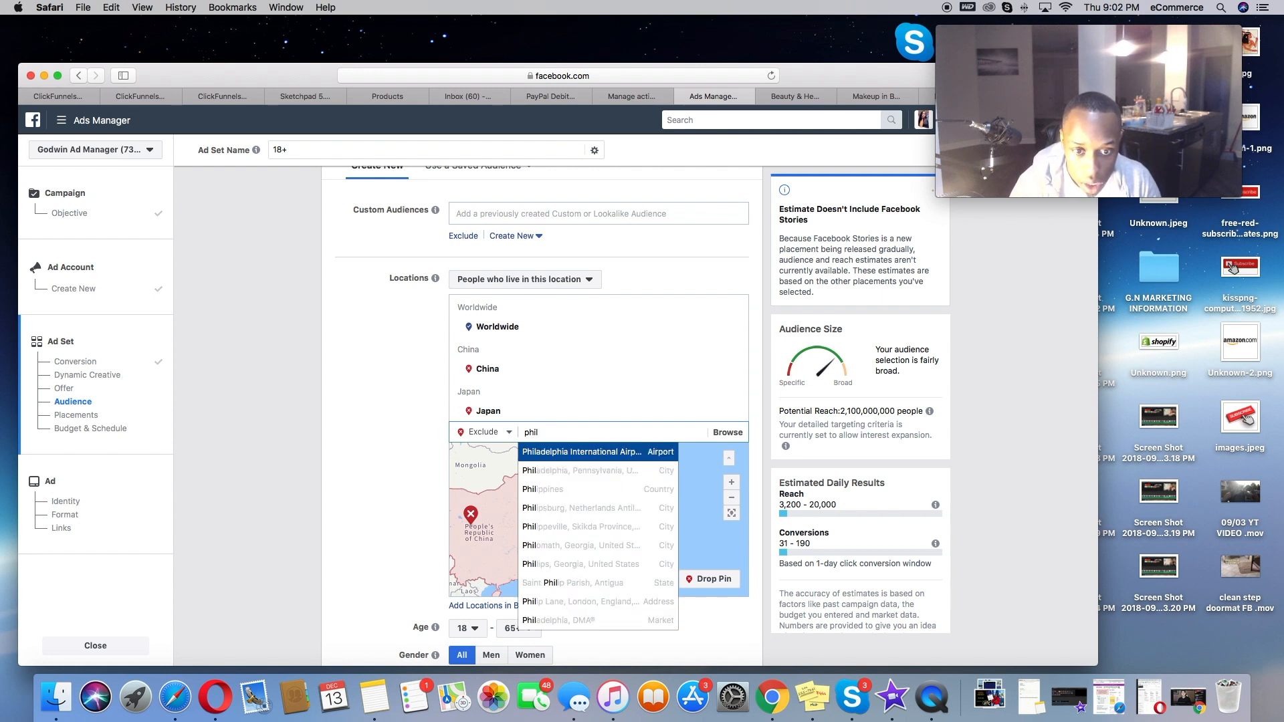
key("Down")
key("Down")
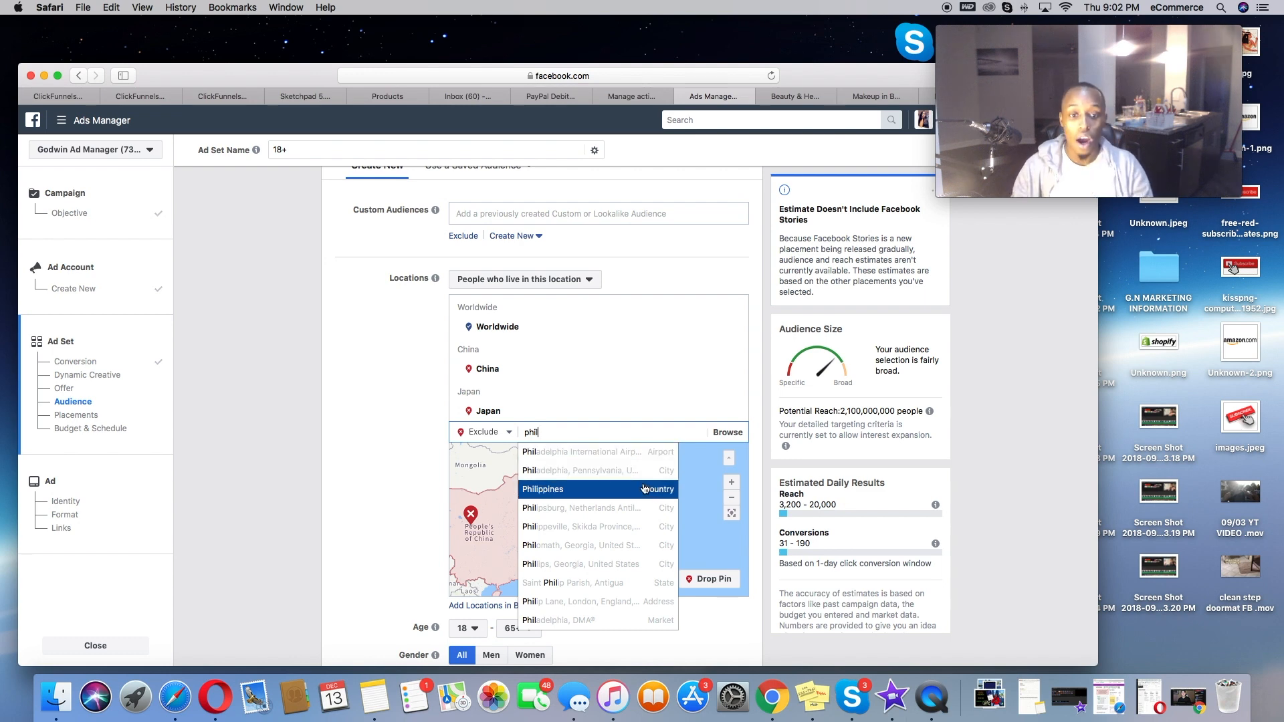
key("Return")
scroll(395, 452, "down", 3)
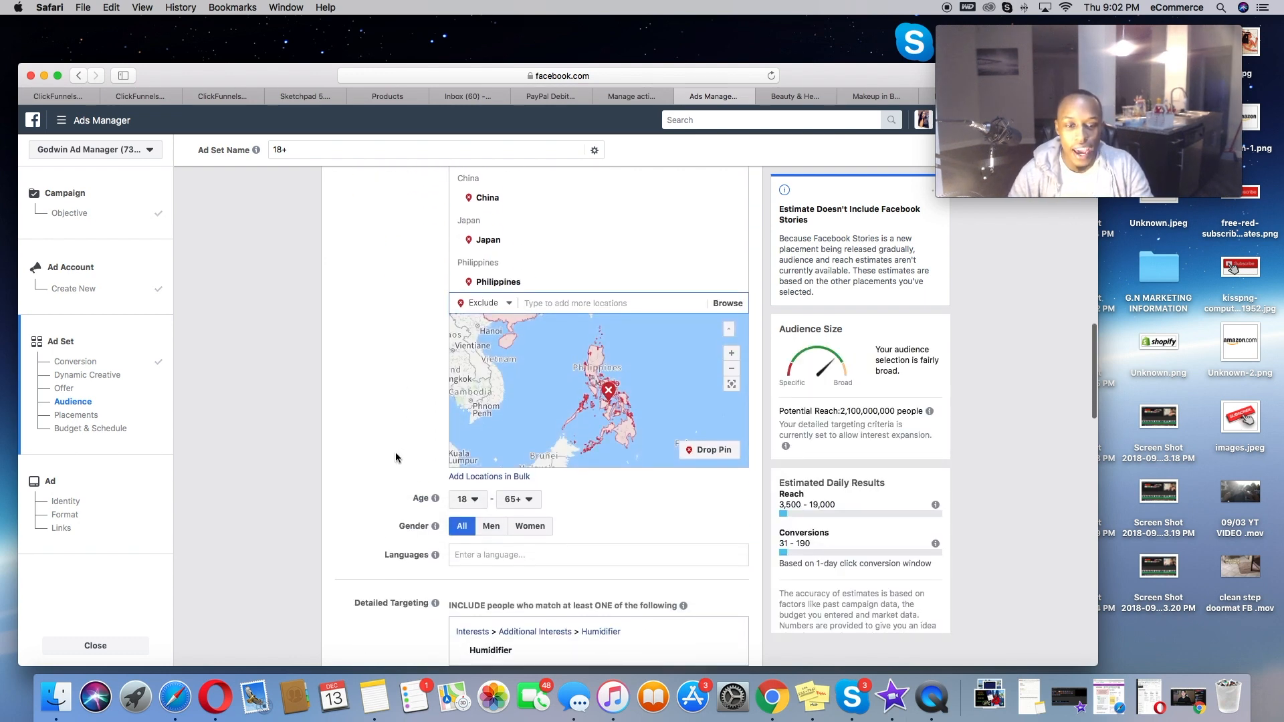
Rename the ad set to "CV -PUR-LIP GLOSS- 19-50- F"
scroll(454, 483, "up", 3)
left_click(394, 152)
key("shift+Left")
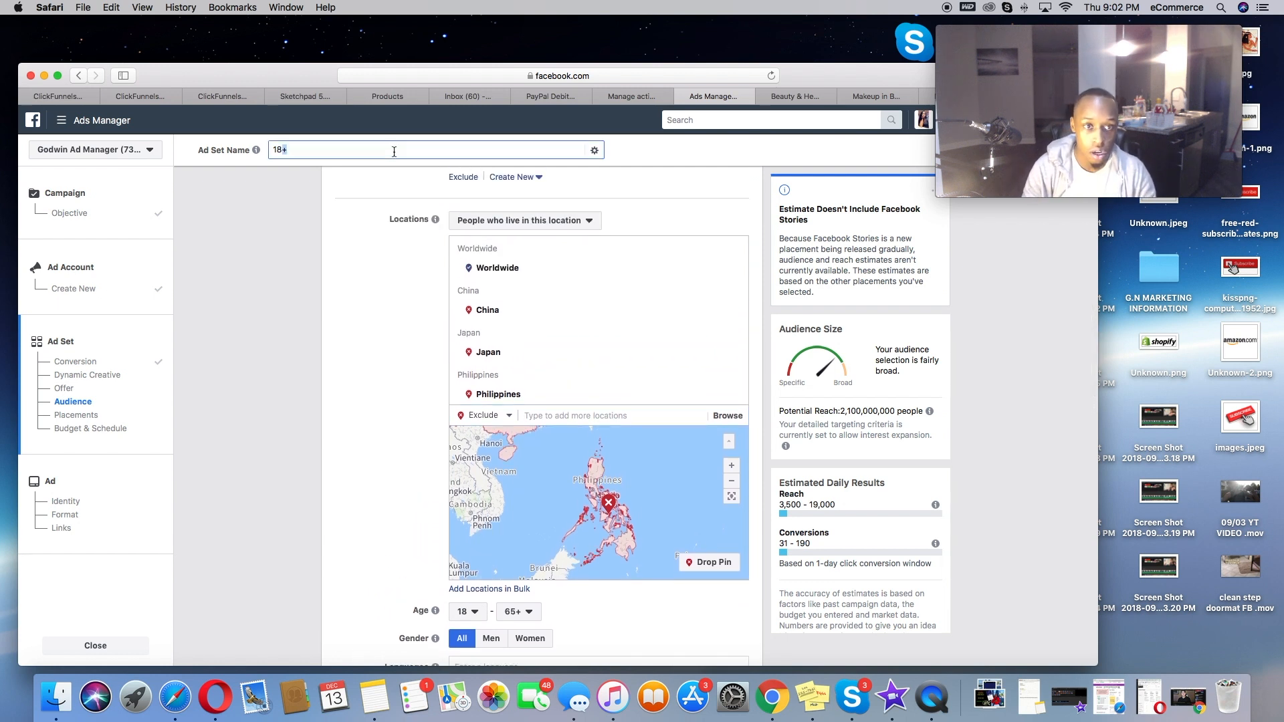
key("BackSpace")
key("BackSpace")
key("BackSpace")
type("CV -PUR-LIP GLOSS- 19-50- F")
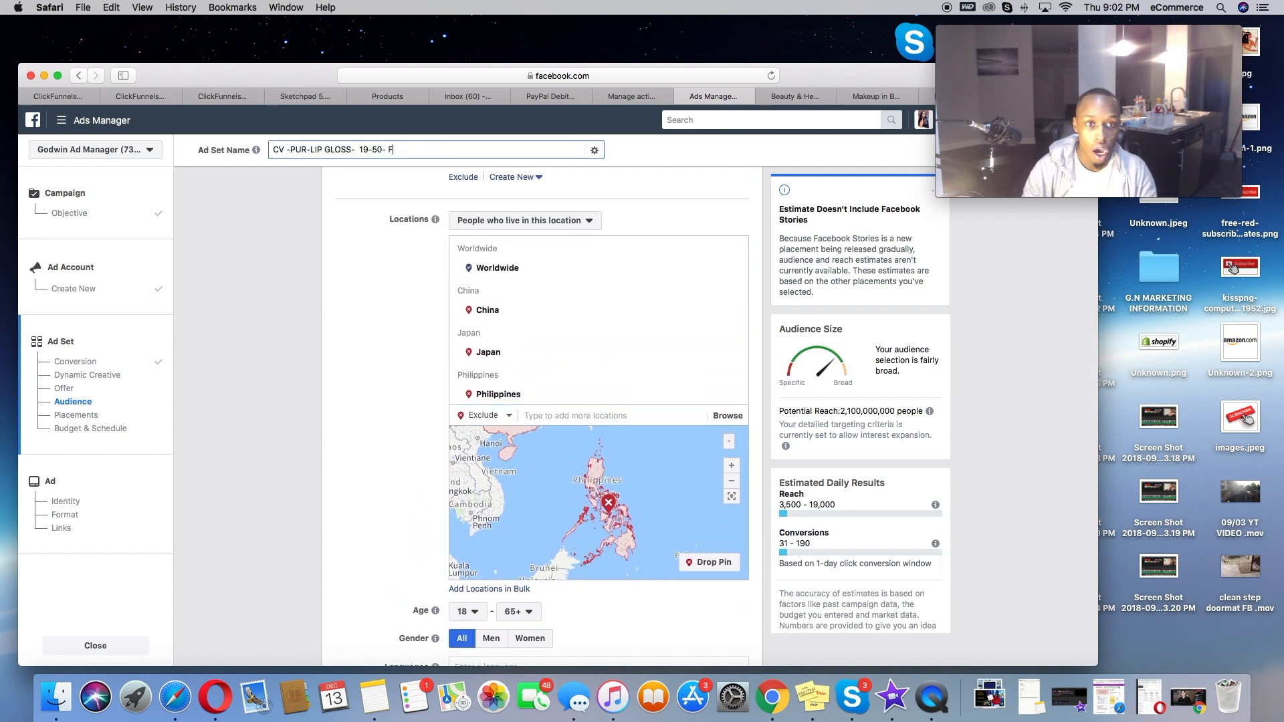
Set the audience's age range to 19-50 and its gender to Women
left_click(466, 613)
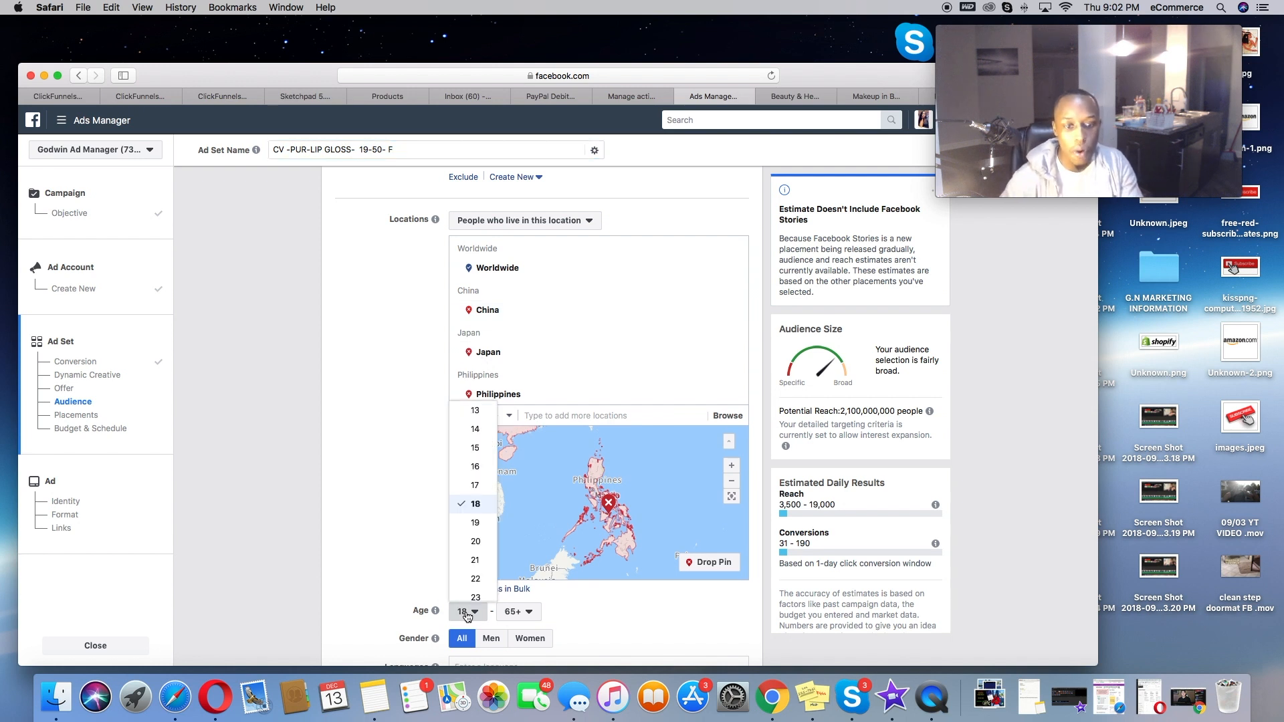
left_click(475, 523)
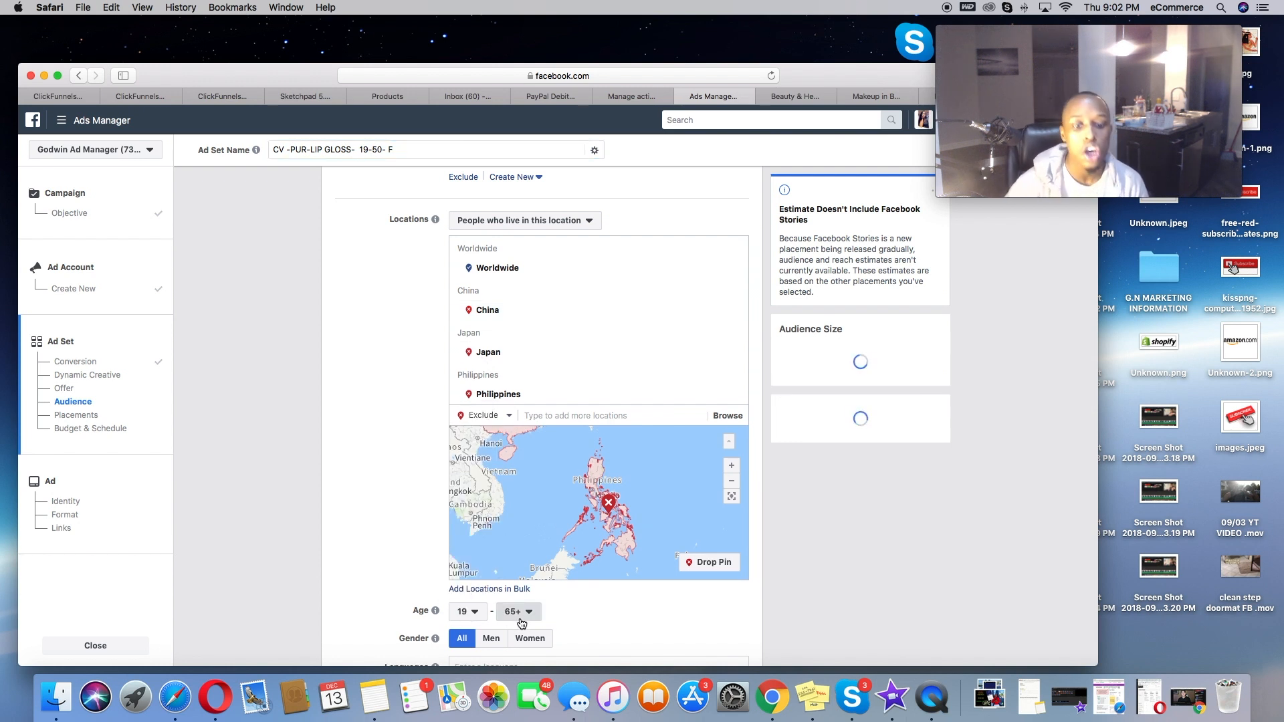
left_click(518, 612)
scroll(528, 468, "up", 2)
scroll(533, 468, "up", 3)
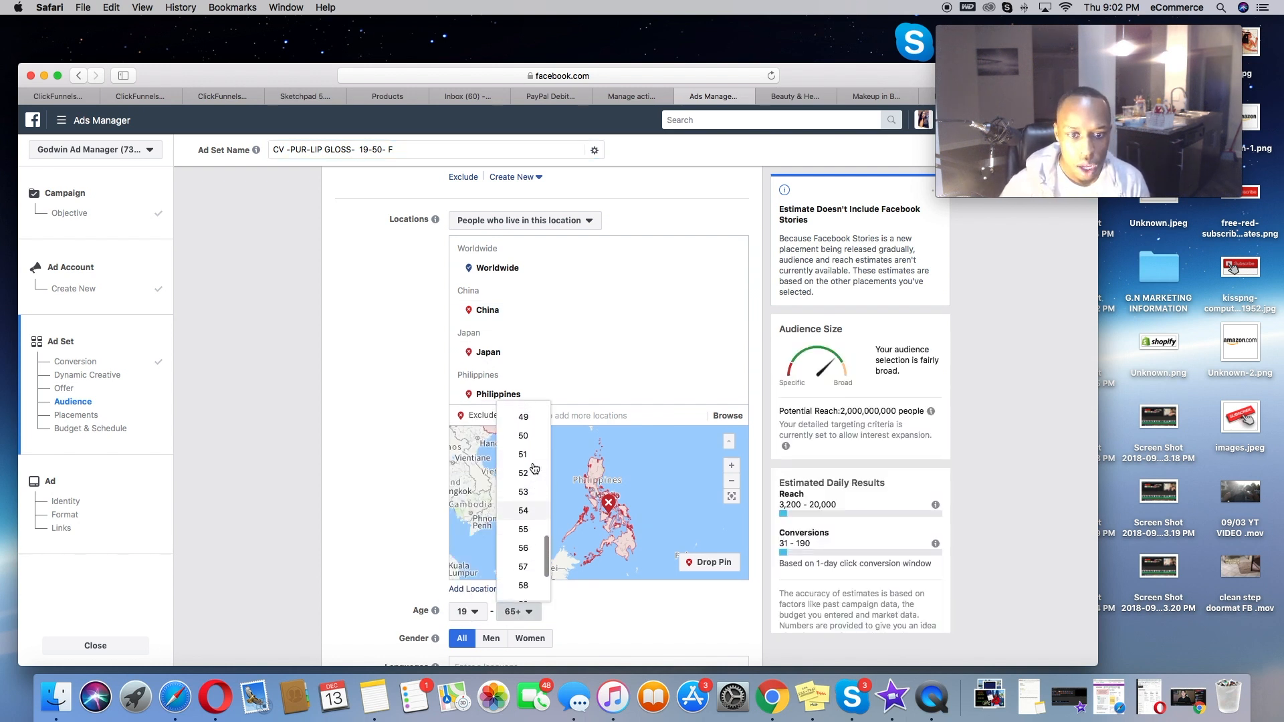
left_click(532, 445)
left_click(530, 638)
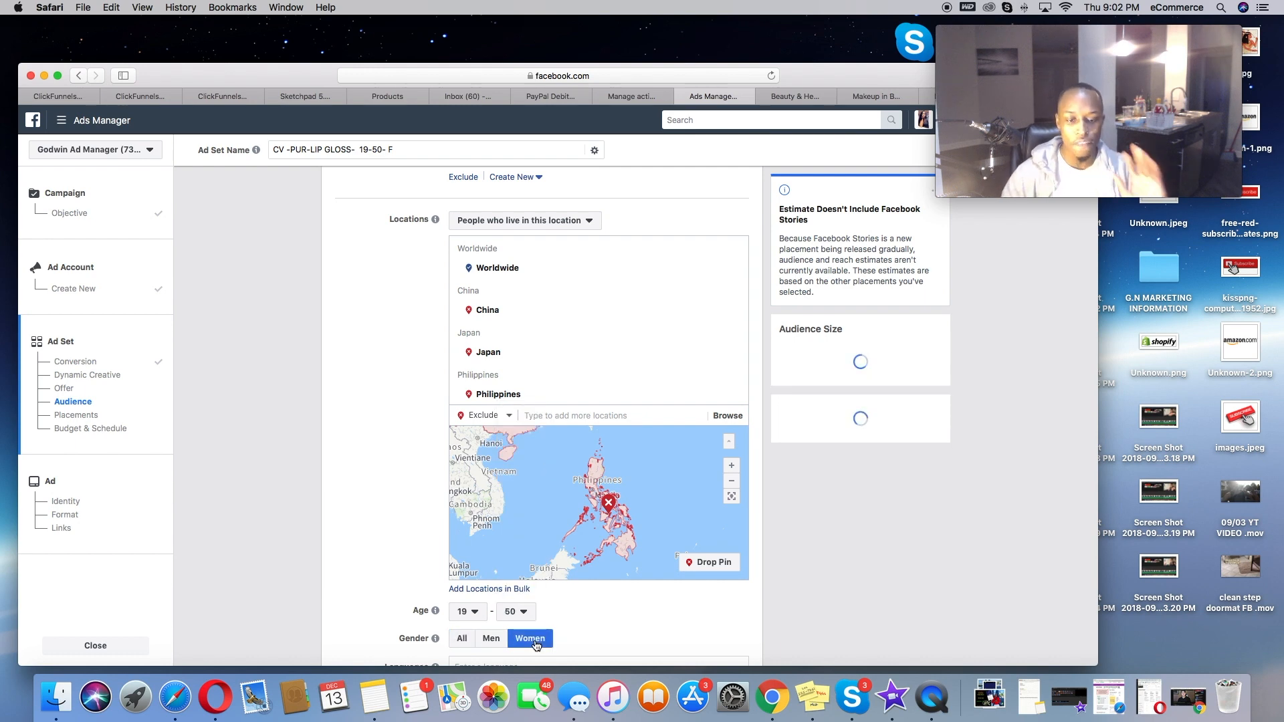
Remove the Humidifier interest from detailed targeting and add English (UK) as the audience language
scroll(535, 622, "down", 5)
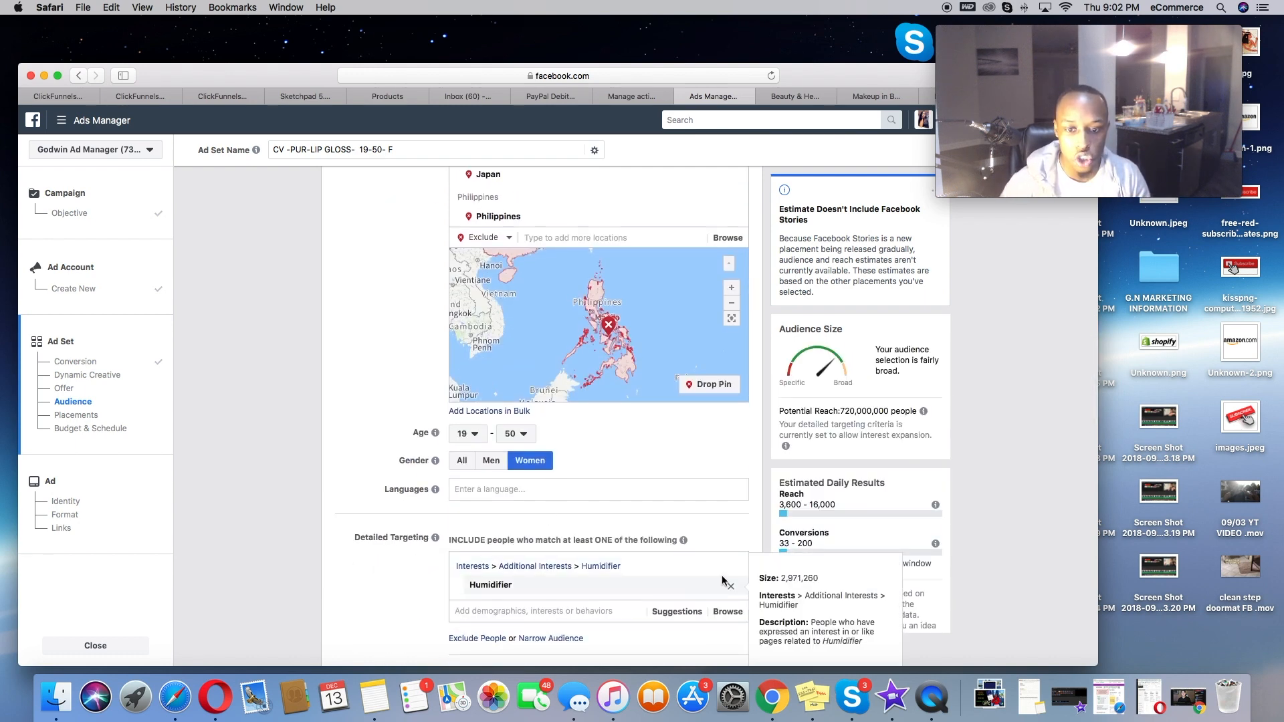
left_click(537, 489)
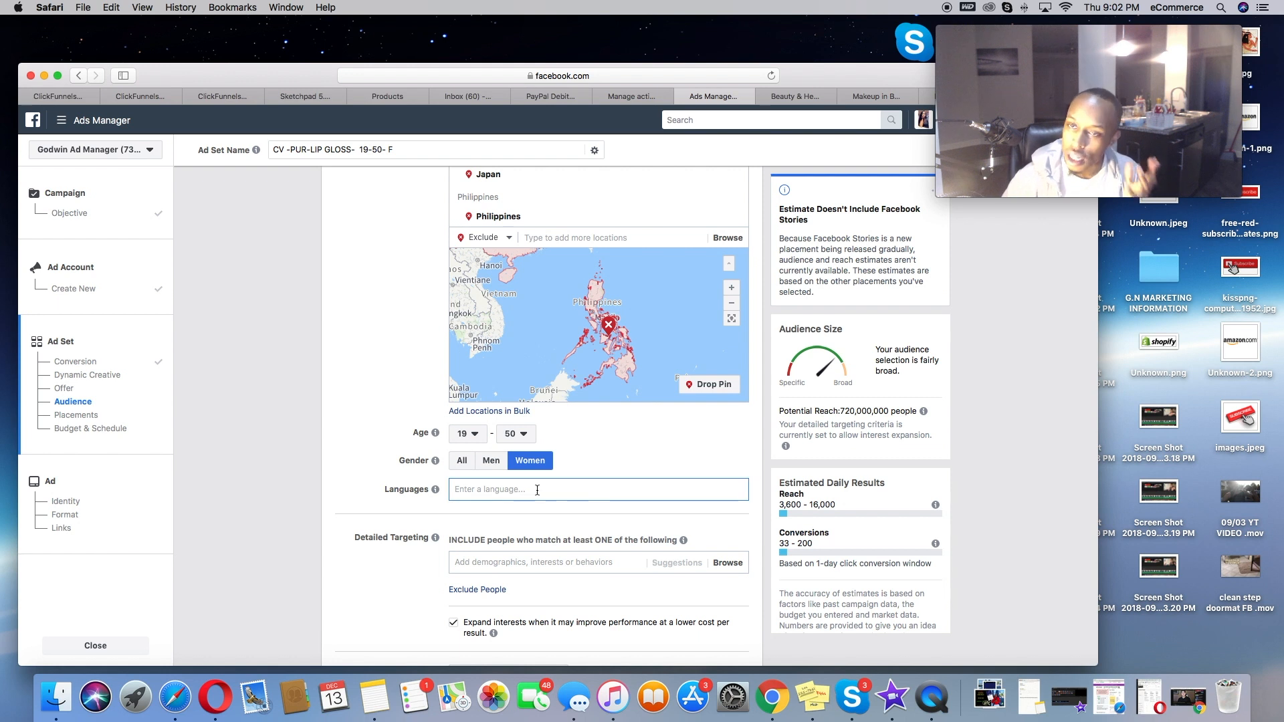
type("english")
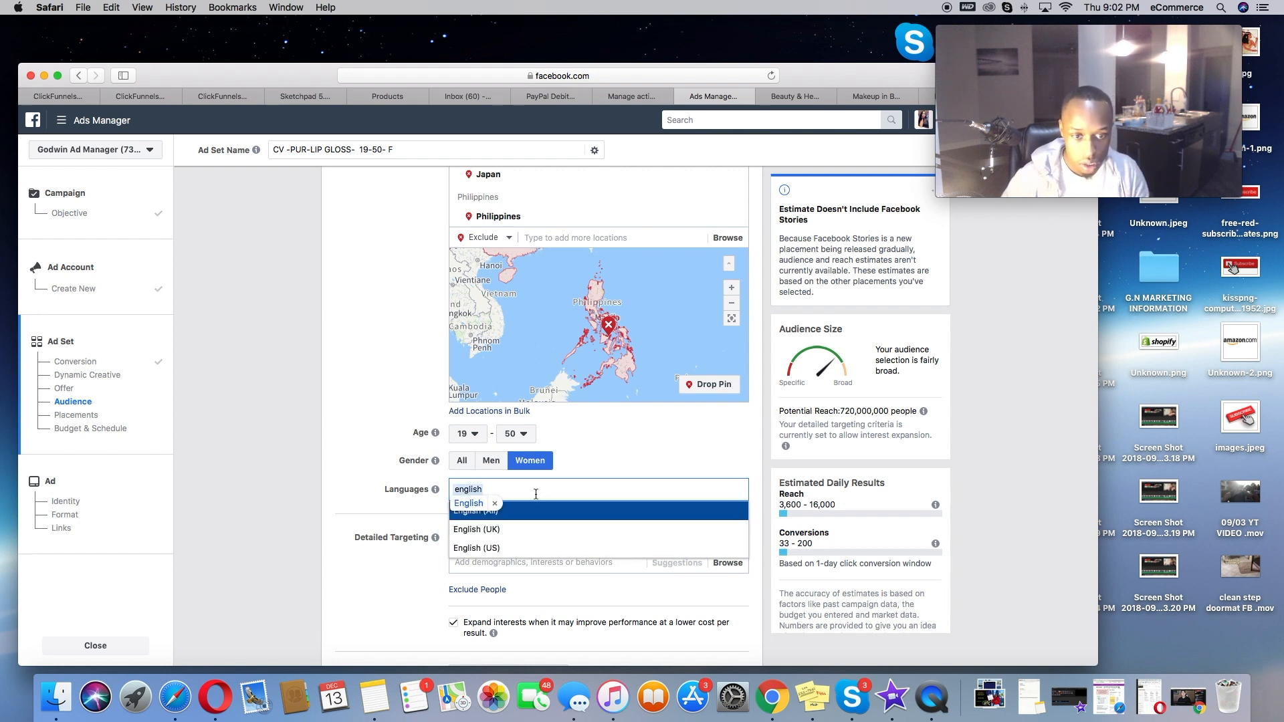
left_click(535, 529)
left_click(430, 603)
Add the Sephora interest to detailed targeting and turn off the automatic expansion of interests
left_click(491, 583)
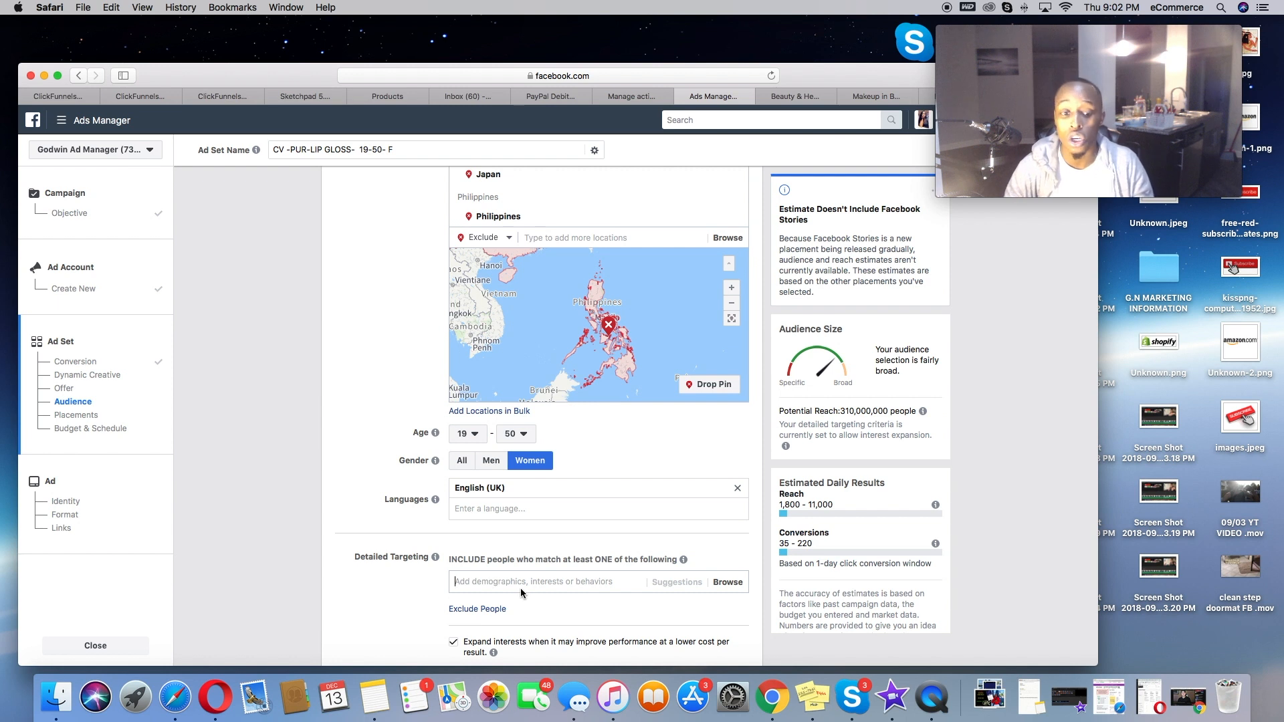
scroll(510, 595, "down", 1)
scroll(583, 567, "down", 3)
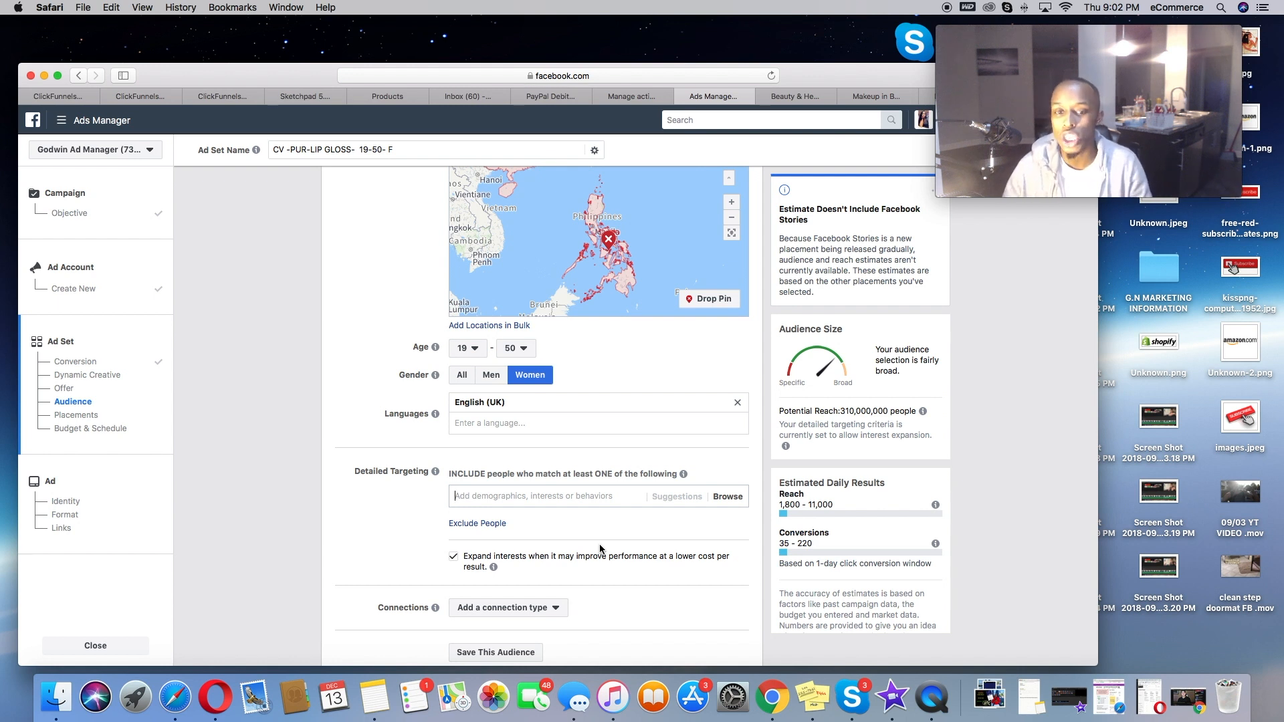
type("sephora")
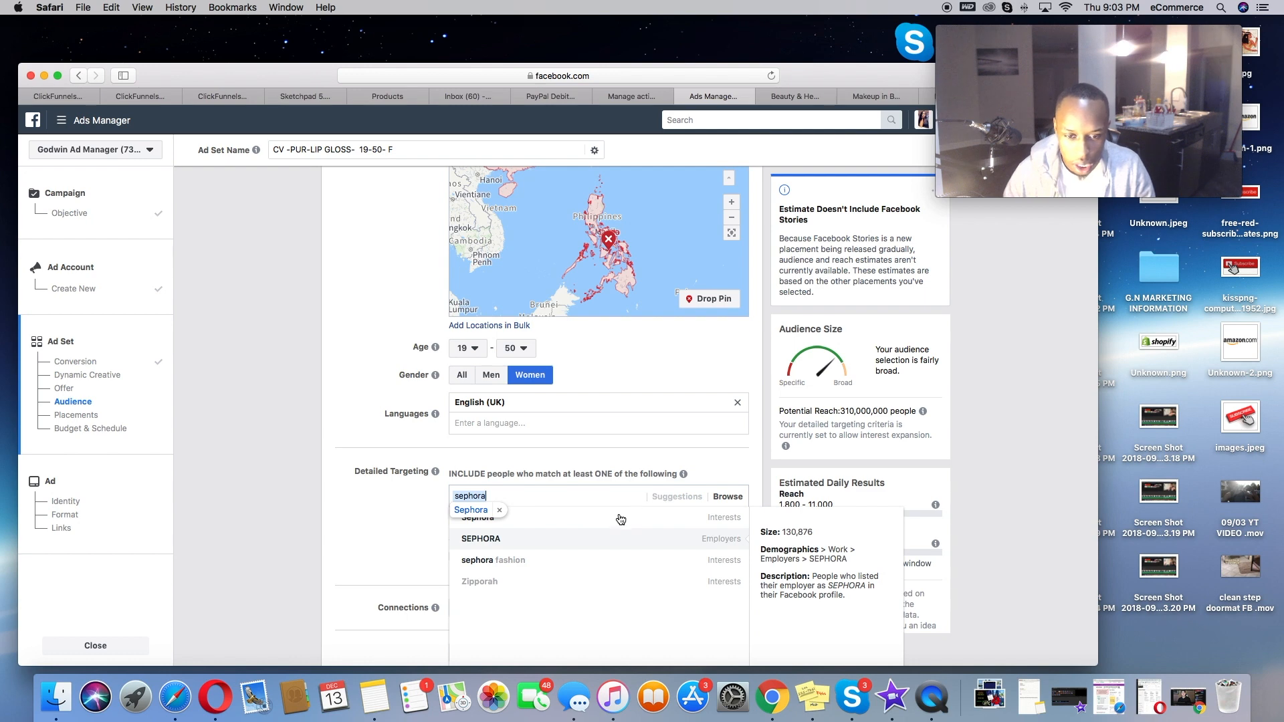
left_click(540, 524)
mouse_move(556, 526)
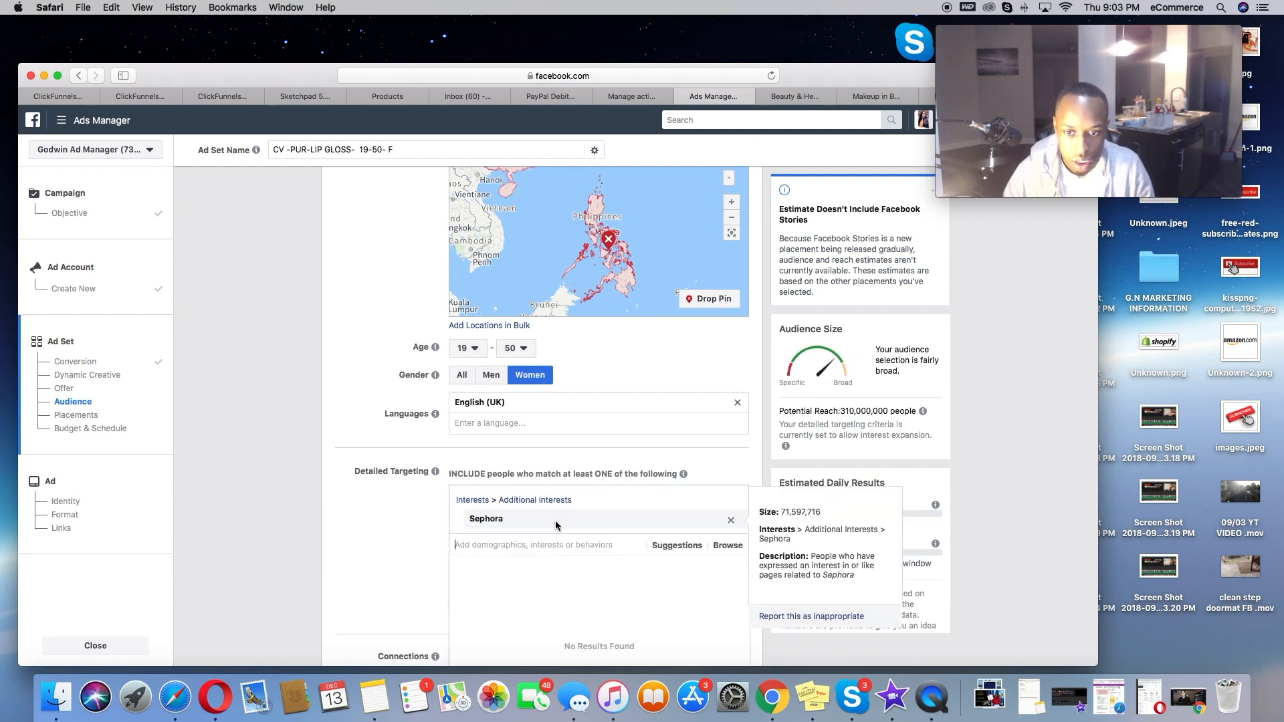
left_click(370, 540)
scroll(369, 540, "down", 5)
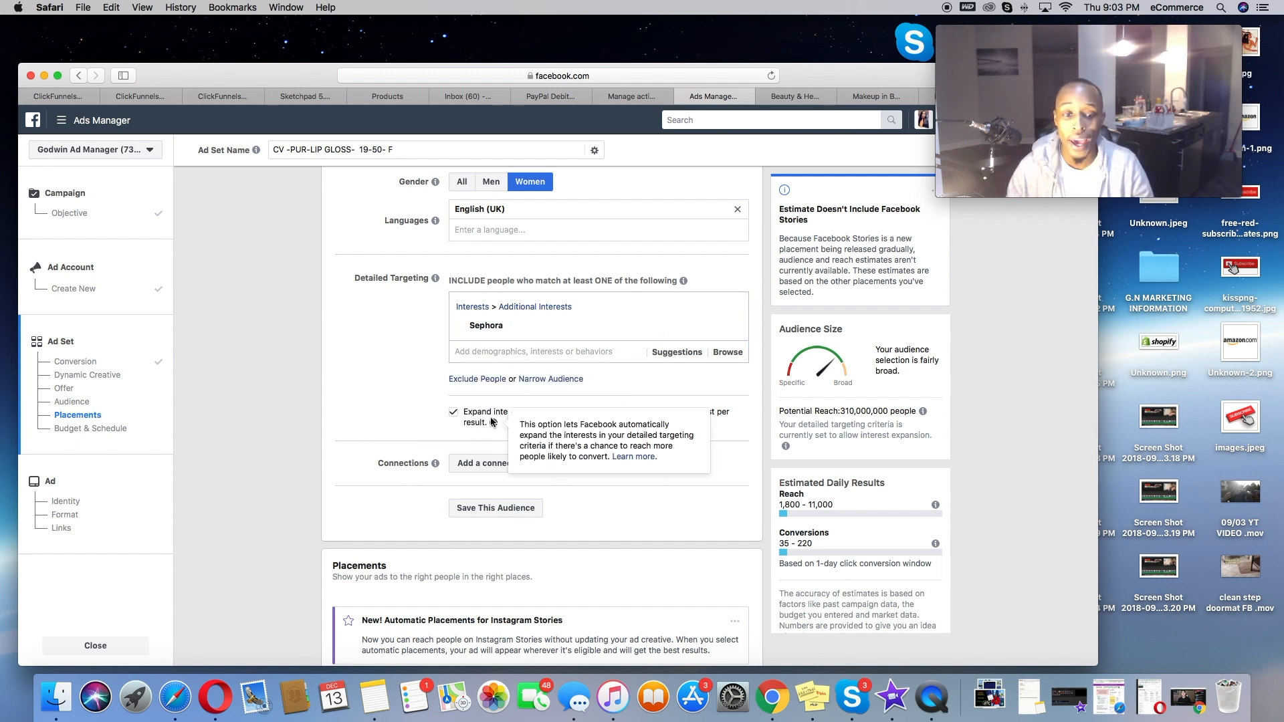
left_click(474, 412)
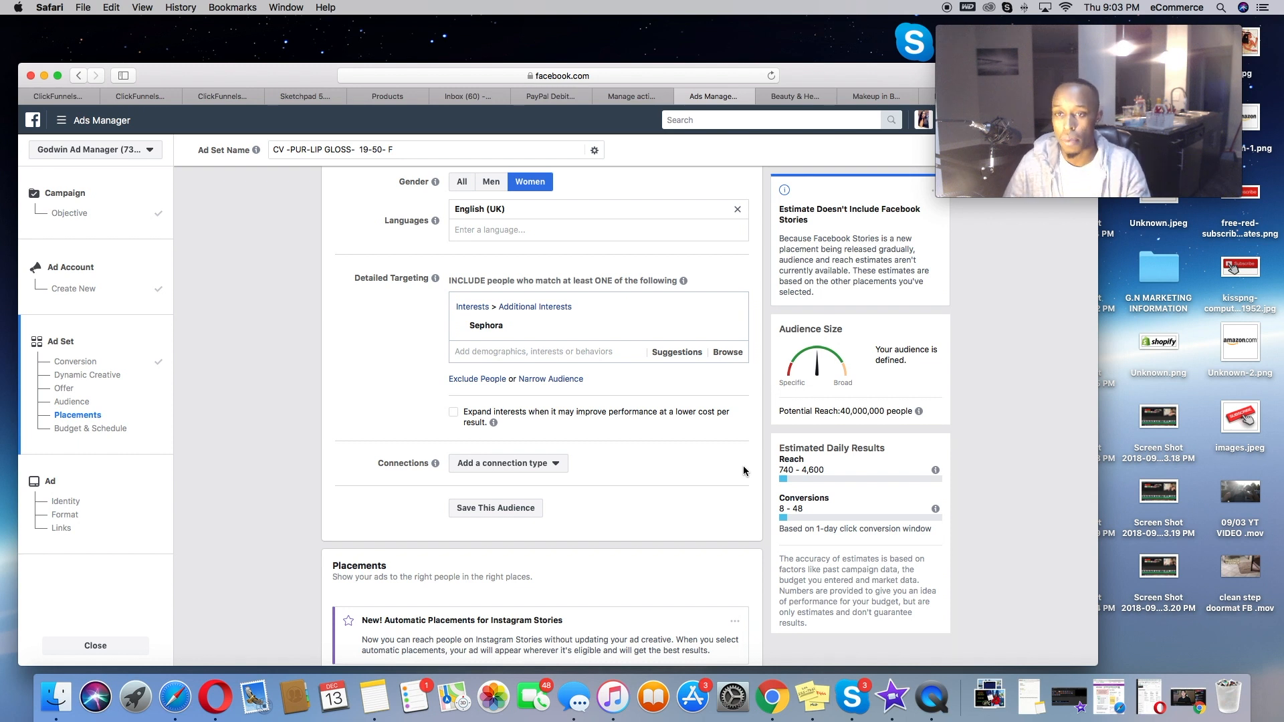
Narrow the audience to people who must also match the Engaged Shoppers purchase behavior
left_click(547, 379)
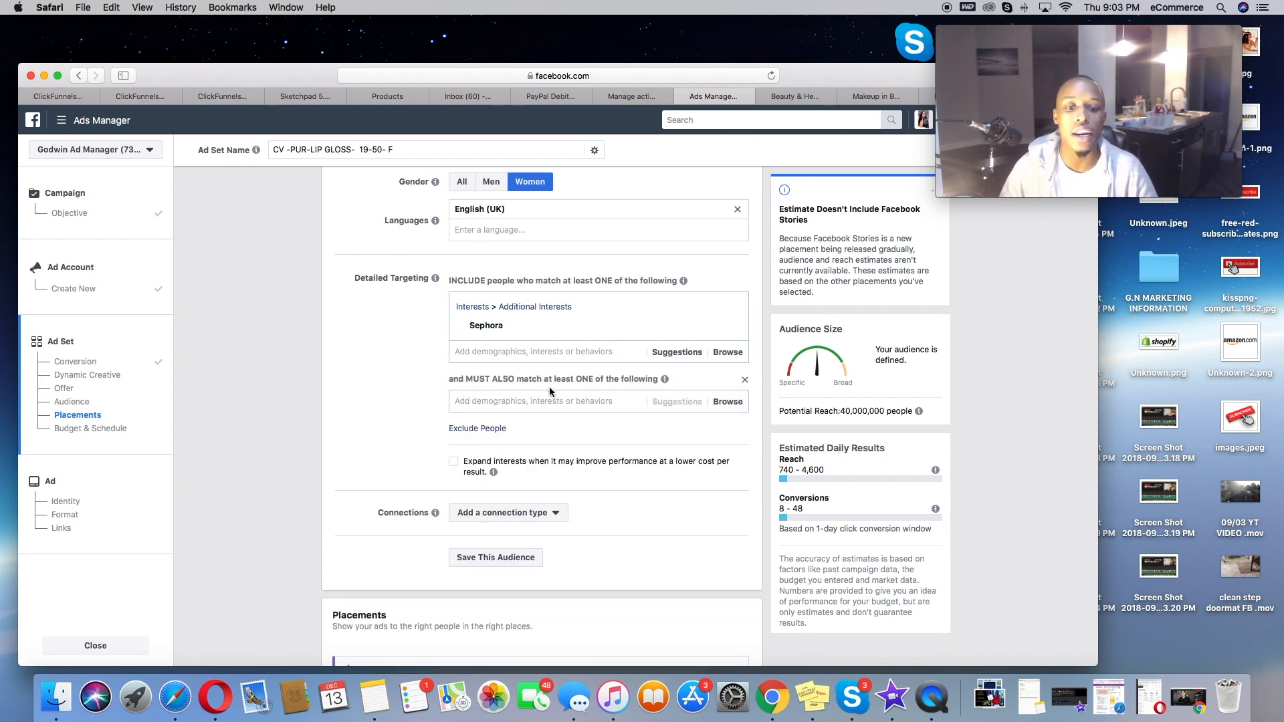
left_click(537, 407)
type("eng")
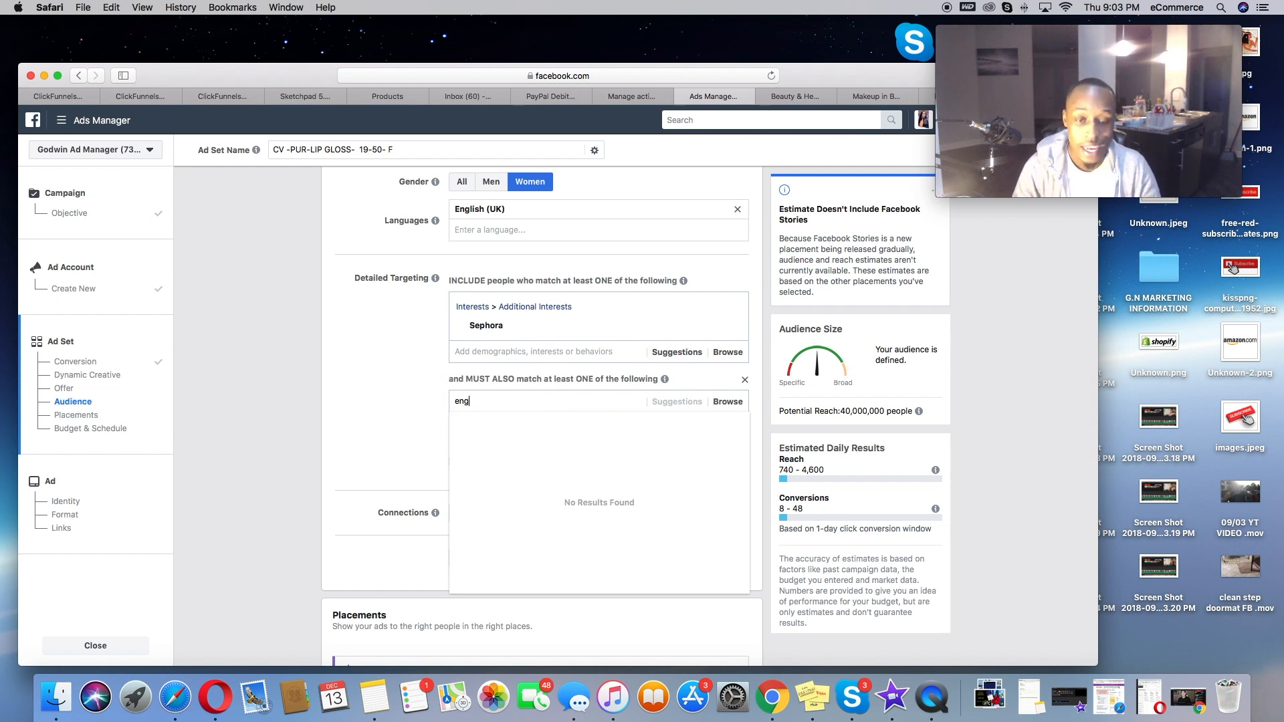
type("aged shdoppers")
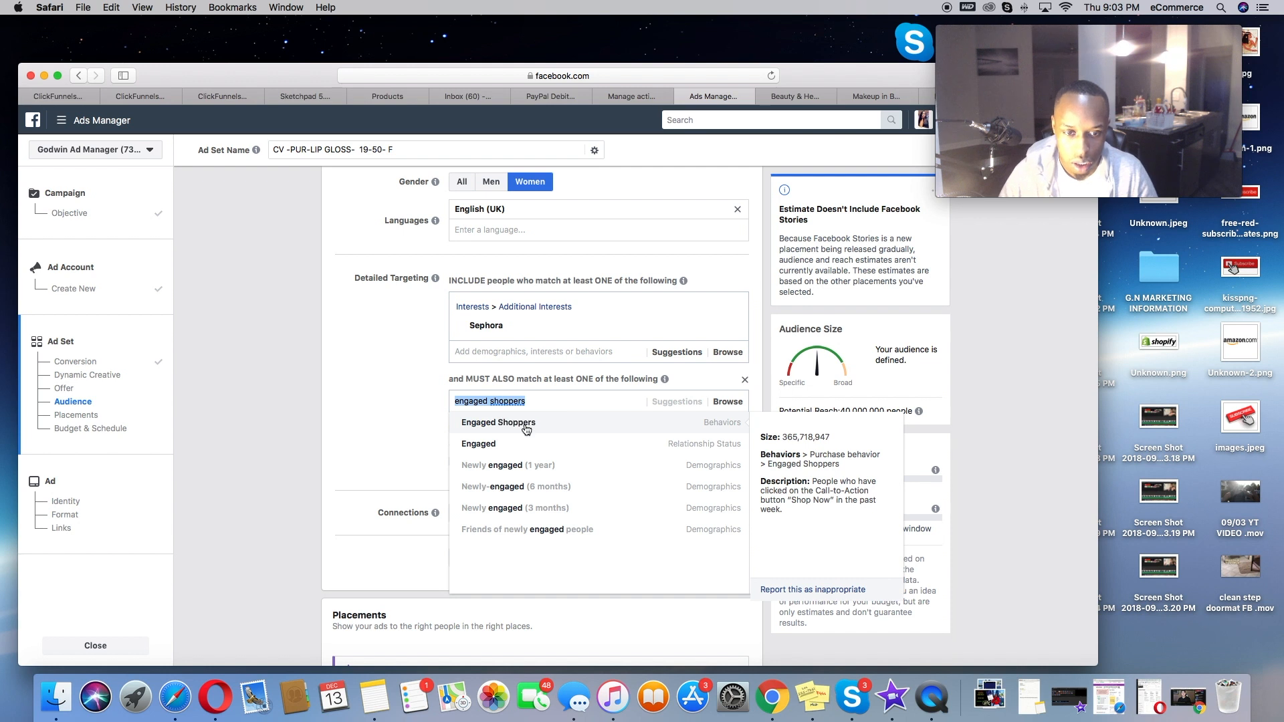
left_click(527, 424)
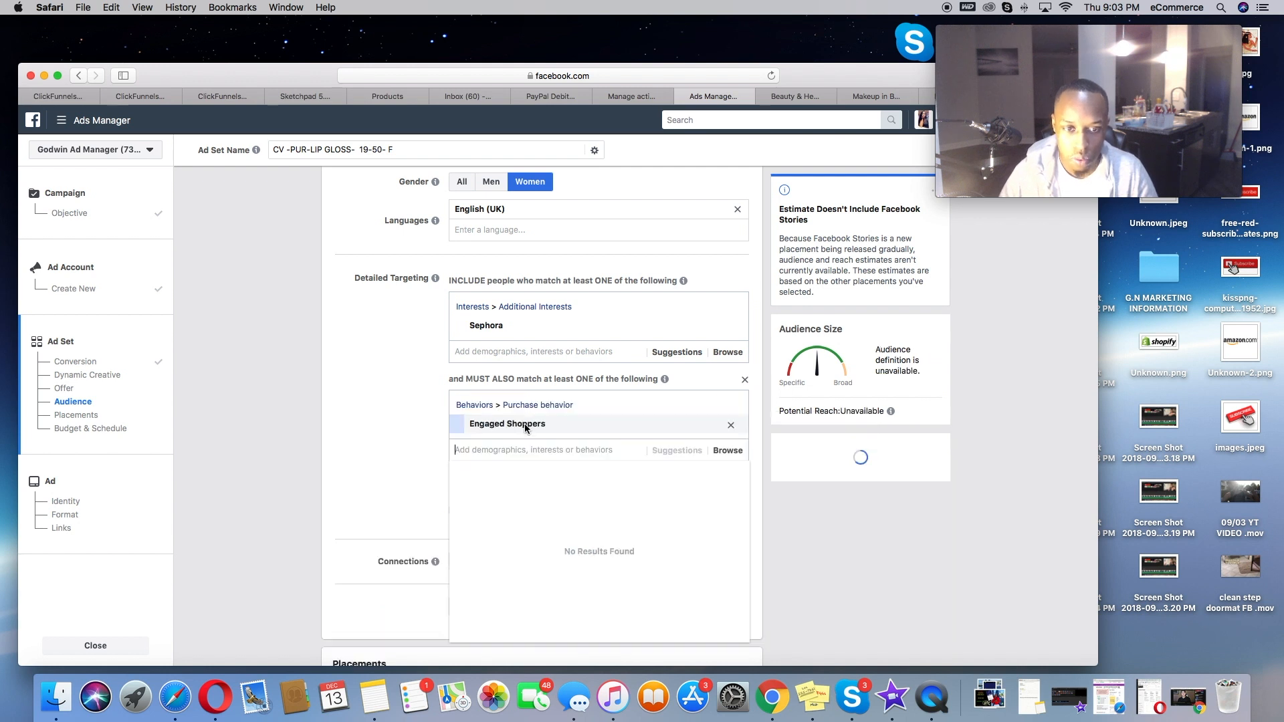
left_click(1022, 554)
scroll(1075, 439, "up", 2)
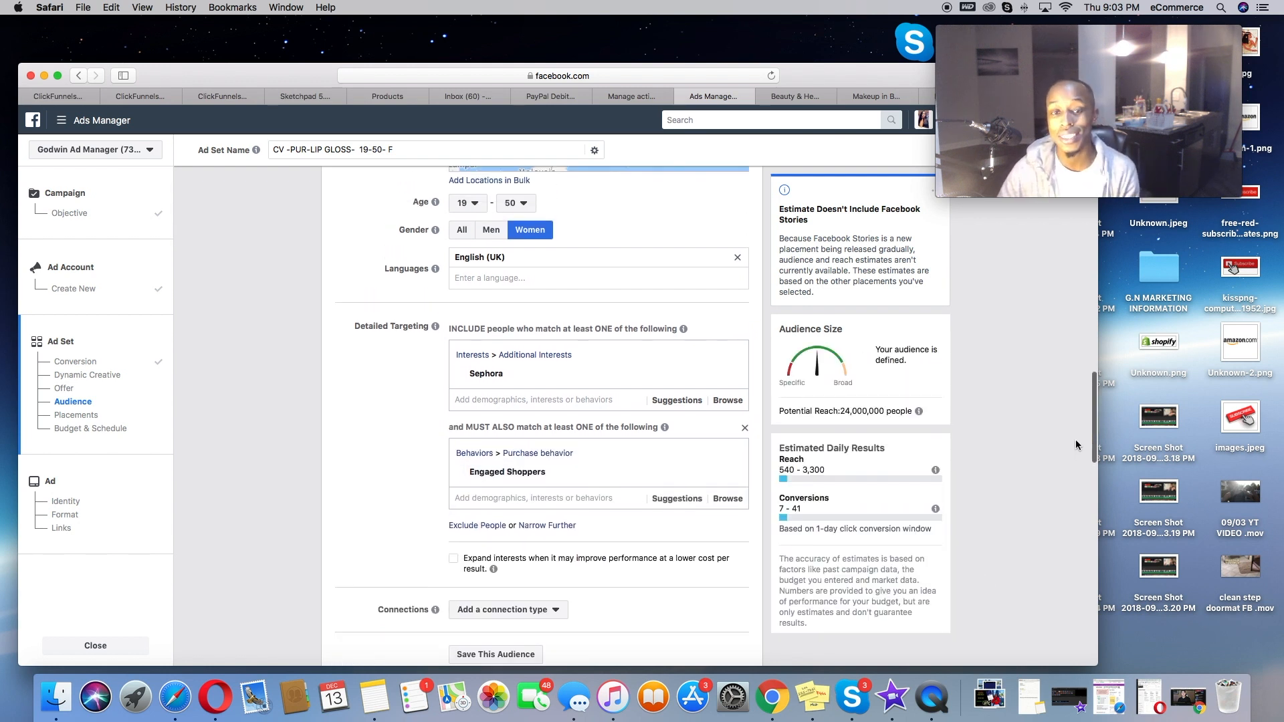
Switch to manually edited placements and restrict the device types to Mobile only
scroll(714, 484, "down", 5)
left_click(339, 552)
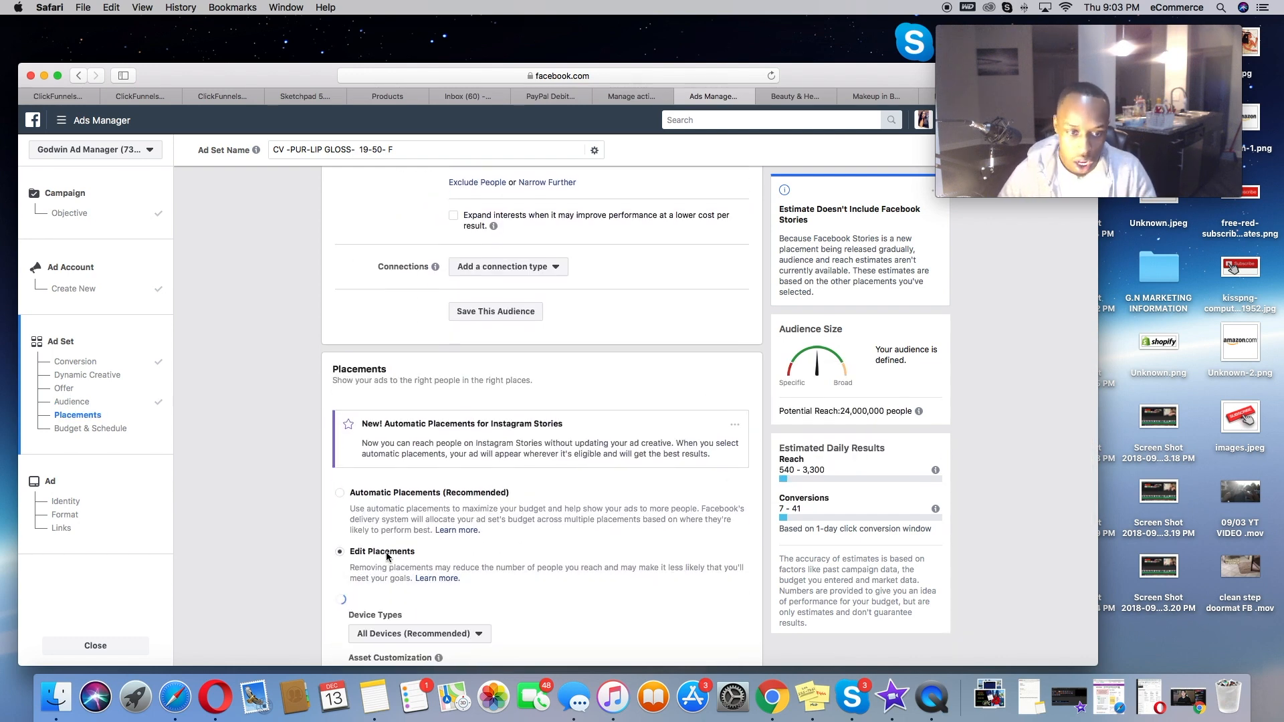
scroll(386, 547, "down", 3)
left_click(433, 400)
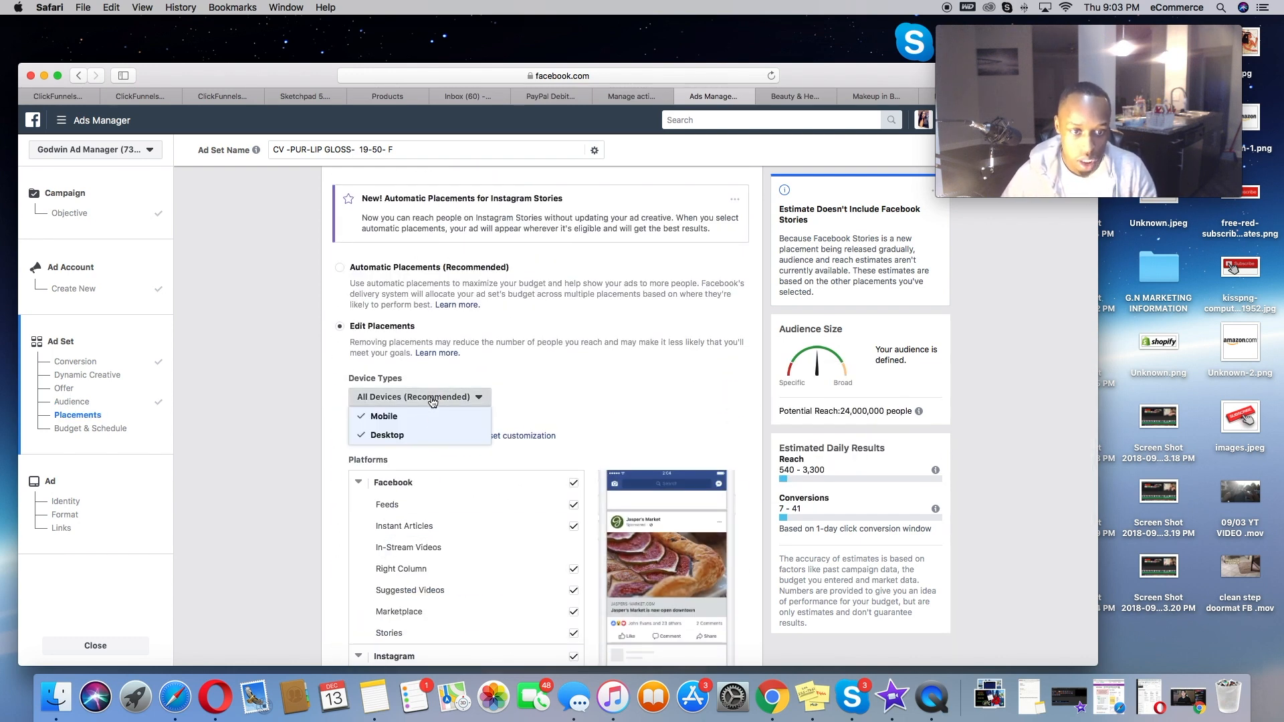
left_click(403, 436)
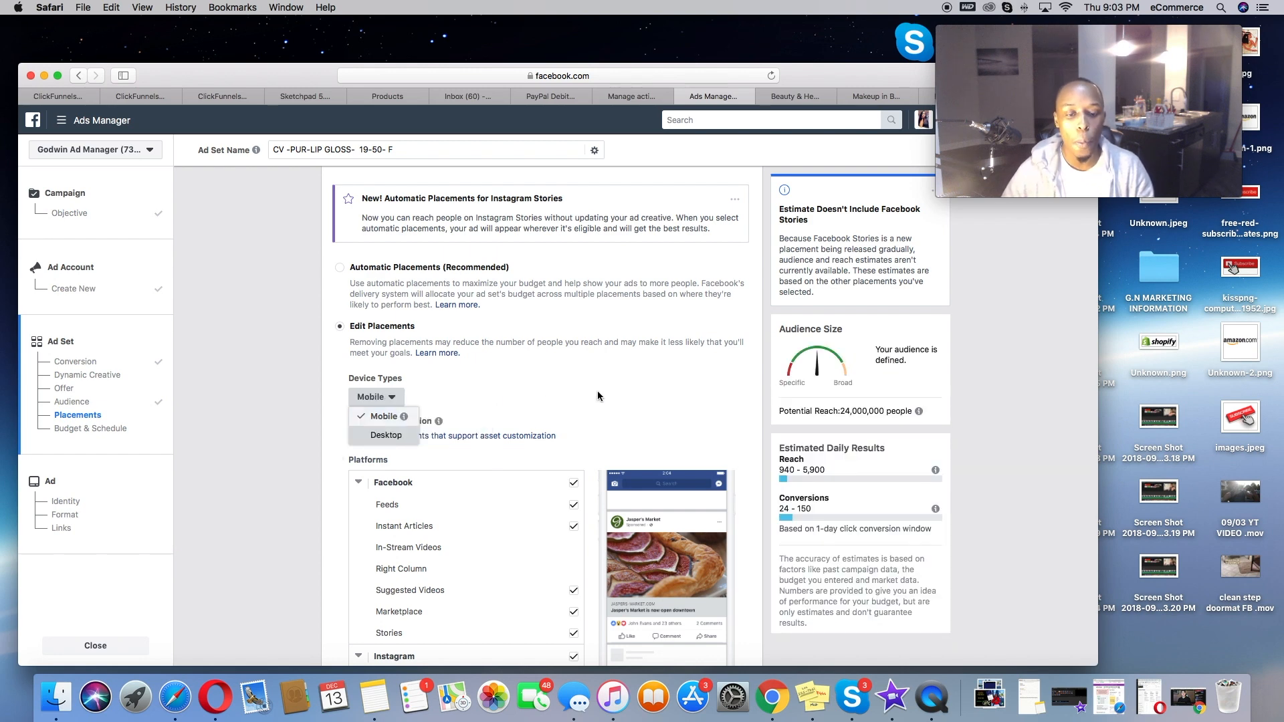
Remove Instant Articles, Suggested Videos, Stories and Marketplace from the Facebook placements, keeping Feeds
scroll(596, 391, "down", 3)
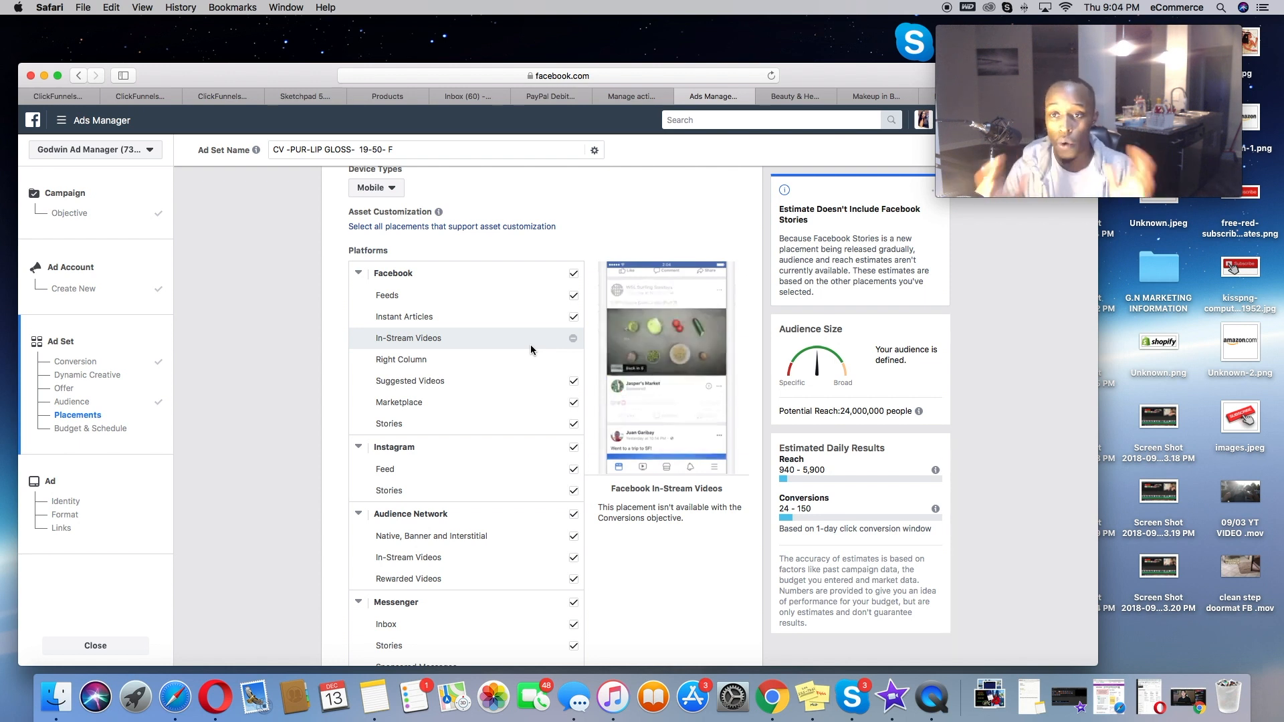
left_click(574, 318)
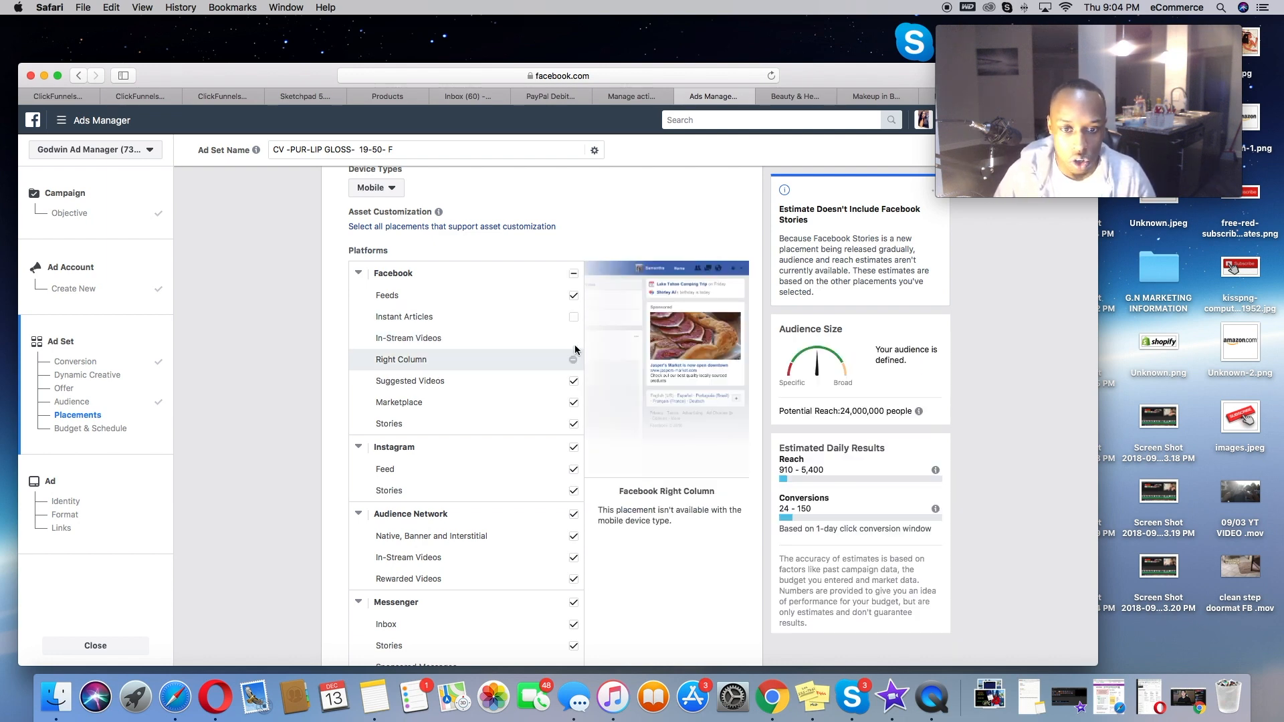
left_click(573, 381)
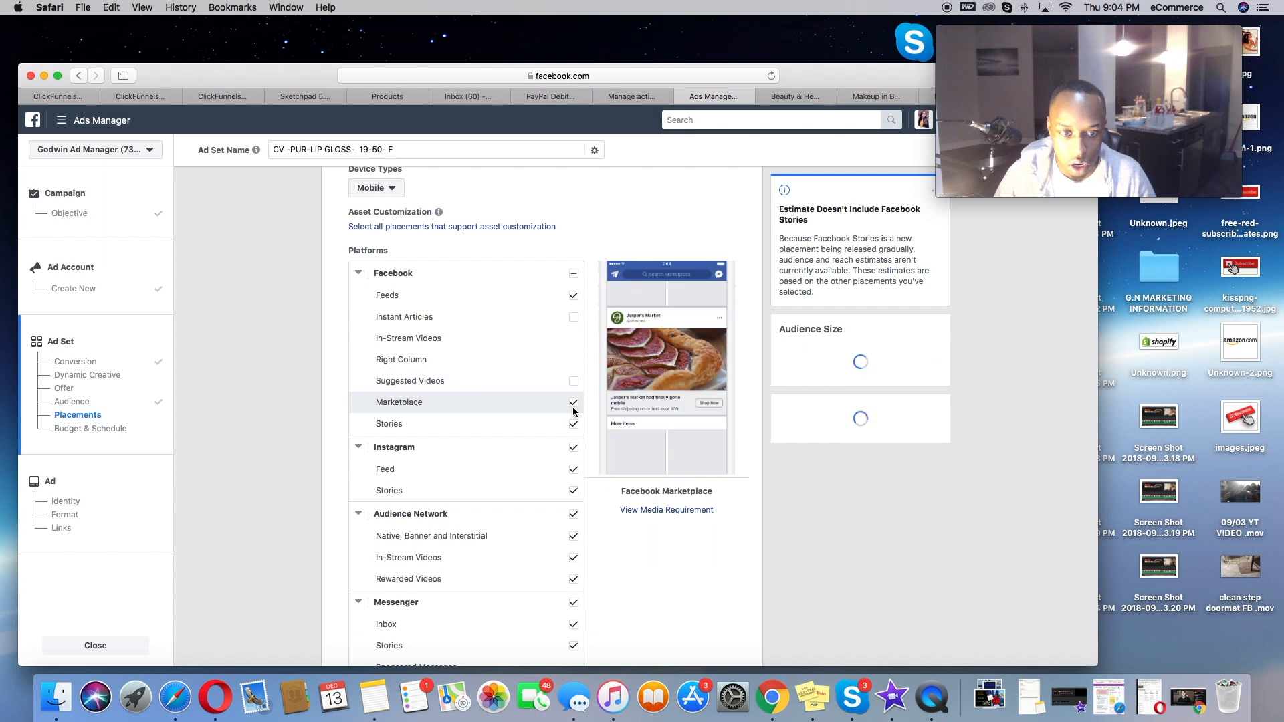
left_click(573, 421)
left_click(574, 404)
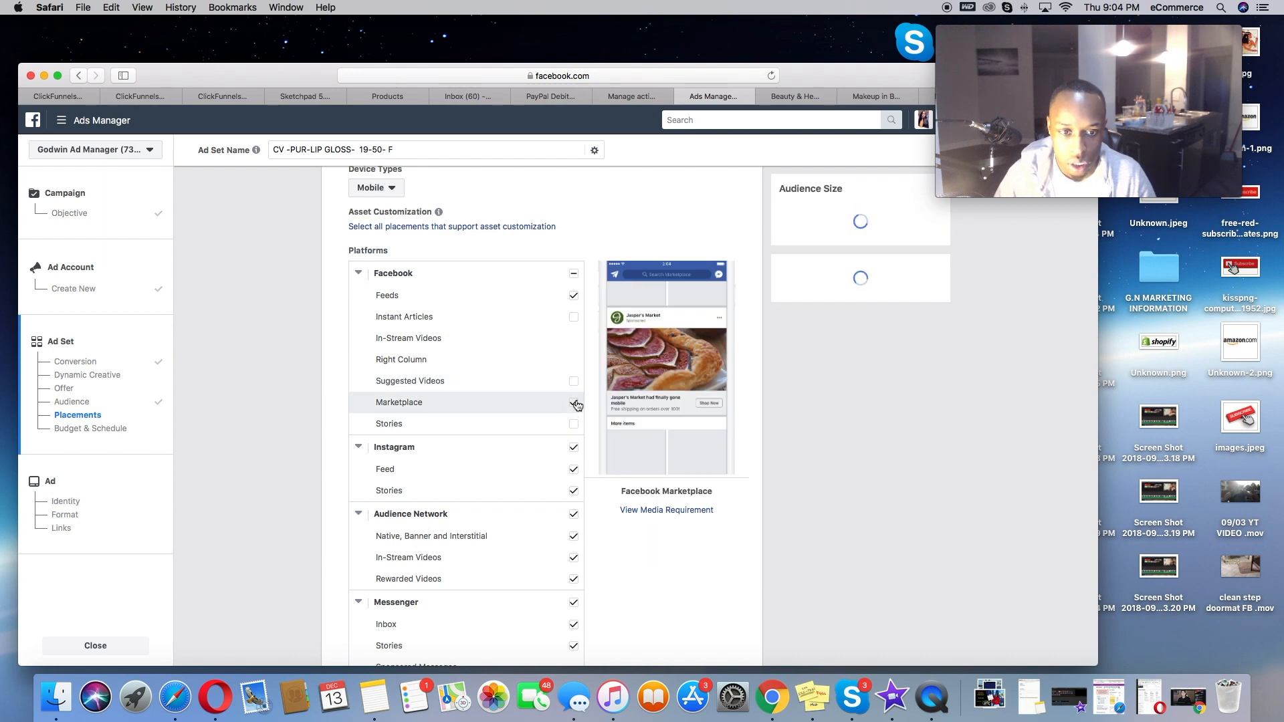
Exclude all Audience Network and Messenger placements from the ad set
left_click(572, 515)
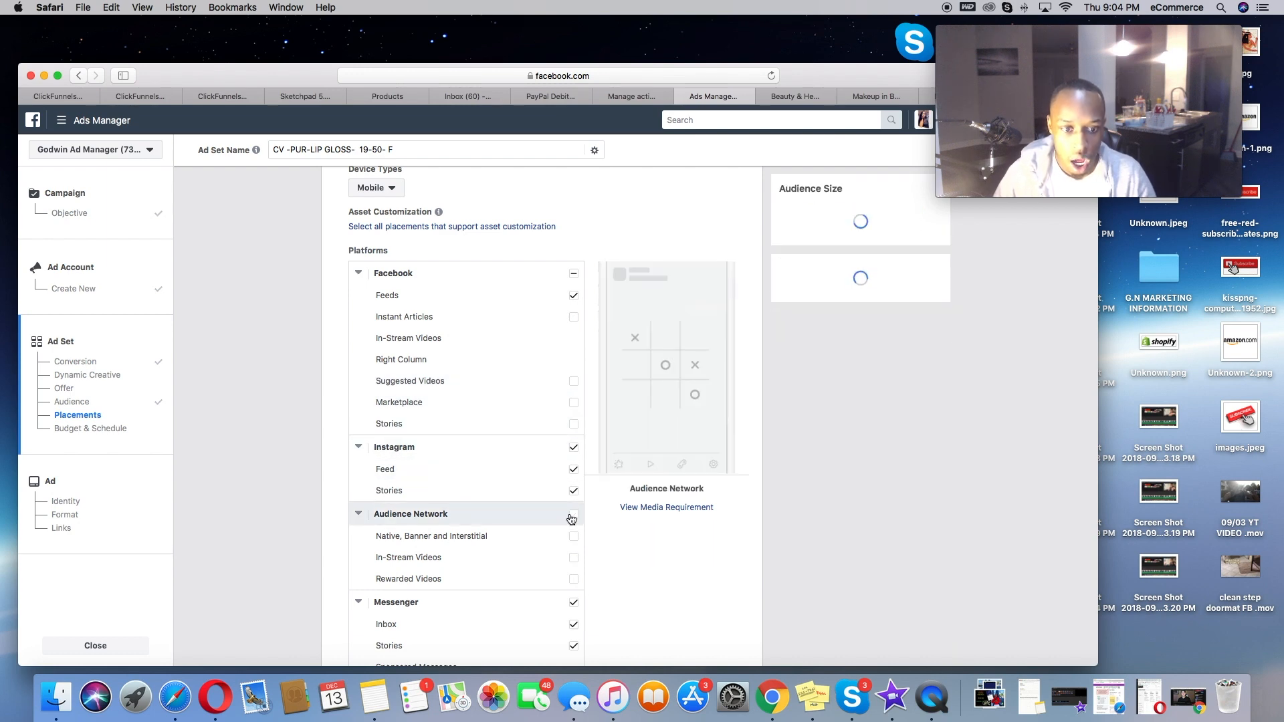
left_click(574, 603)
scroll(582, 656, "down", 3)
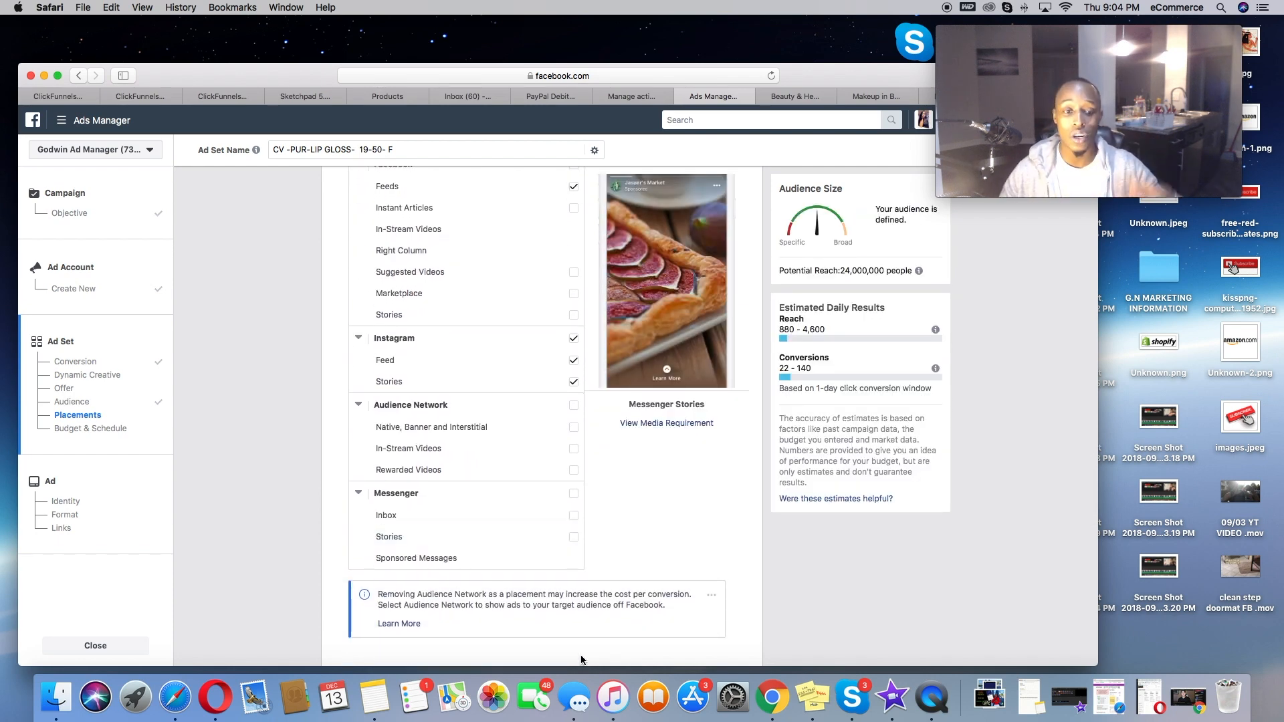
scroll(581, 660, "up", 2)
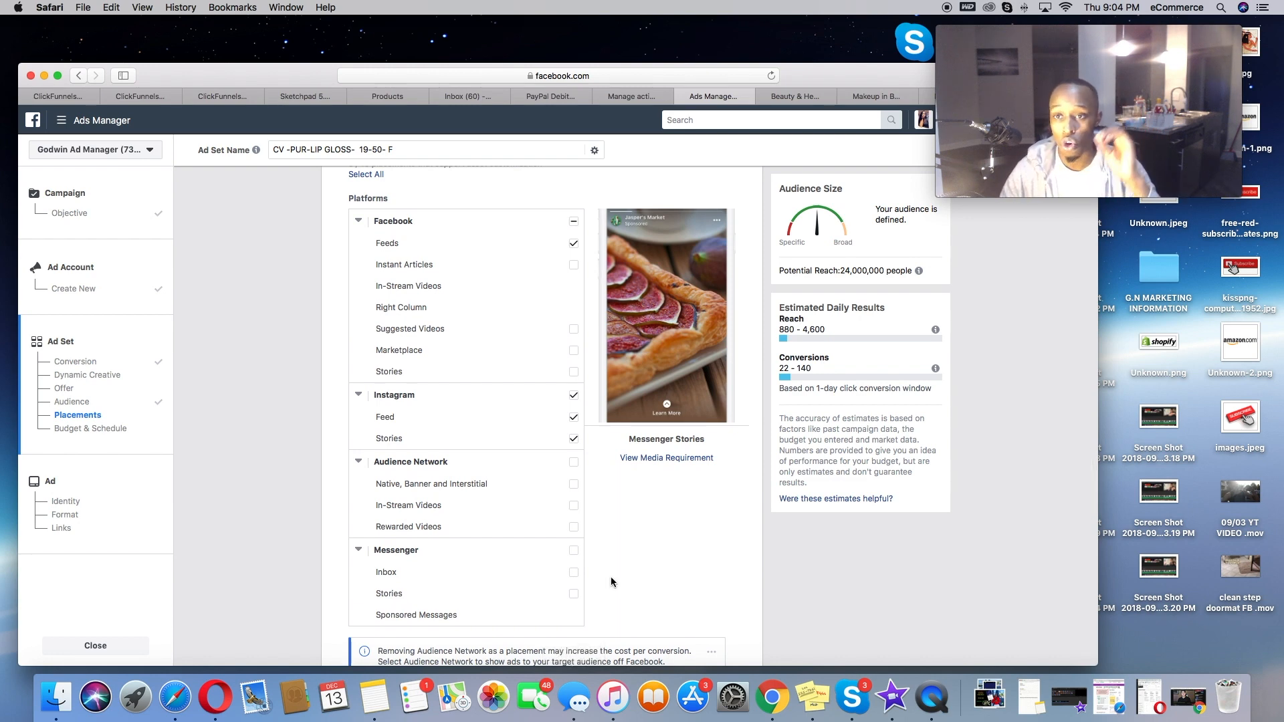
Set the ad set's daily budget to $5.88
scroll(611, 582, "down", 10)
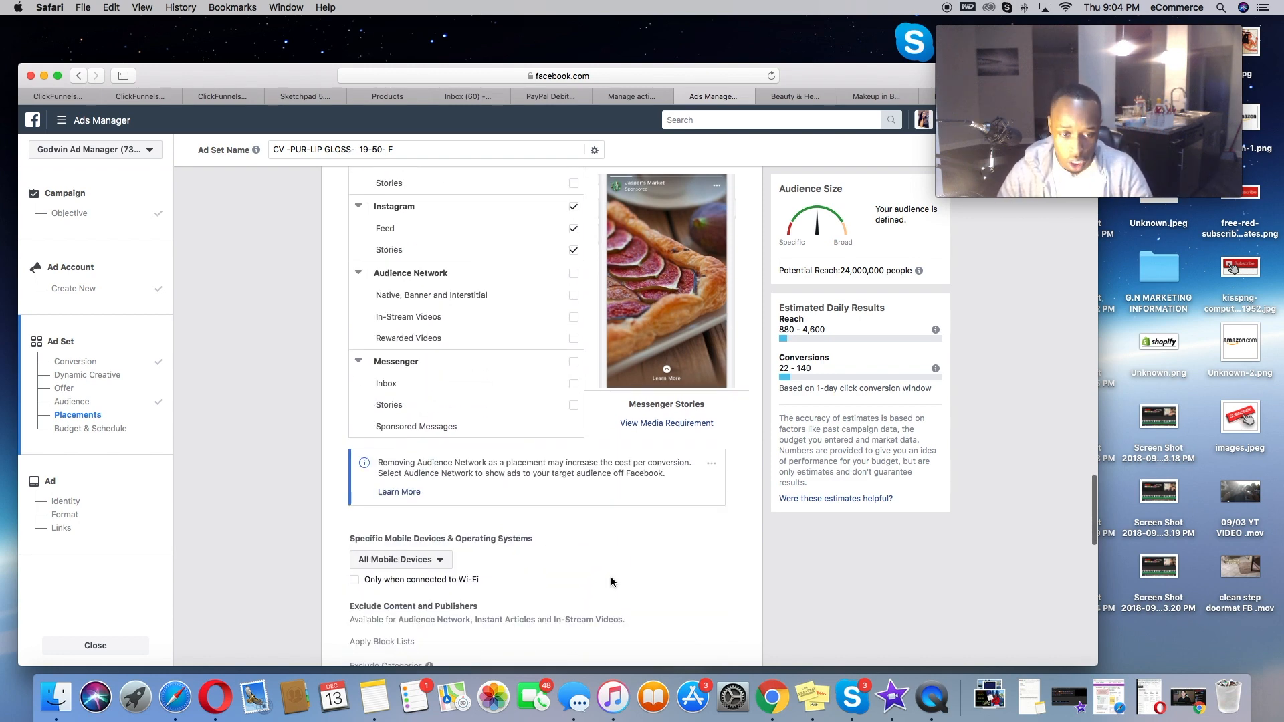
left_click(608, 383)
double_click(610, 378)
type("5")
left_click(565, 483)
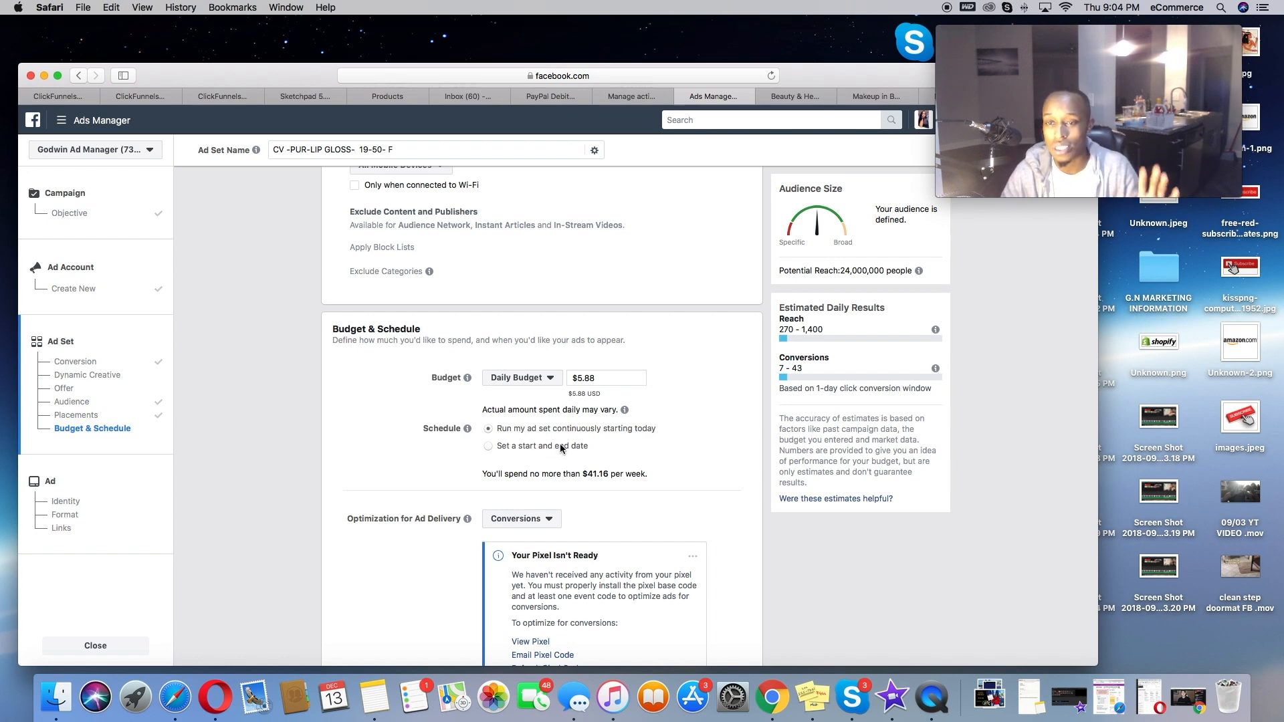
Examine the available conversion window choices and the cap options for the lowest cost bid strategy
scroll(561, 448, "down", 10)
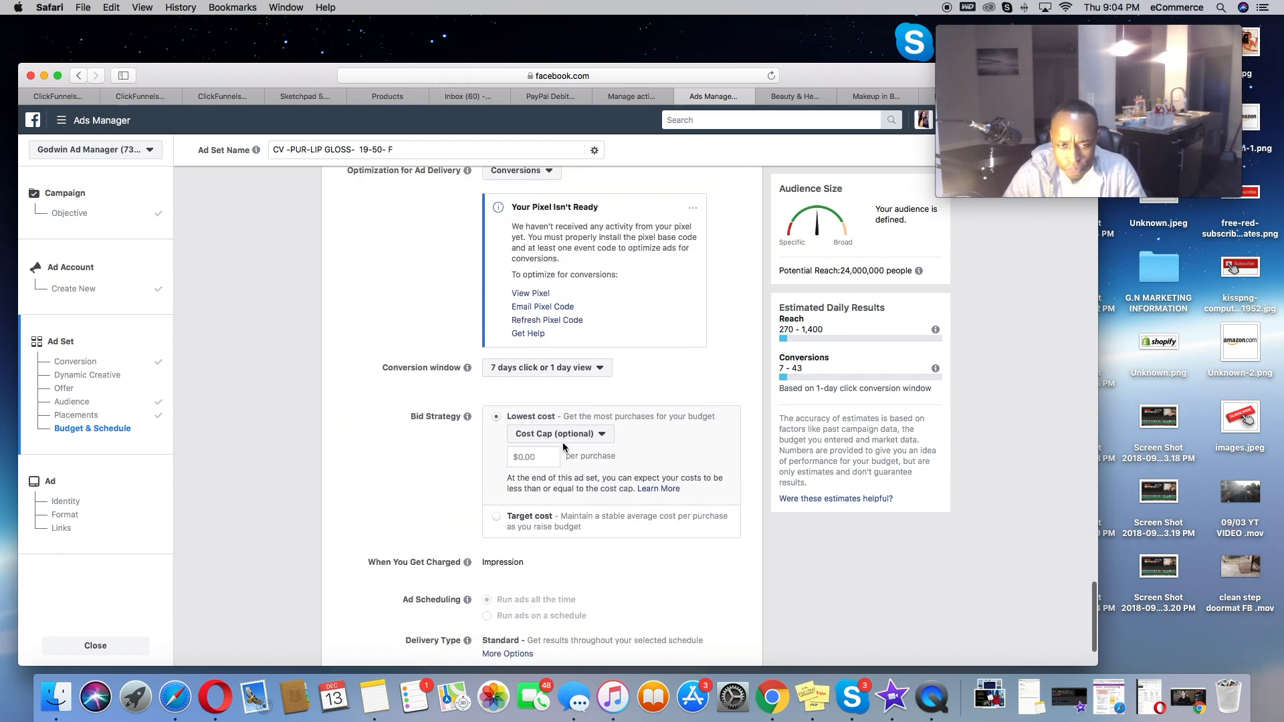
scroll(496, 285, "up", 1)
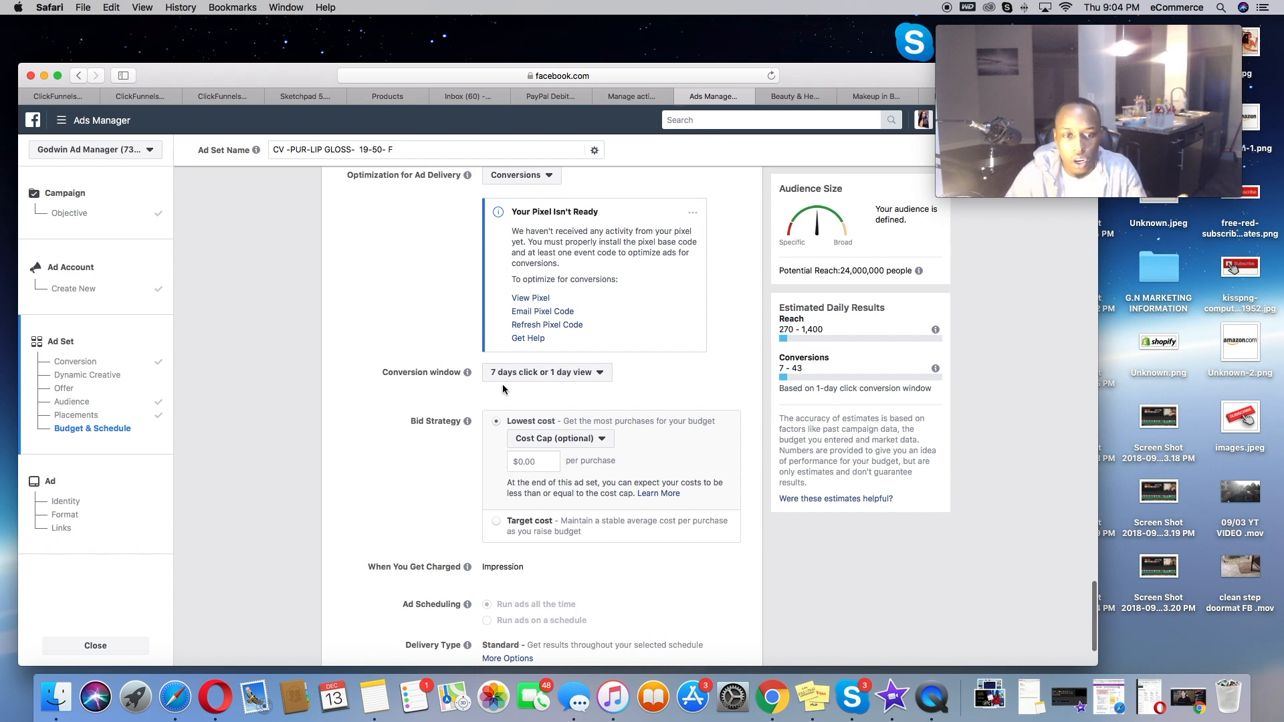
left_click(572, 378)
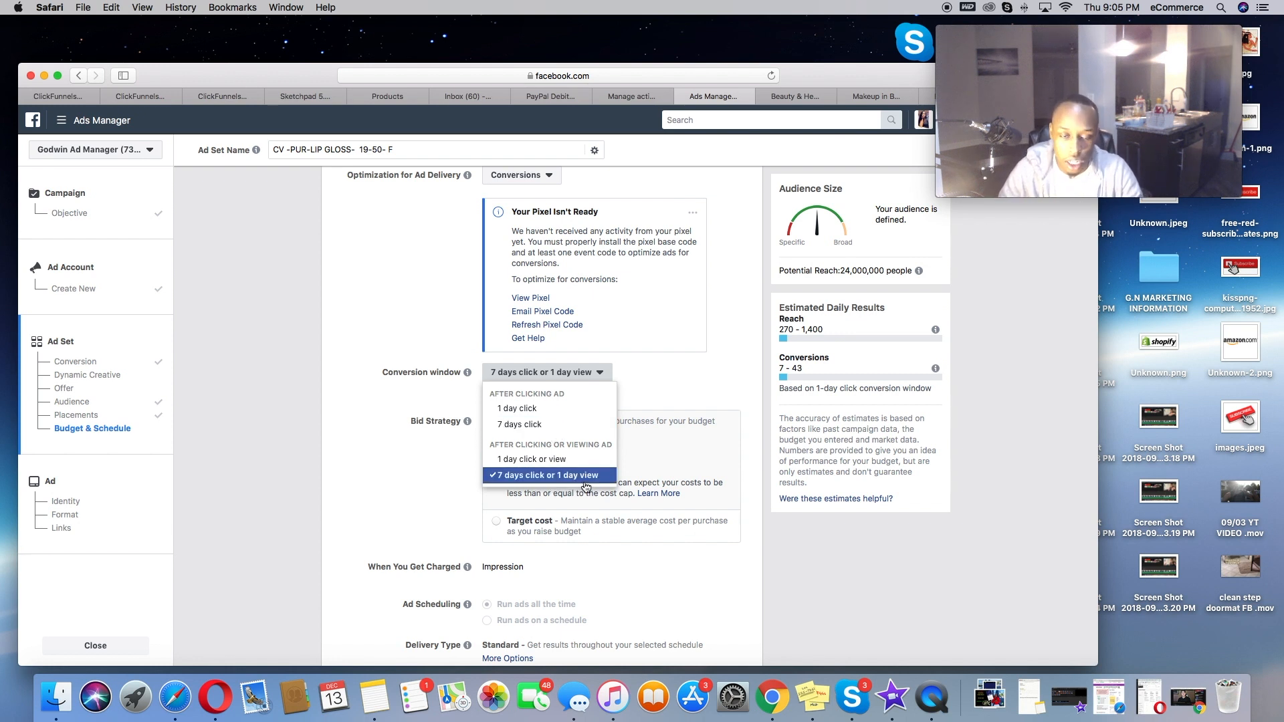
left_click(474, 518)
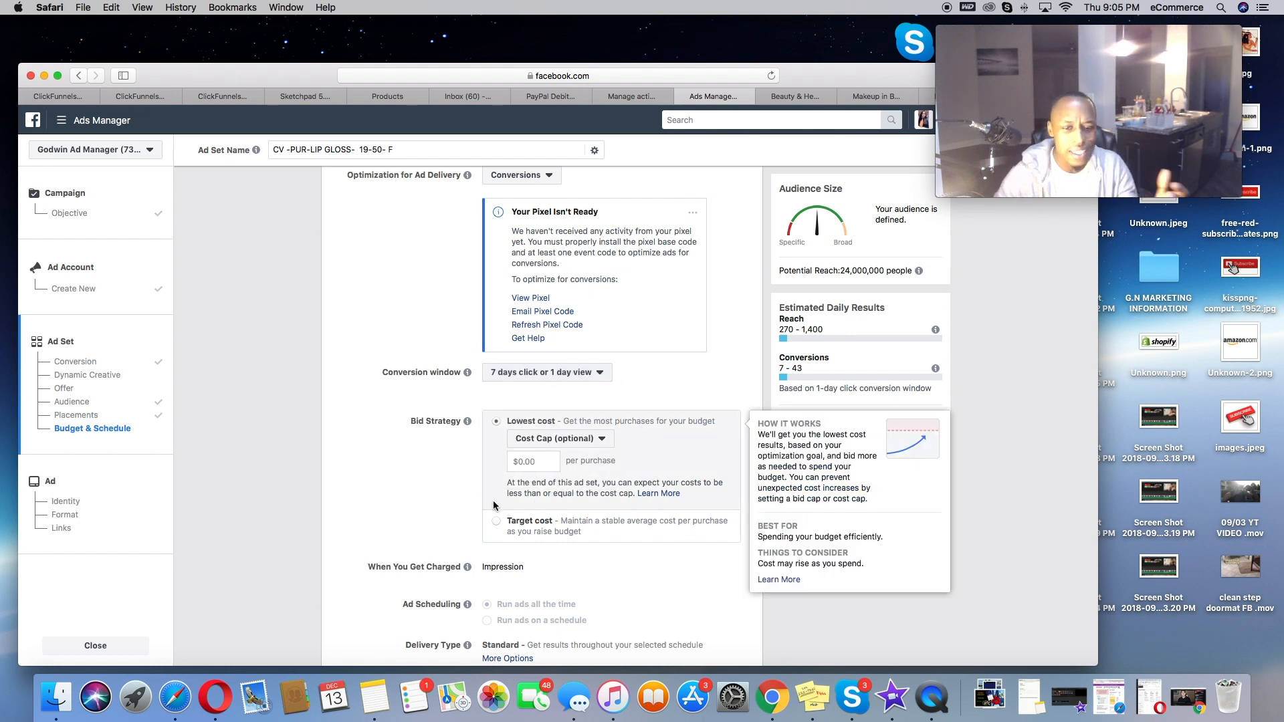
left_click(552, 442)
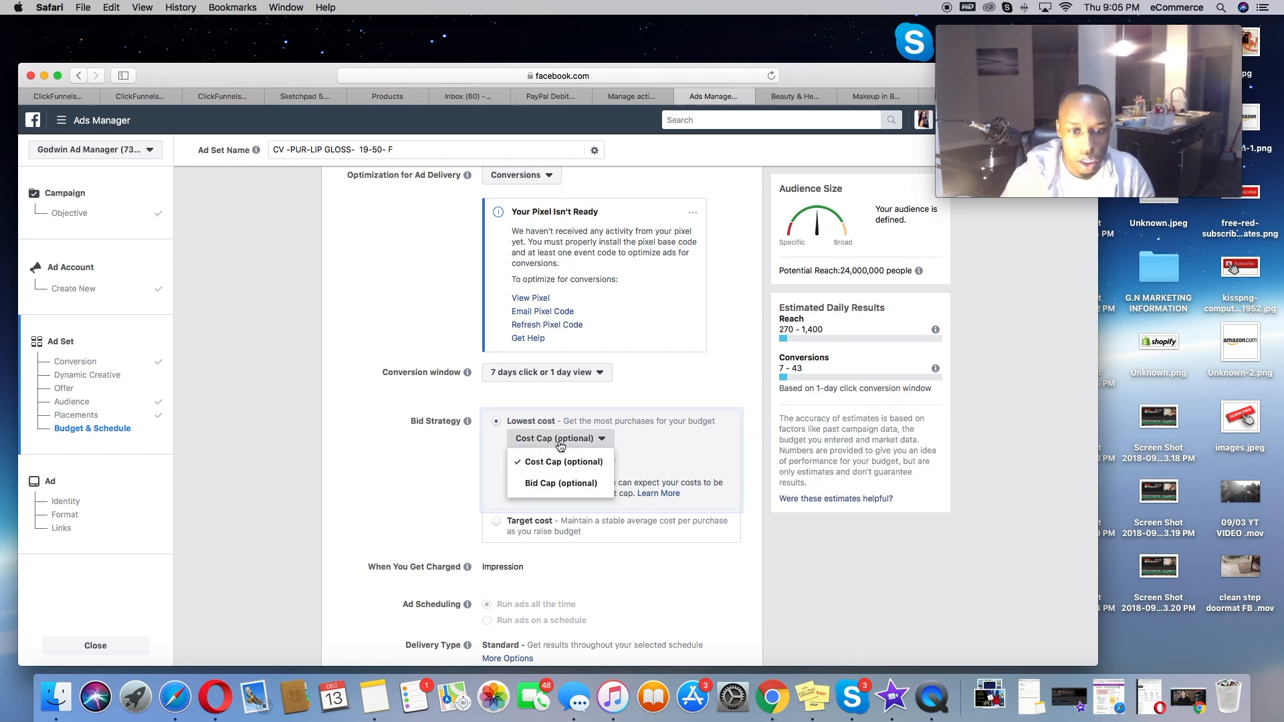
scroll(663, 445, "down", 3)
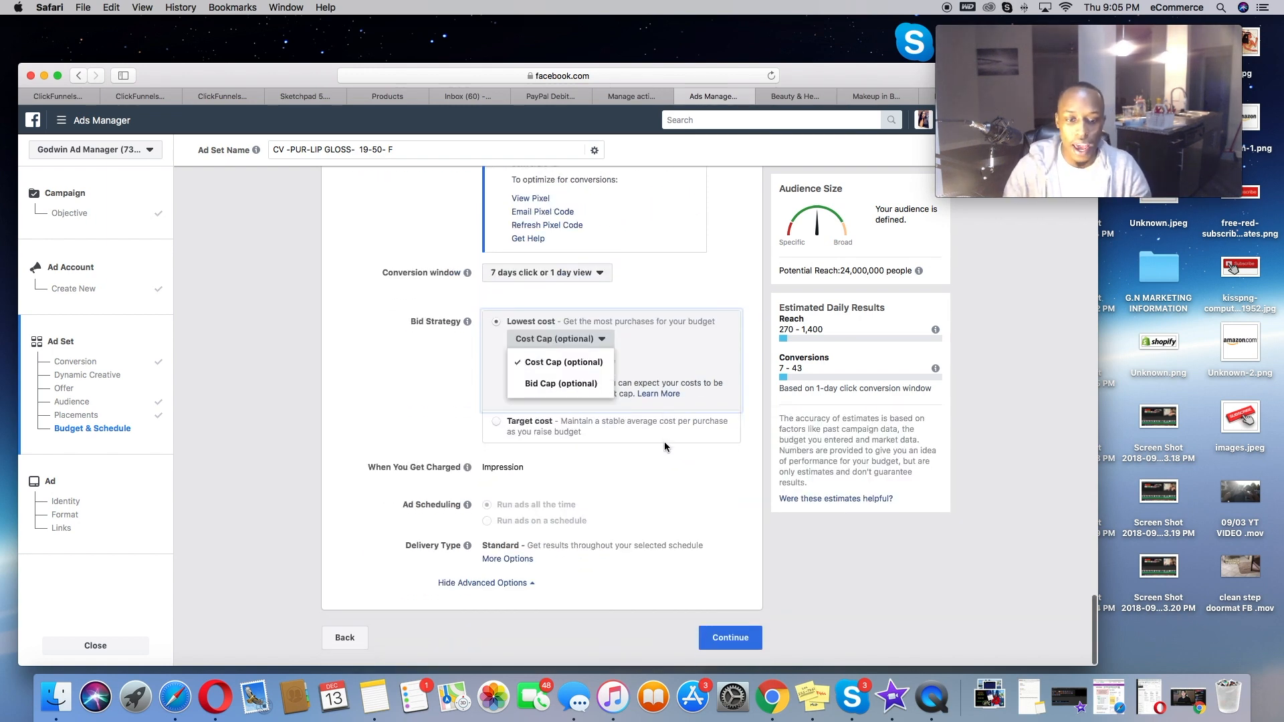
Continue from the ad set to the ad creation stage and look over its identity and format options
left_click(742, 645)
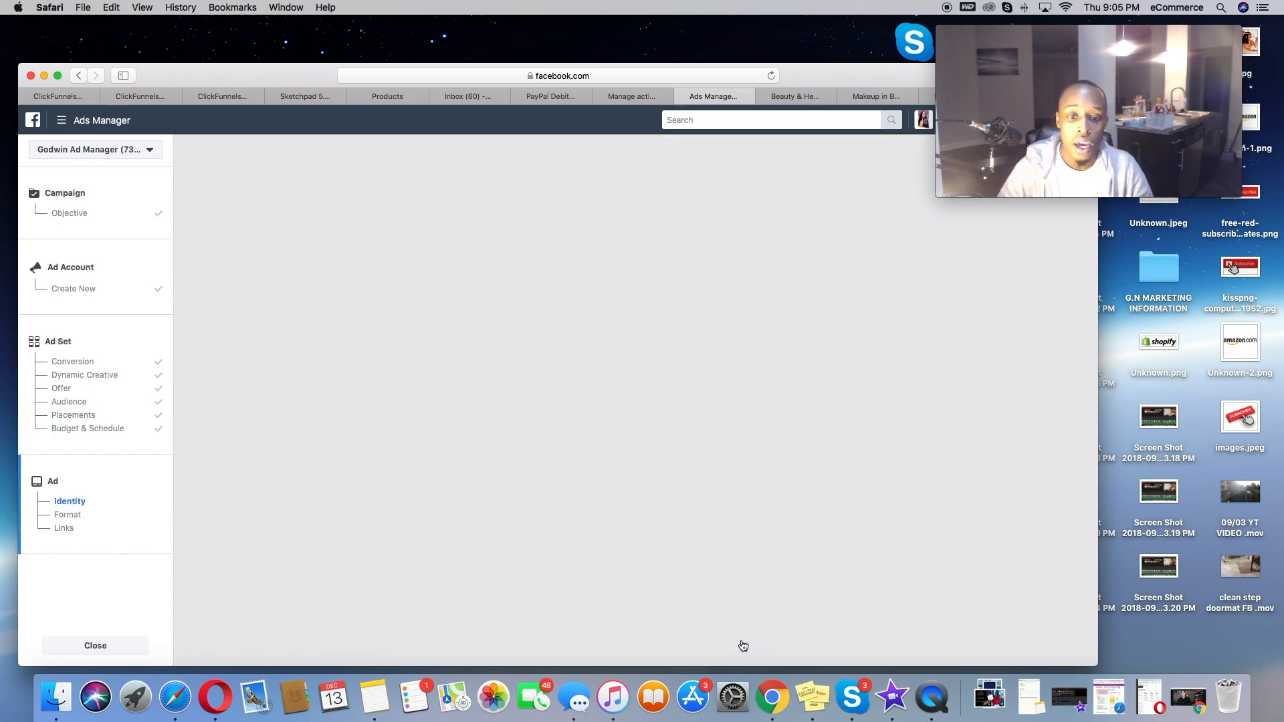
scroll(359, 637, "down", 3)
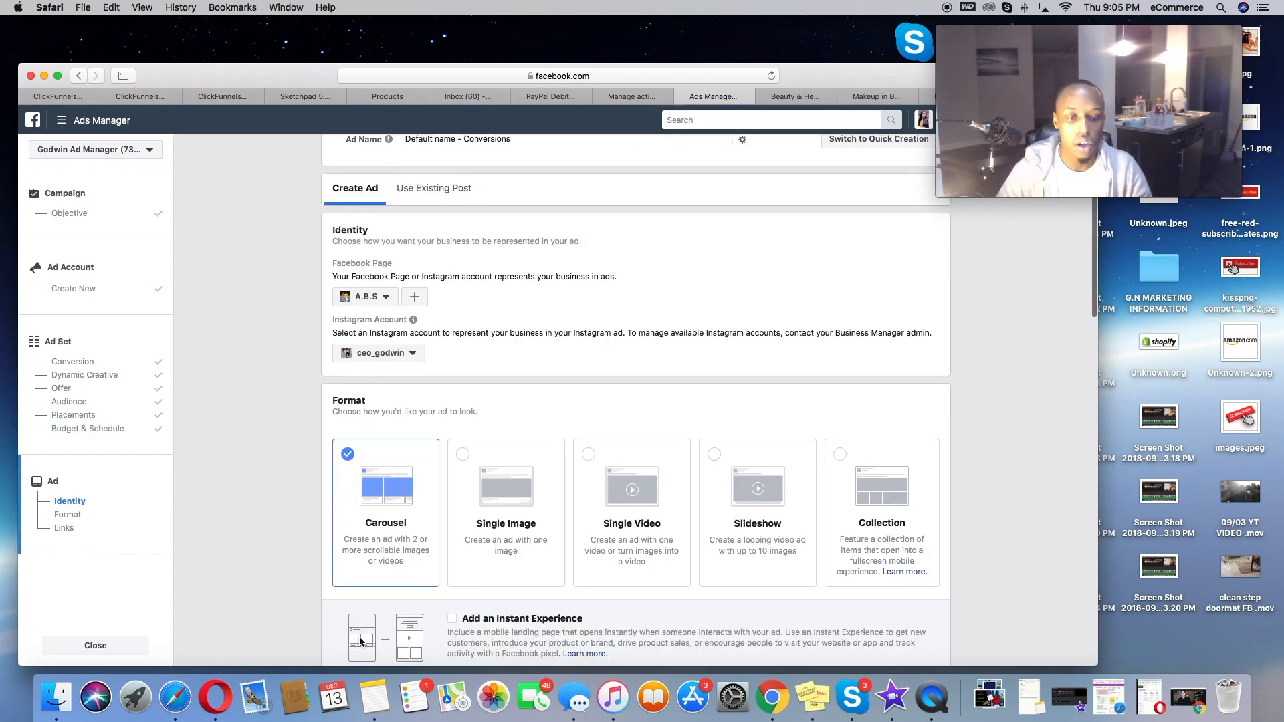
scroll(359, 637, "up", 3)
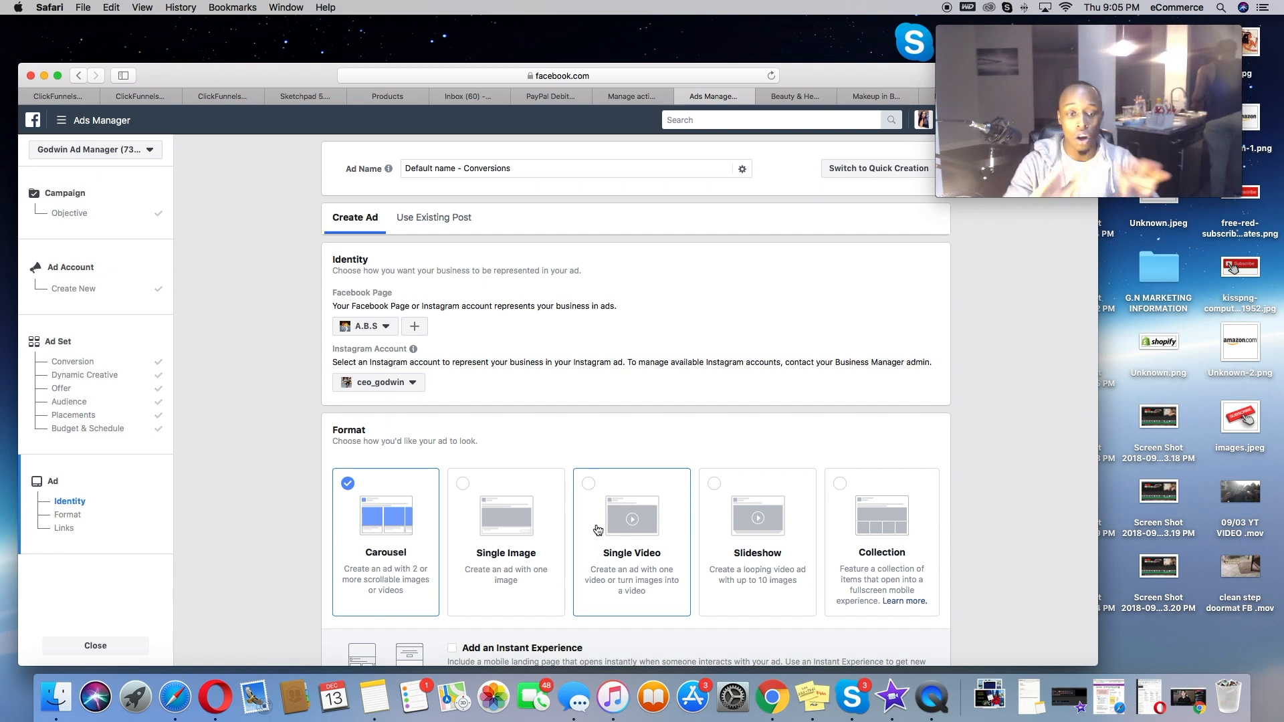
scroll(542, 347, "down", 1)
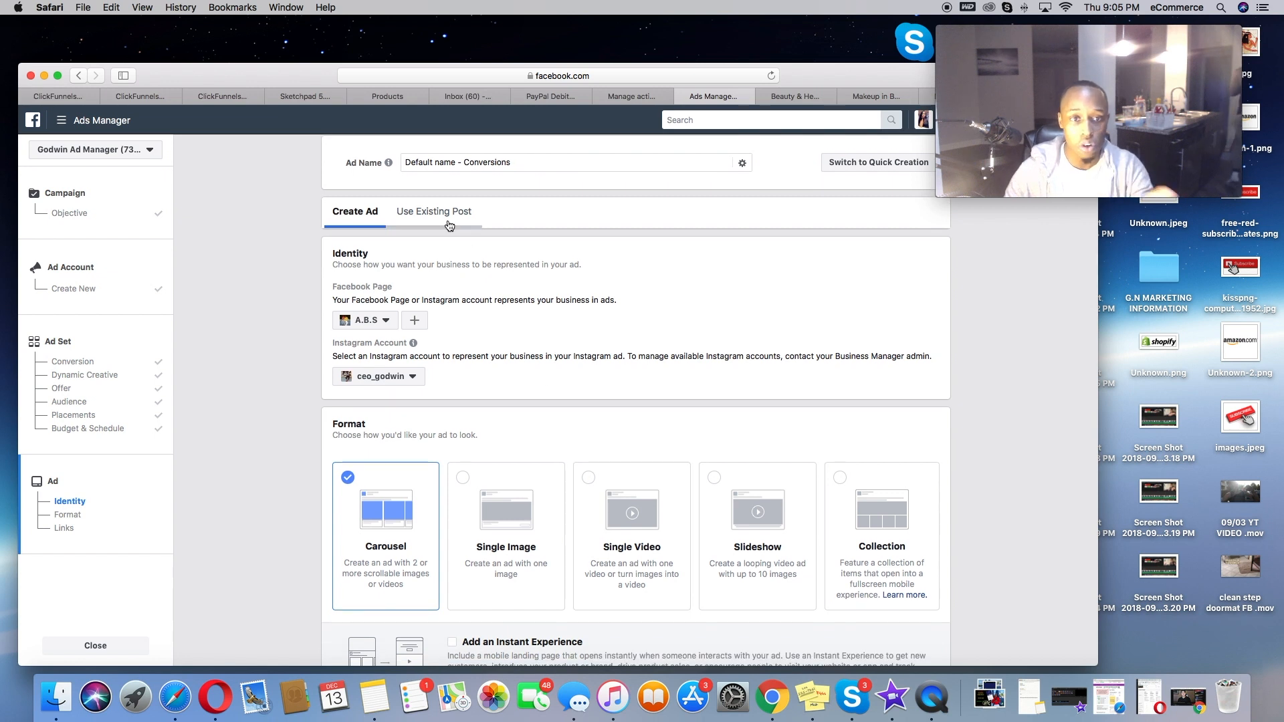